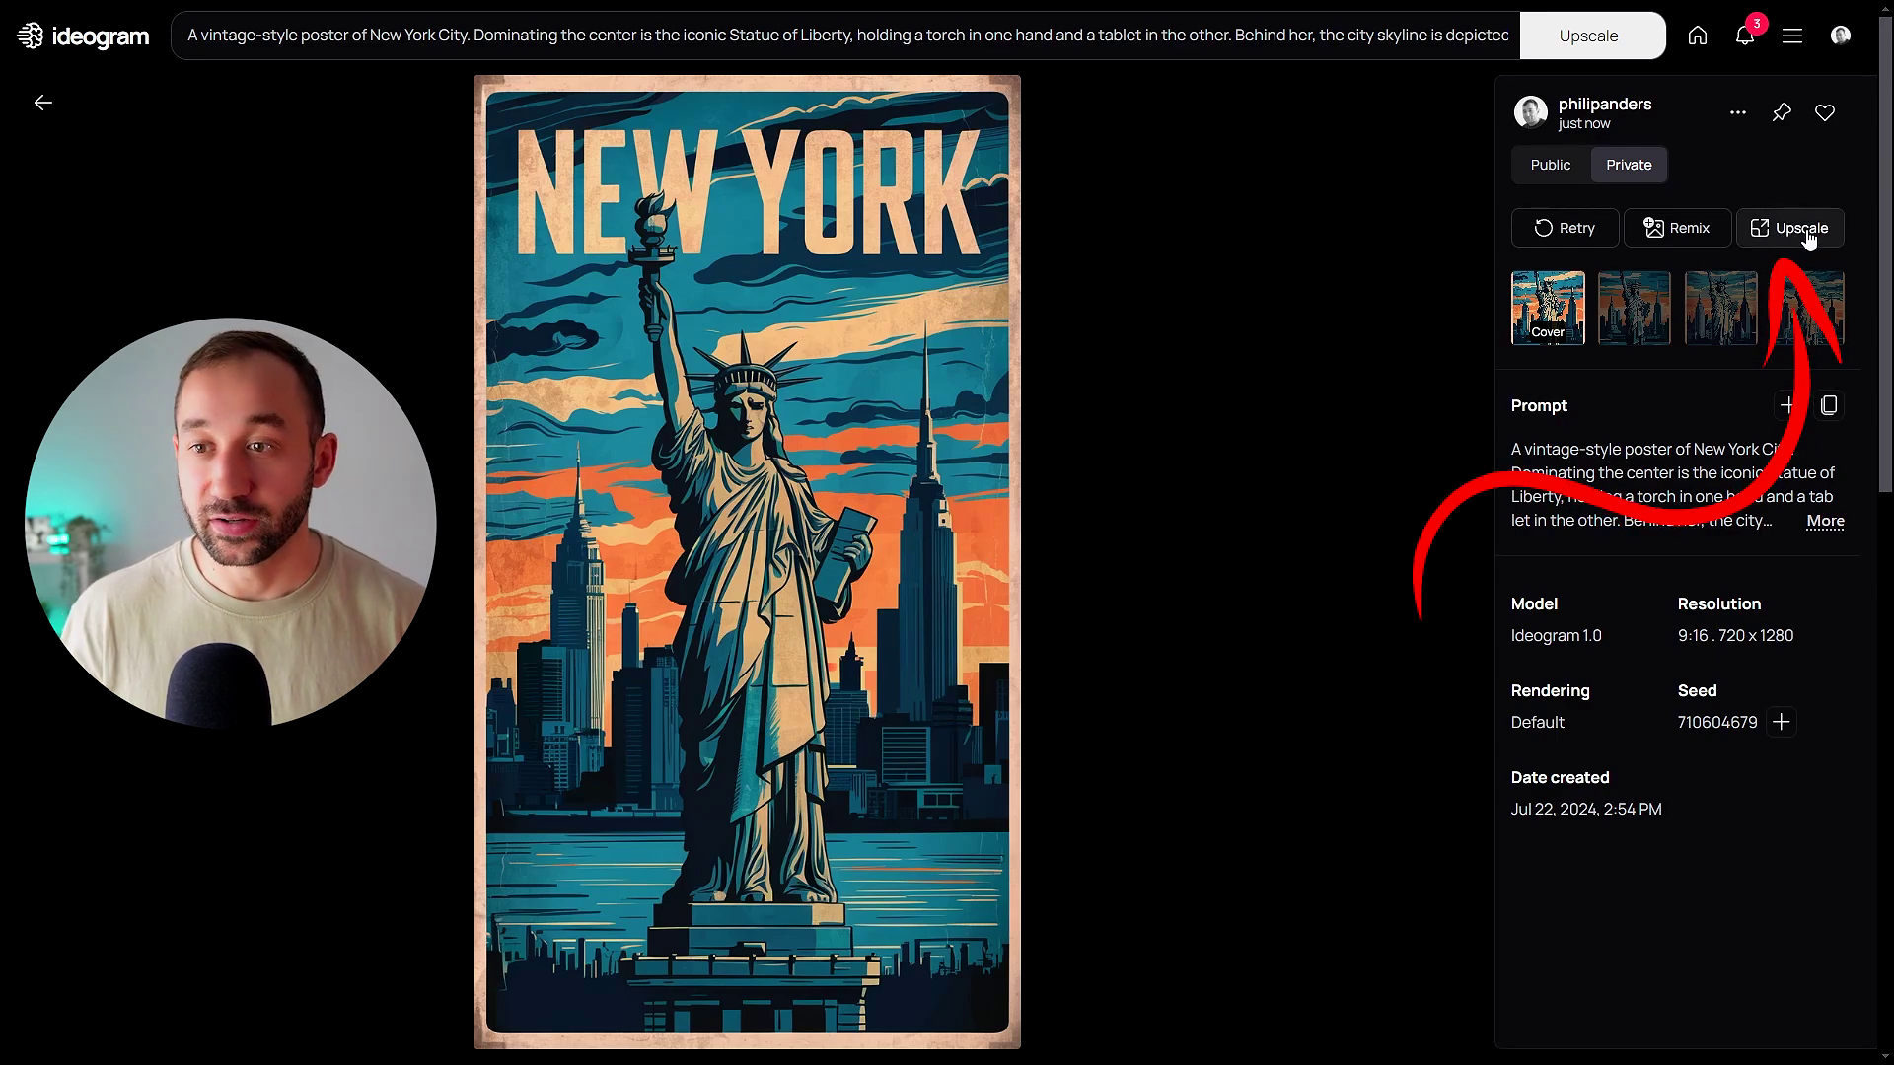
# Open the vintage New York poster's upscale settings, showing Resemblance 50 and Detail 50
pyautogui.click(1805, 247)
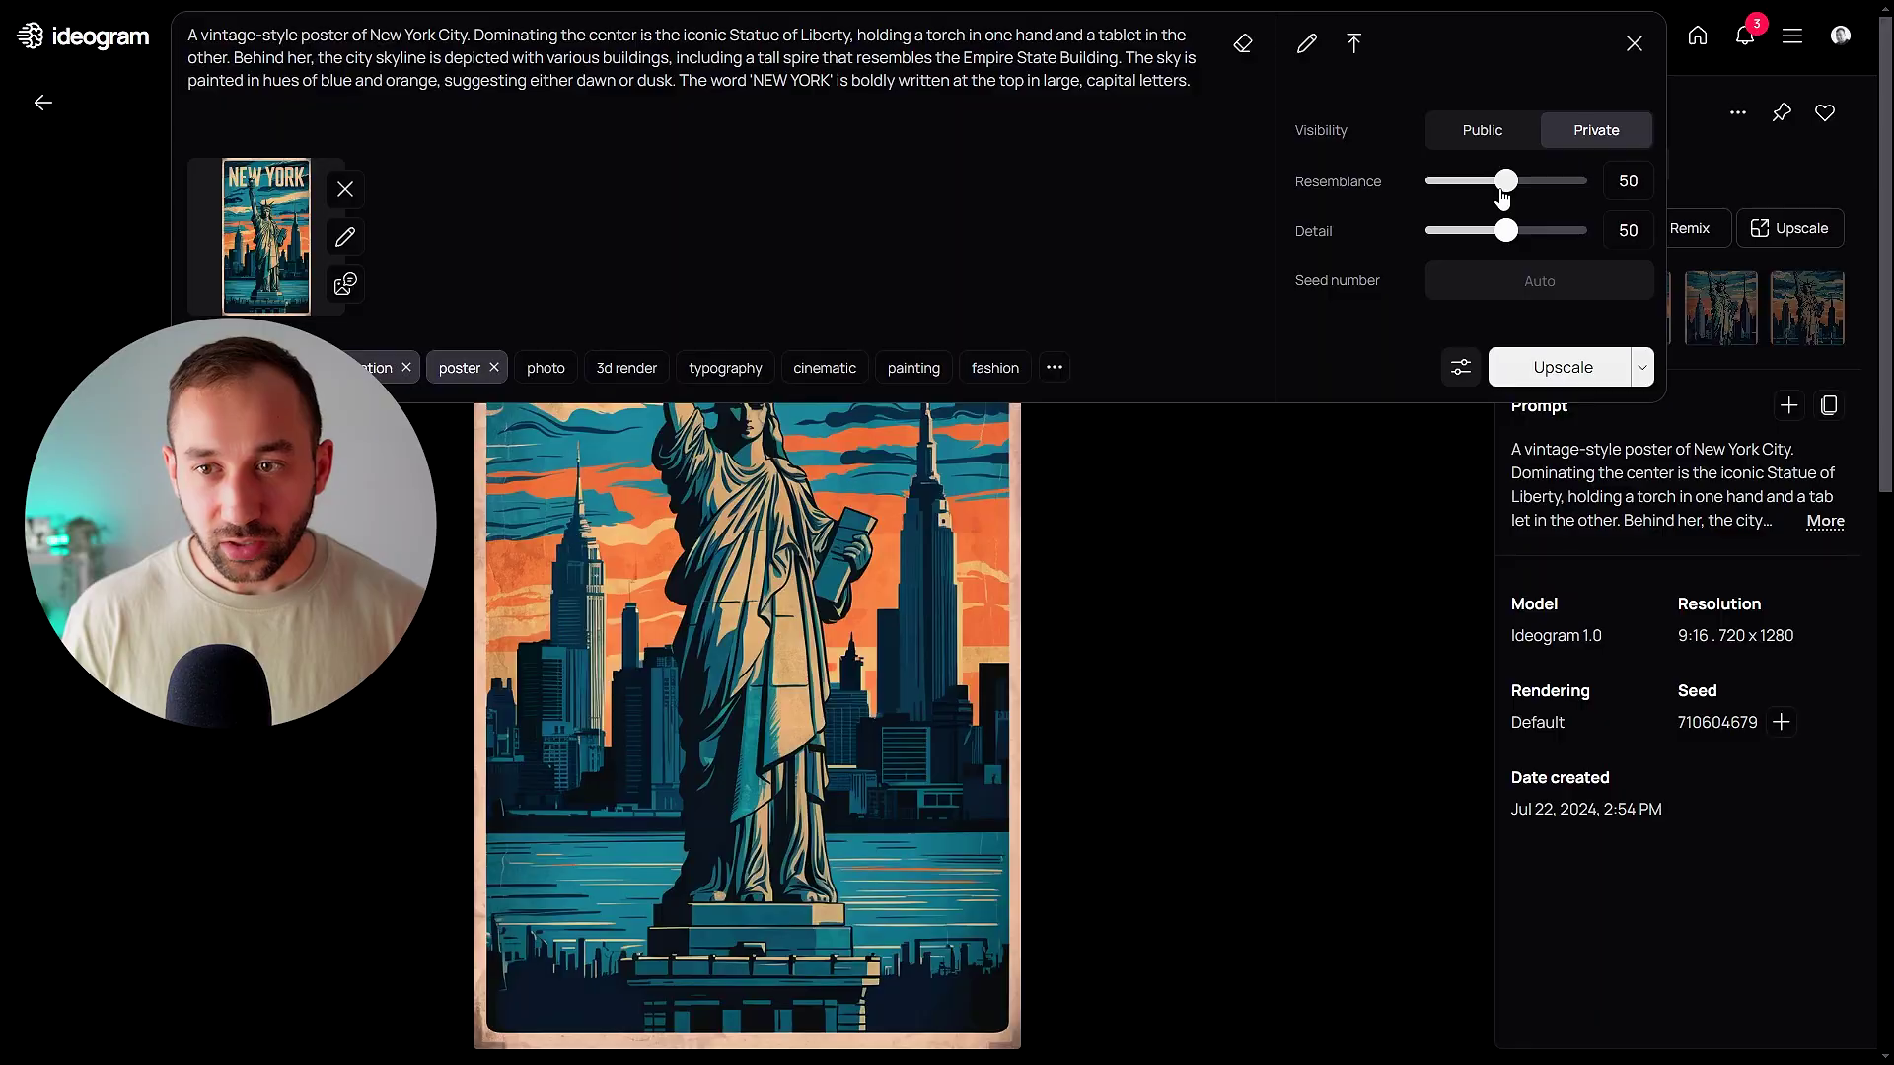
# Queue a Resemblance 1 upscale of the poster, then reset Resemblance to 100
pyautogui.moveTo(1507, 188); pyautogui.dragTo(1516, 244)
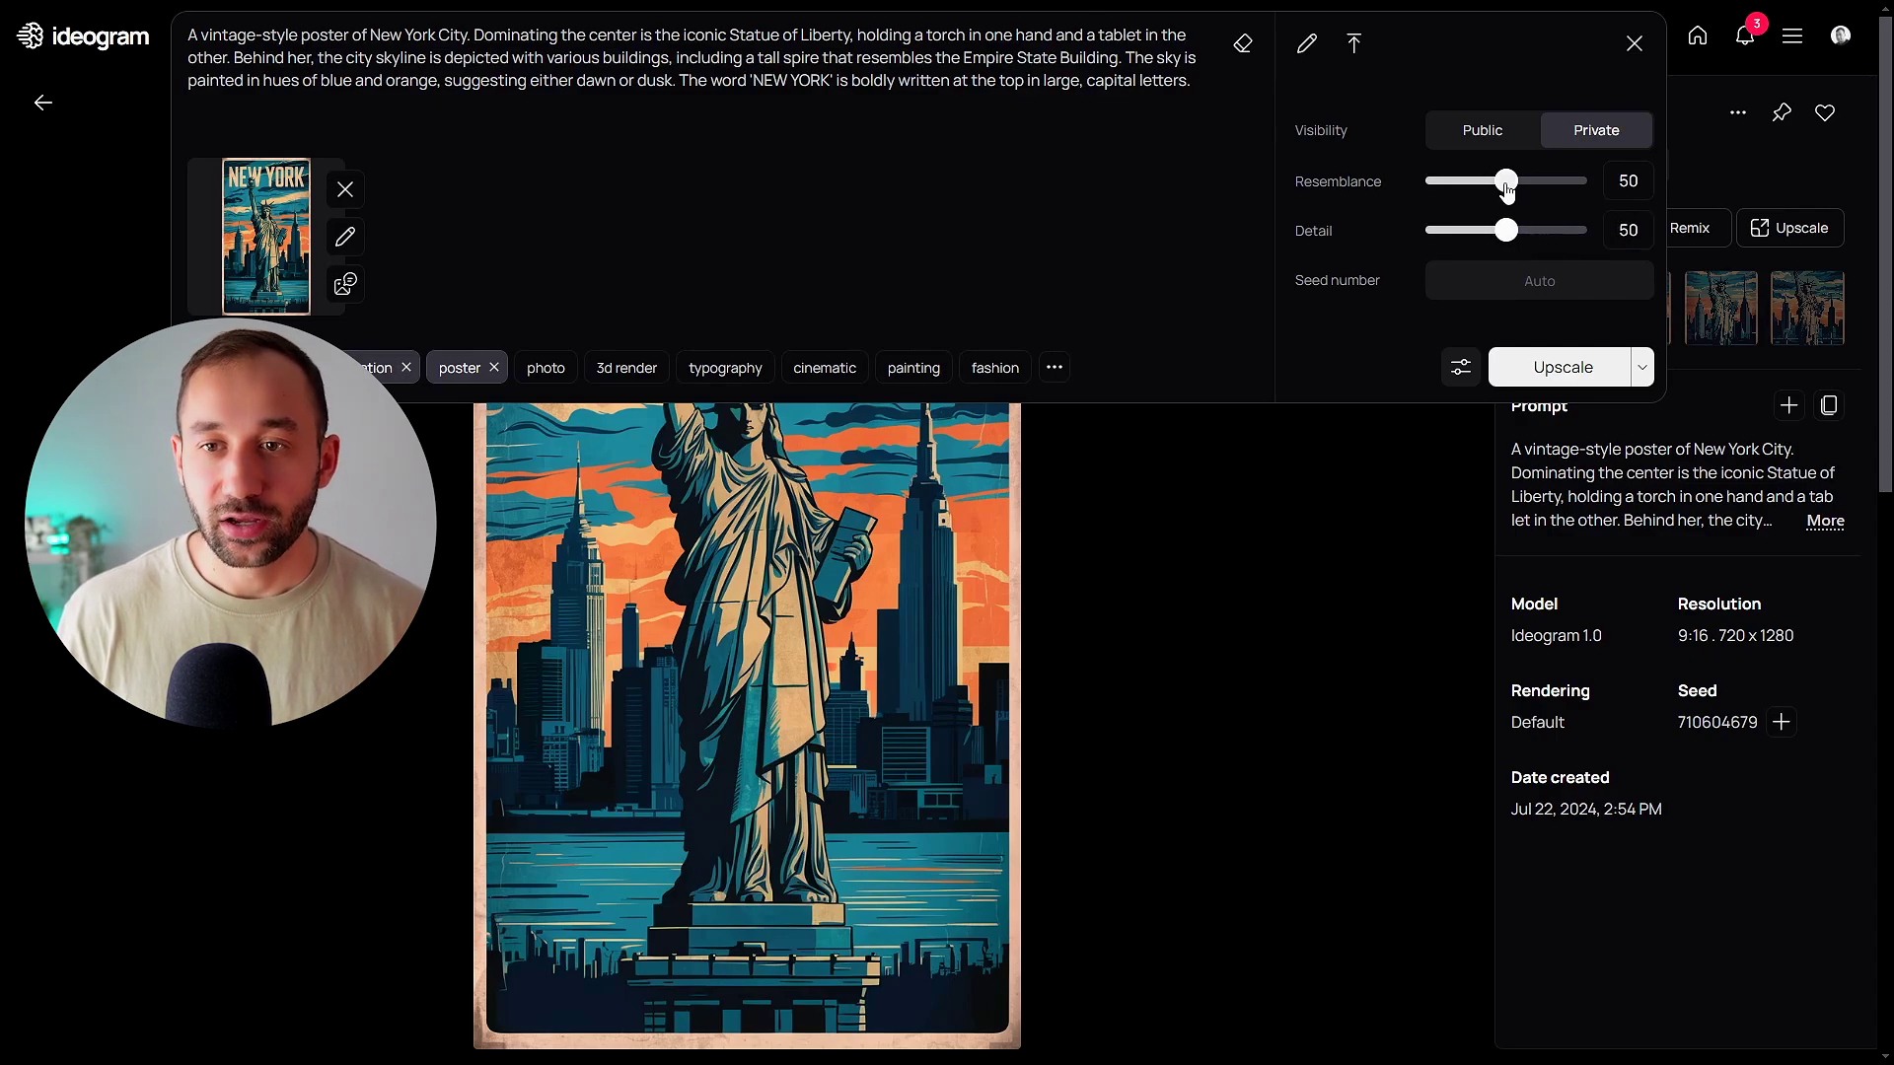
pyautogui.moveTo(1506, 188); pyautogui.dragTo(1429, 188)
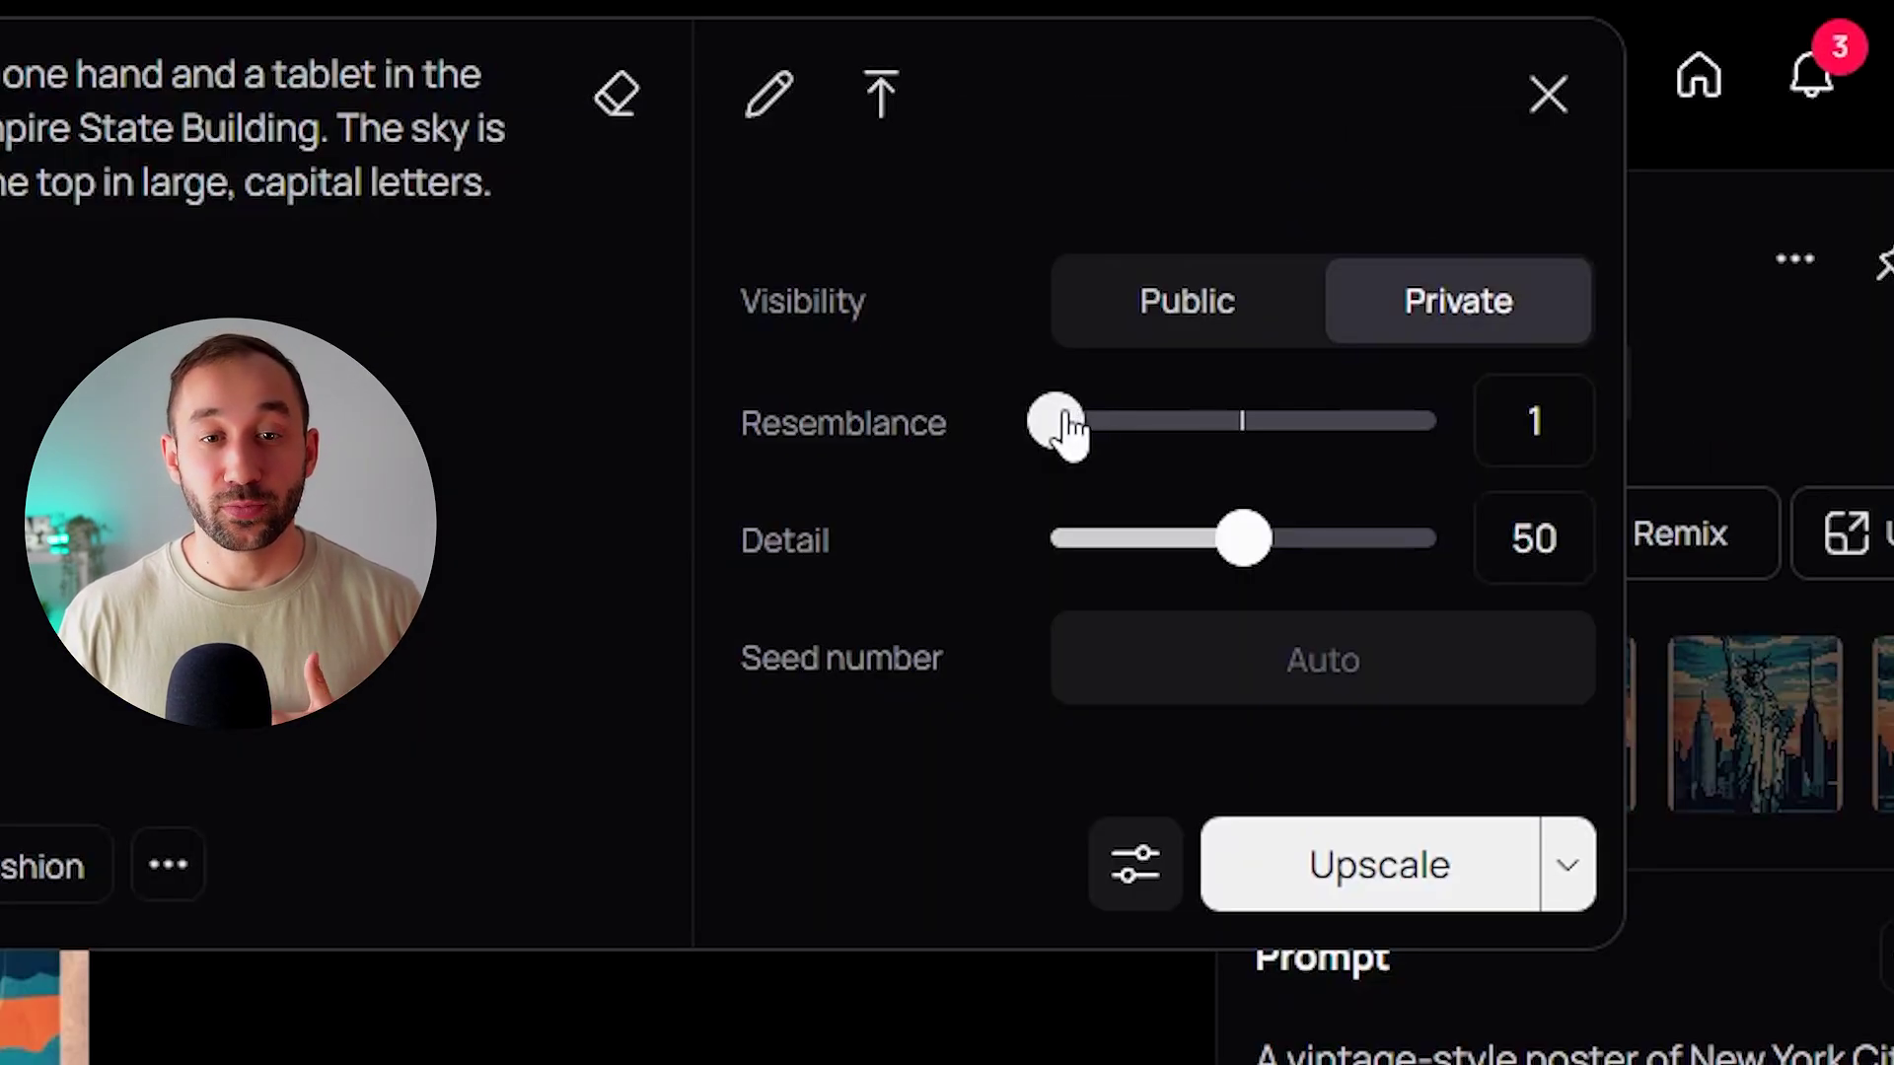
pyautogui.moveTo(1051, 434); pyautogui.dragTo(1484, 423)
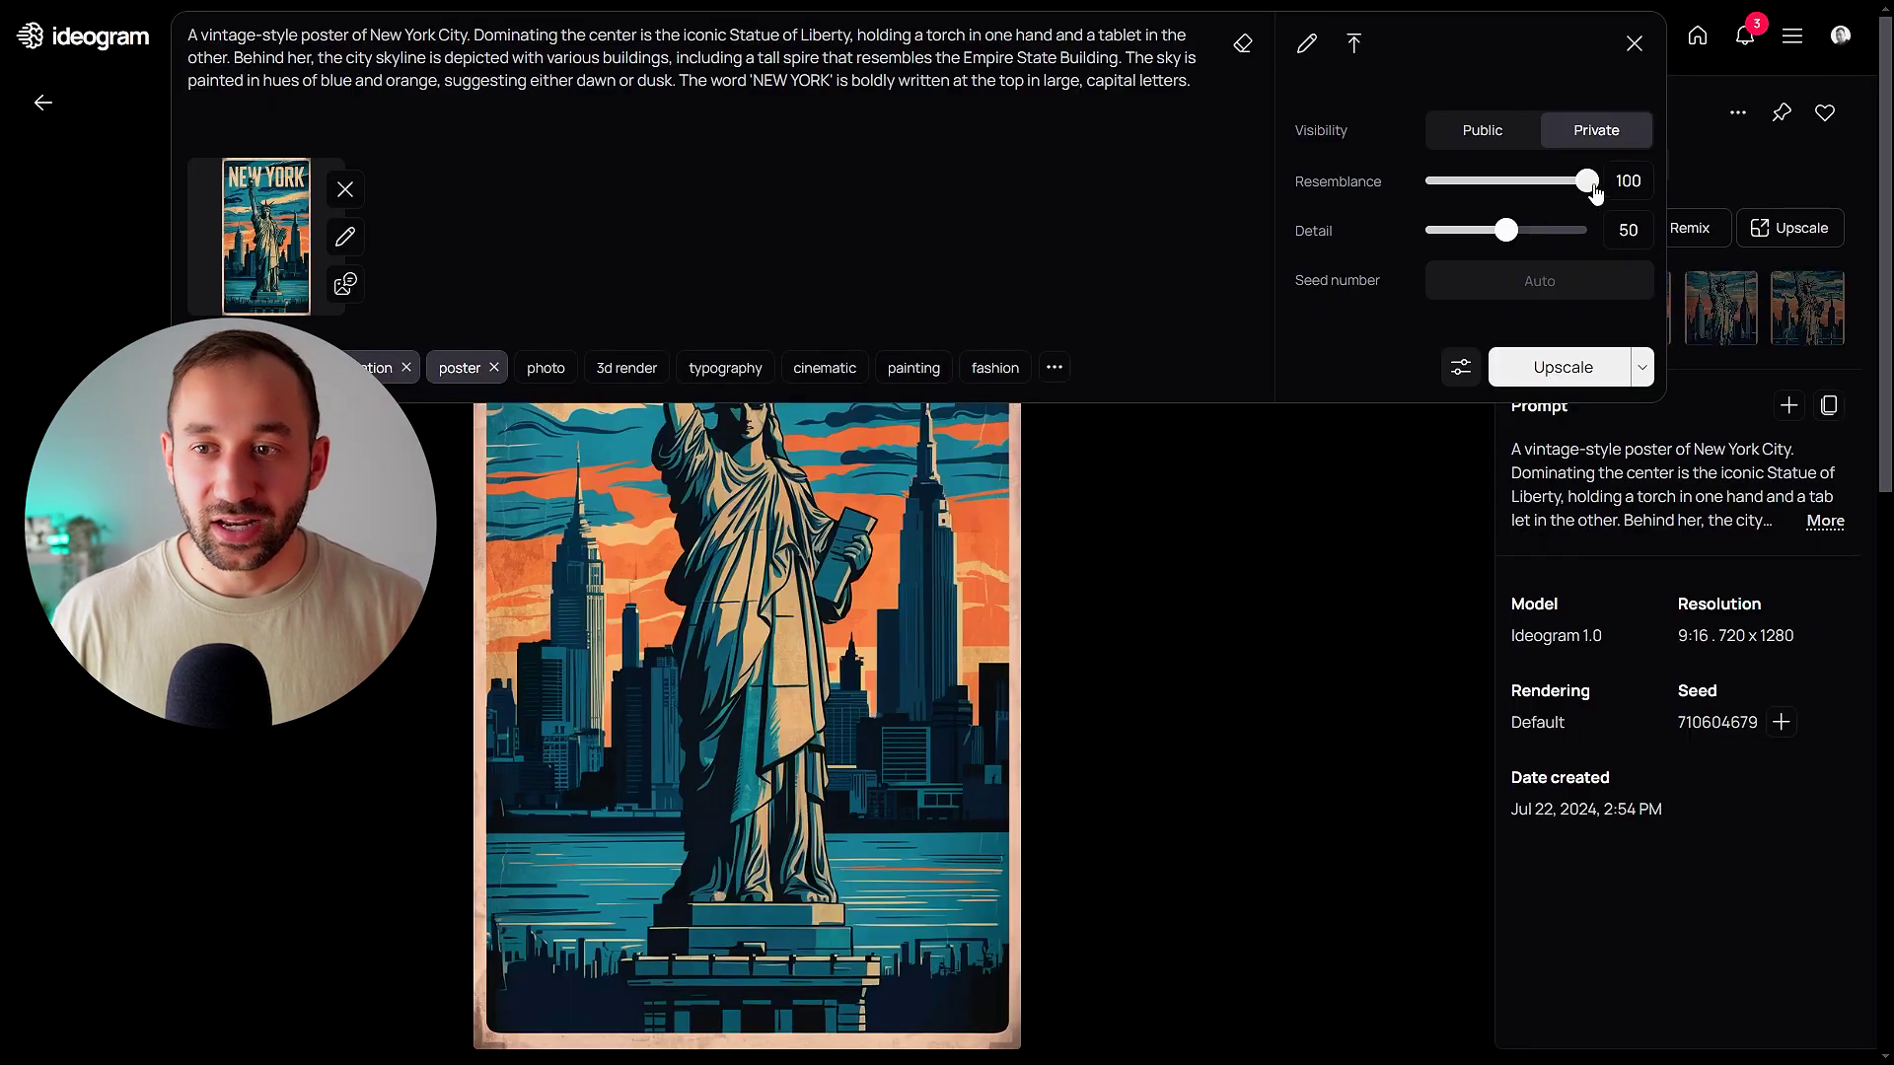
pyautogui.moveTo(1436, 422); pyautogui.dragTo(1001, 420)
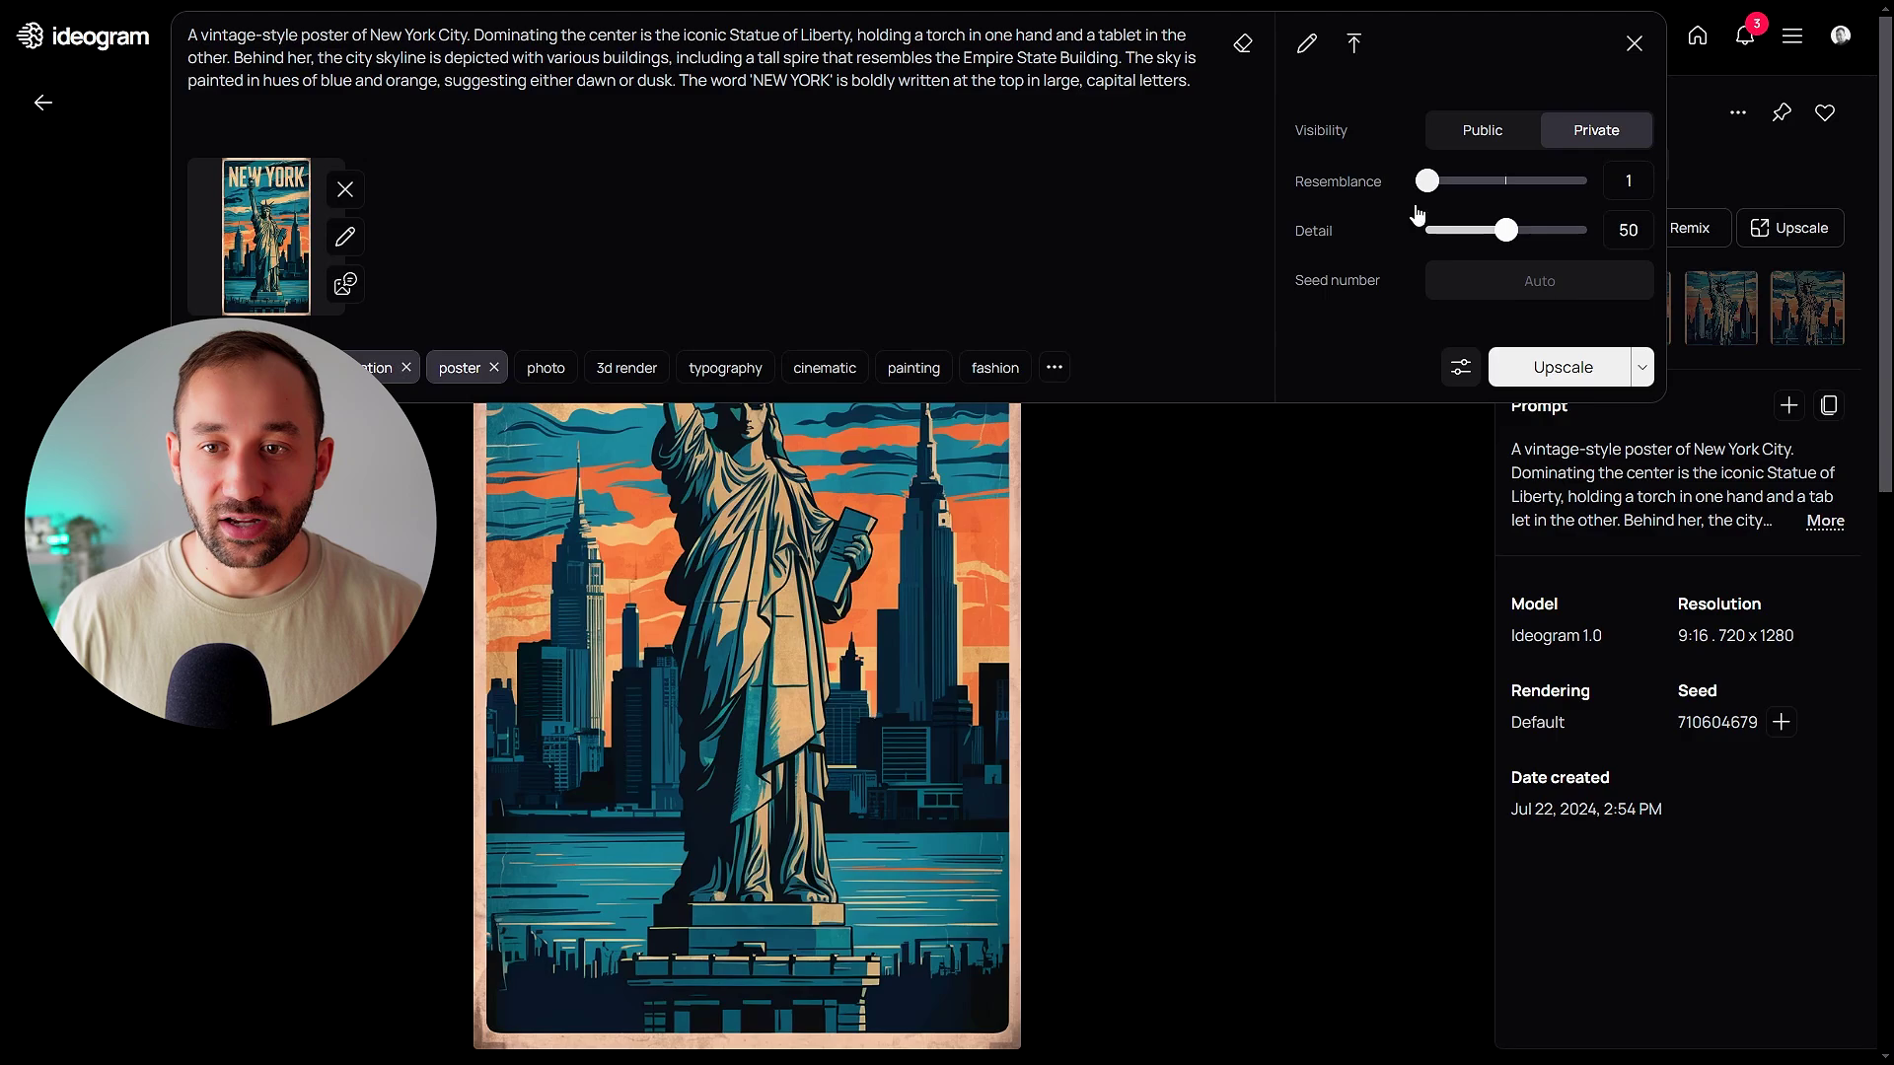
pyautogui.click(1563, 367)
pyautogui.click(1280, 47)
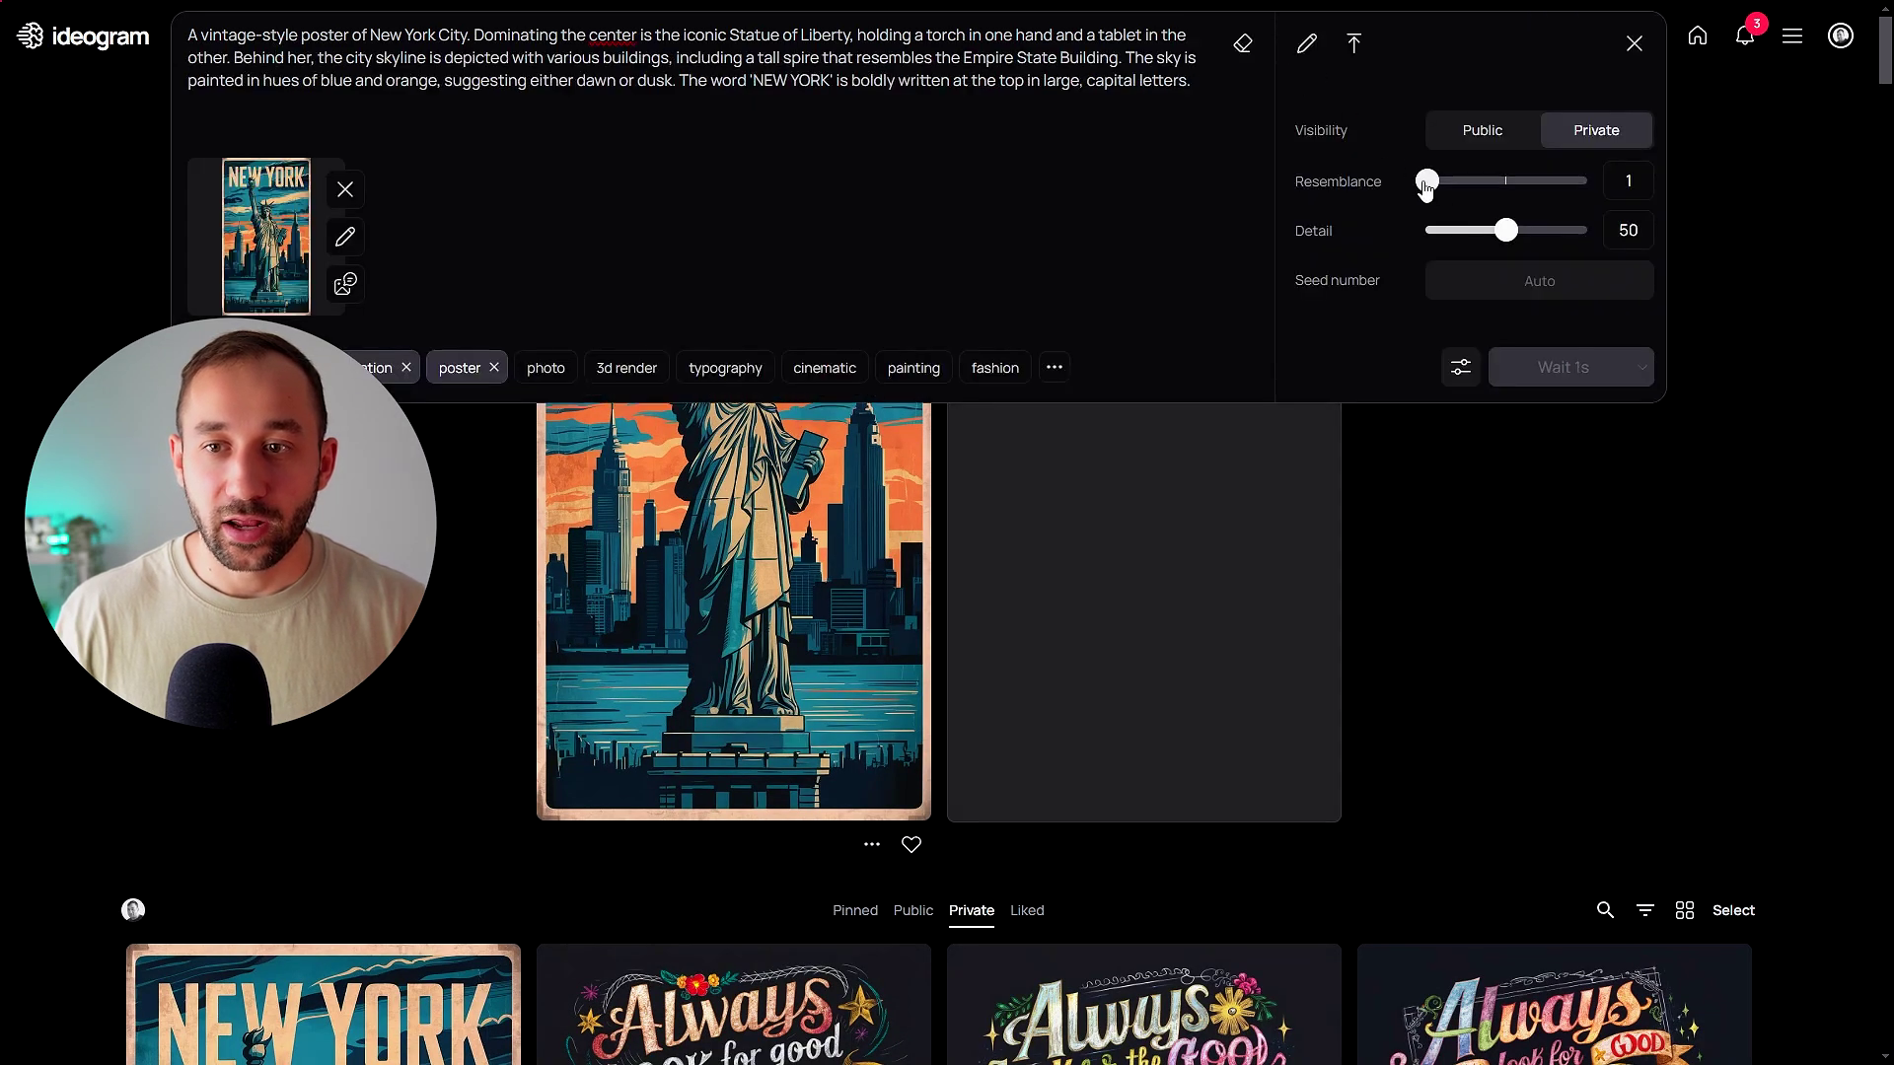
pyautogui.moveTo(1428, 181); pyautogui.dragTo(1587, 181)
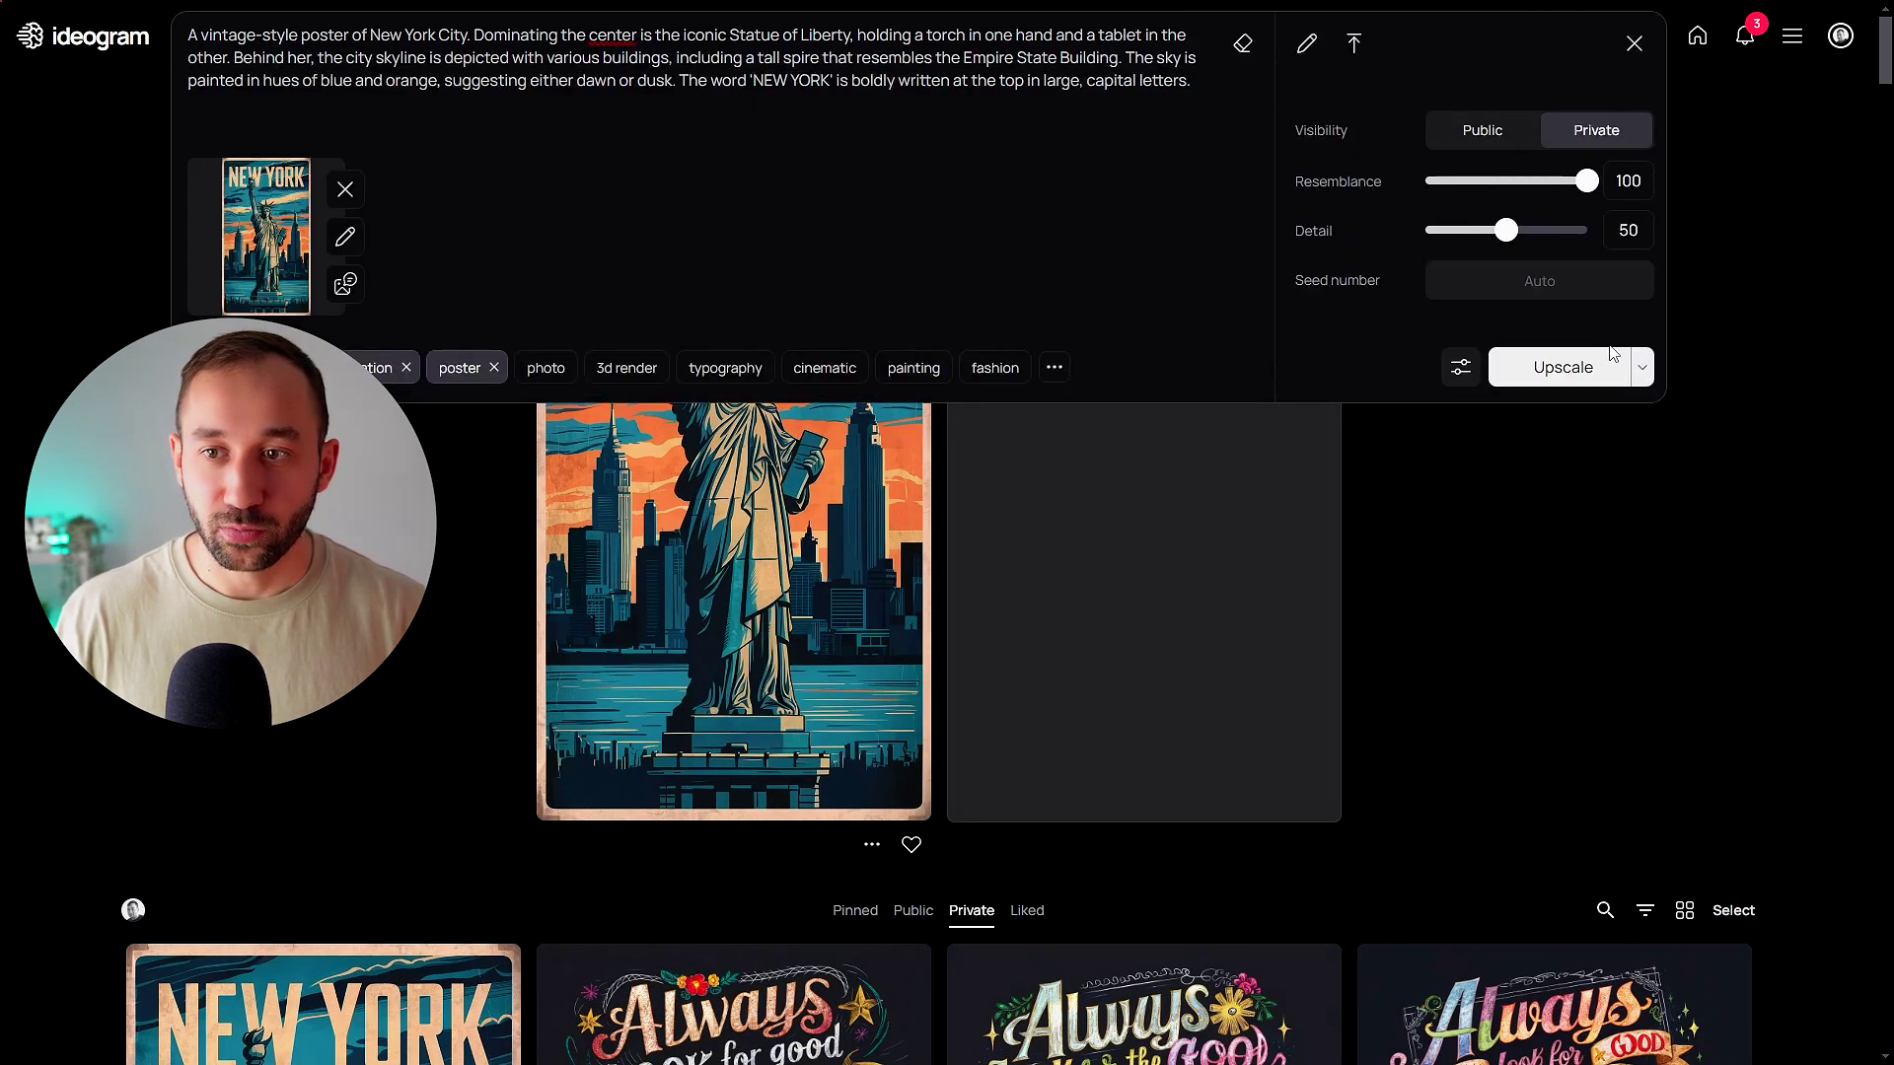
# Upscale the poster at Resemblance 100 and open the finished 1440 x 2560 result
pyautogui.click(1564, 368)
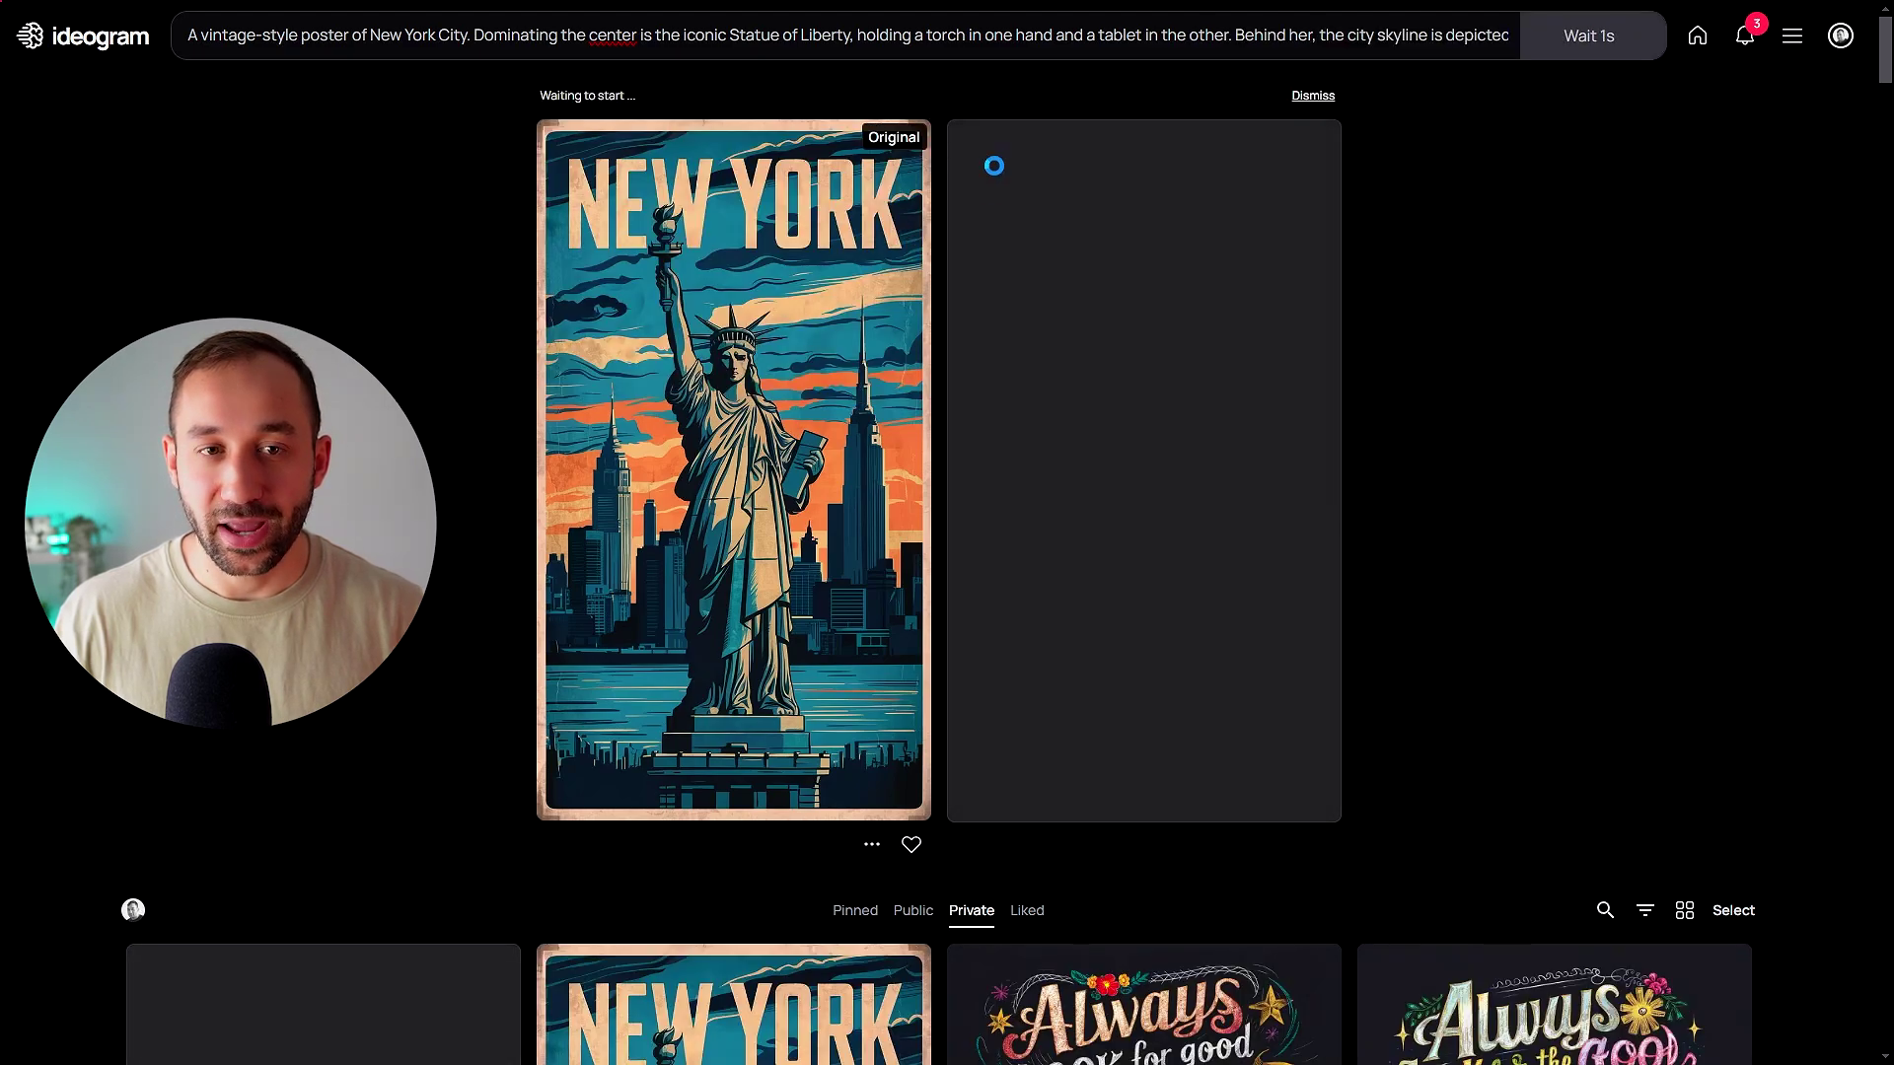
pyautogui.click(994, 40)
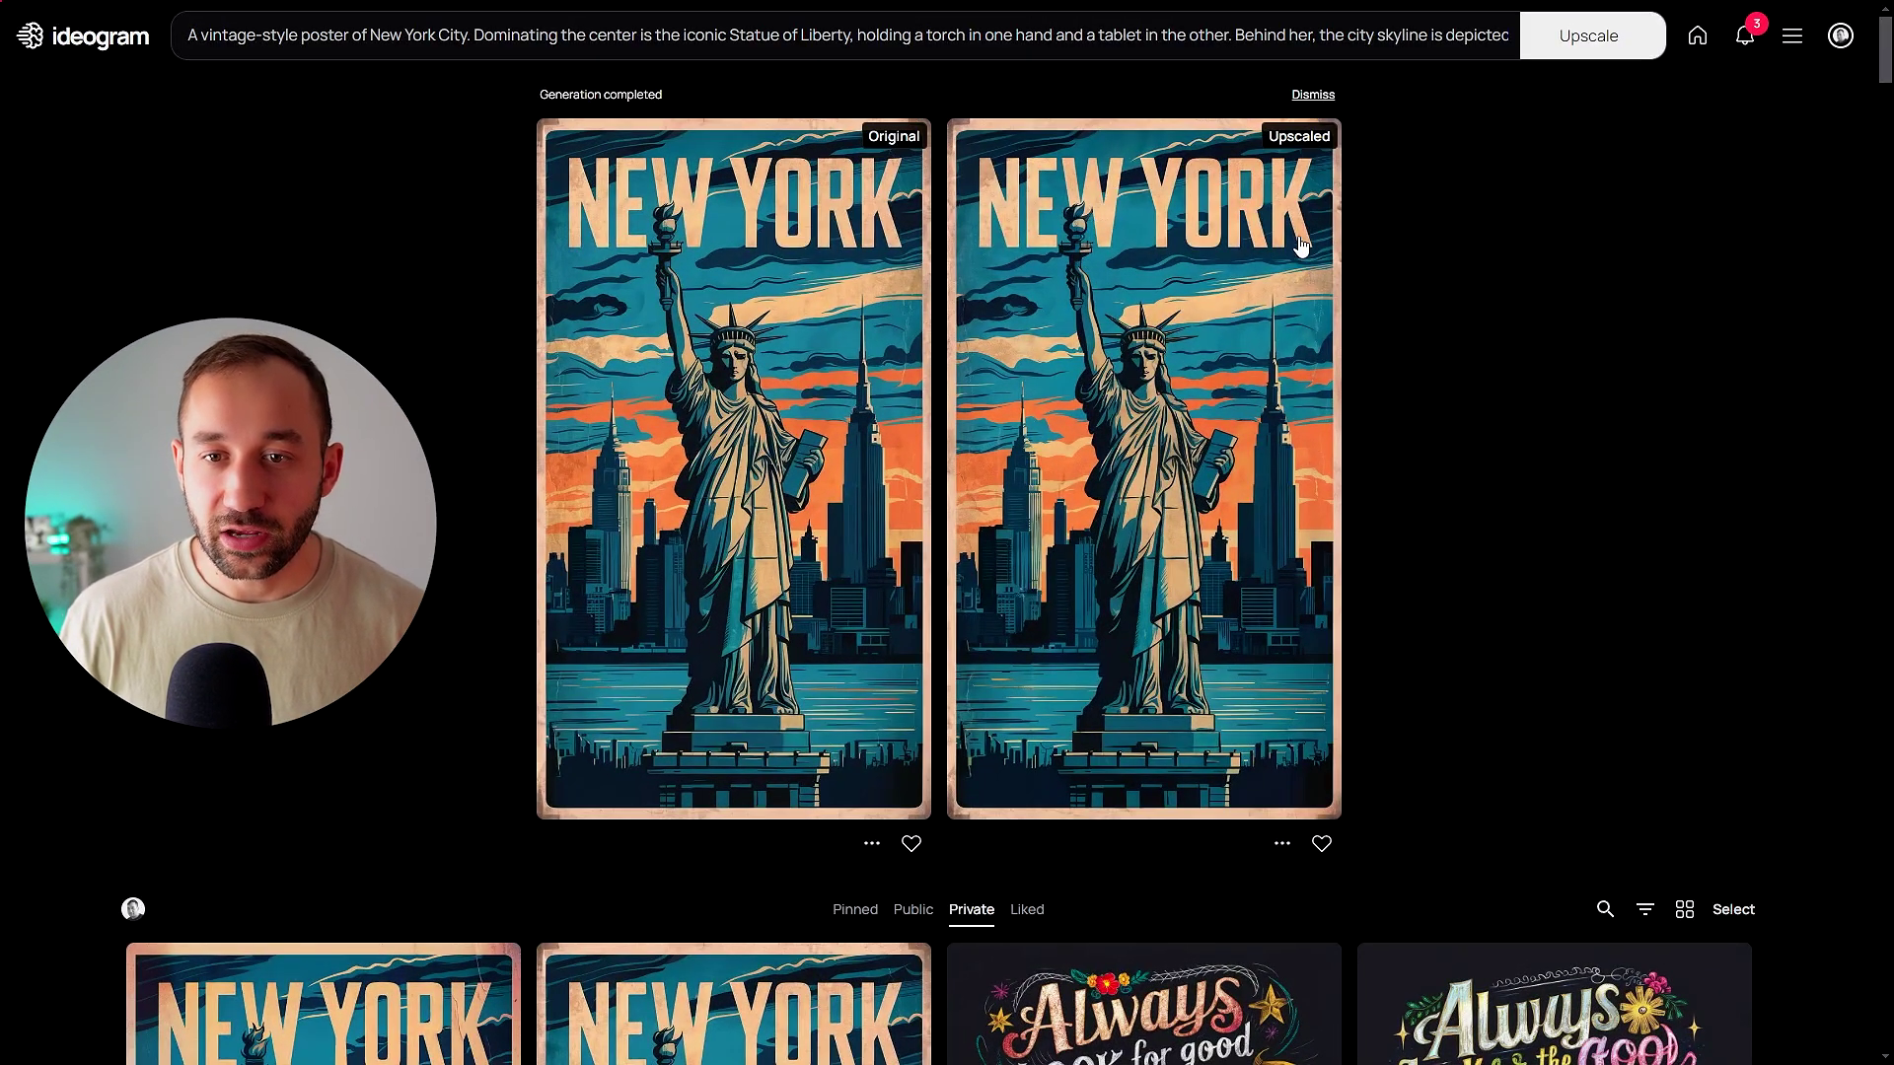
pyautogui.click(1190, 311)
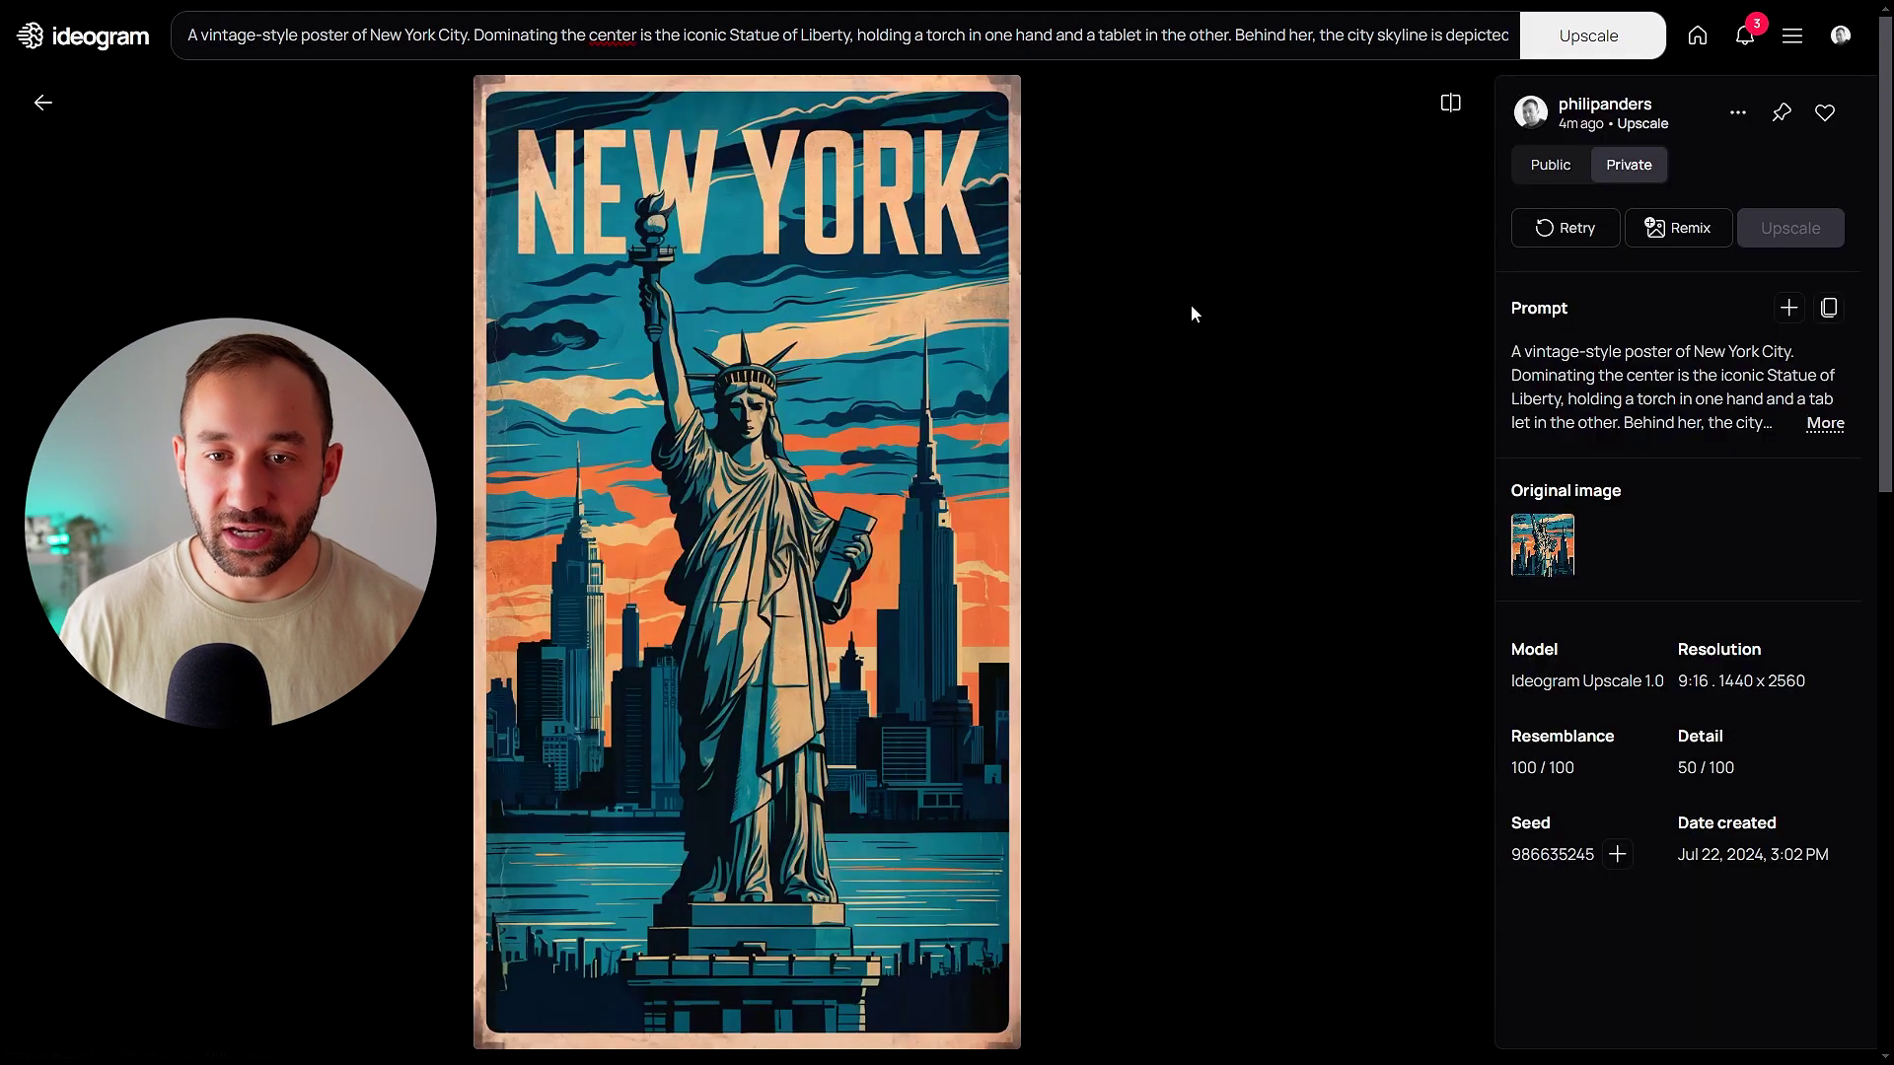
# Compare the original and upscaled posters in Split view, sweeping the divider across them
pyautogui.click(1453, 106)
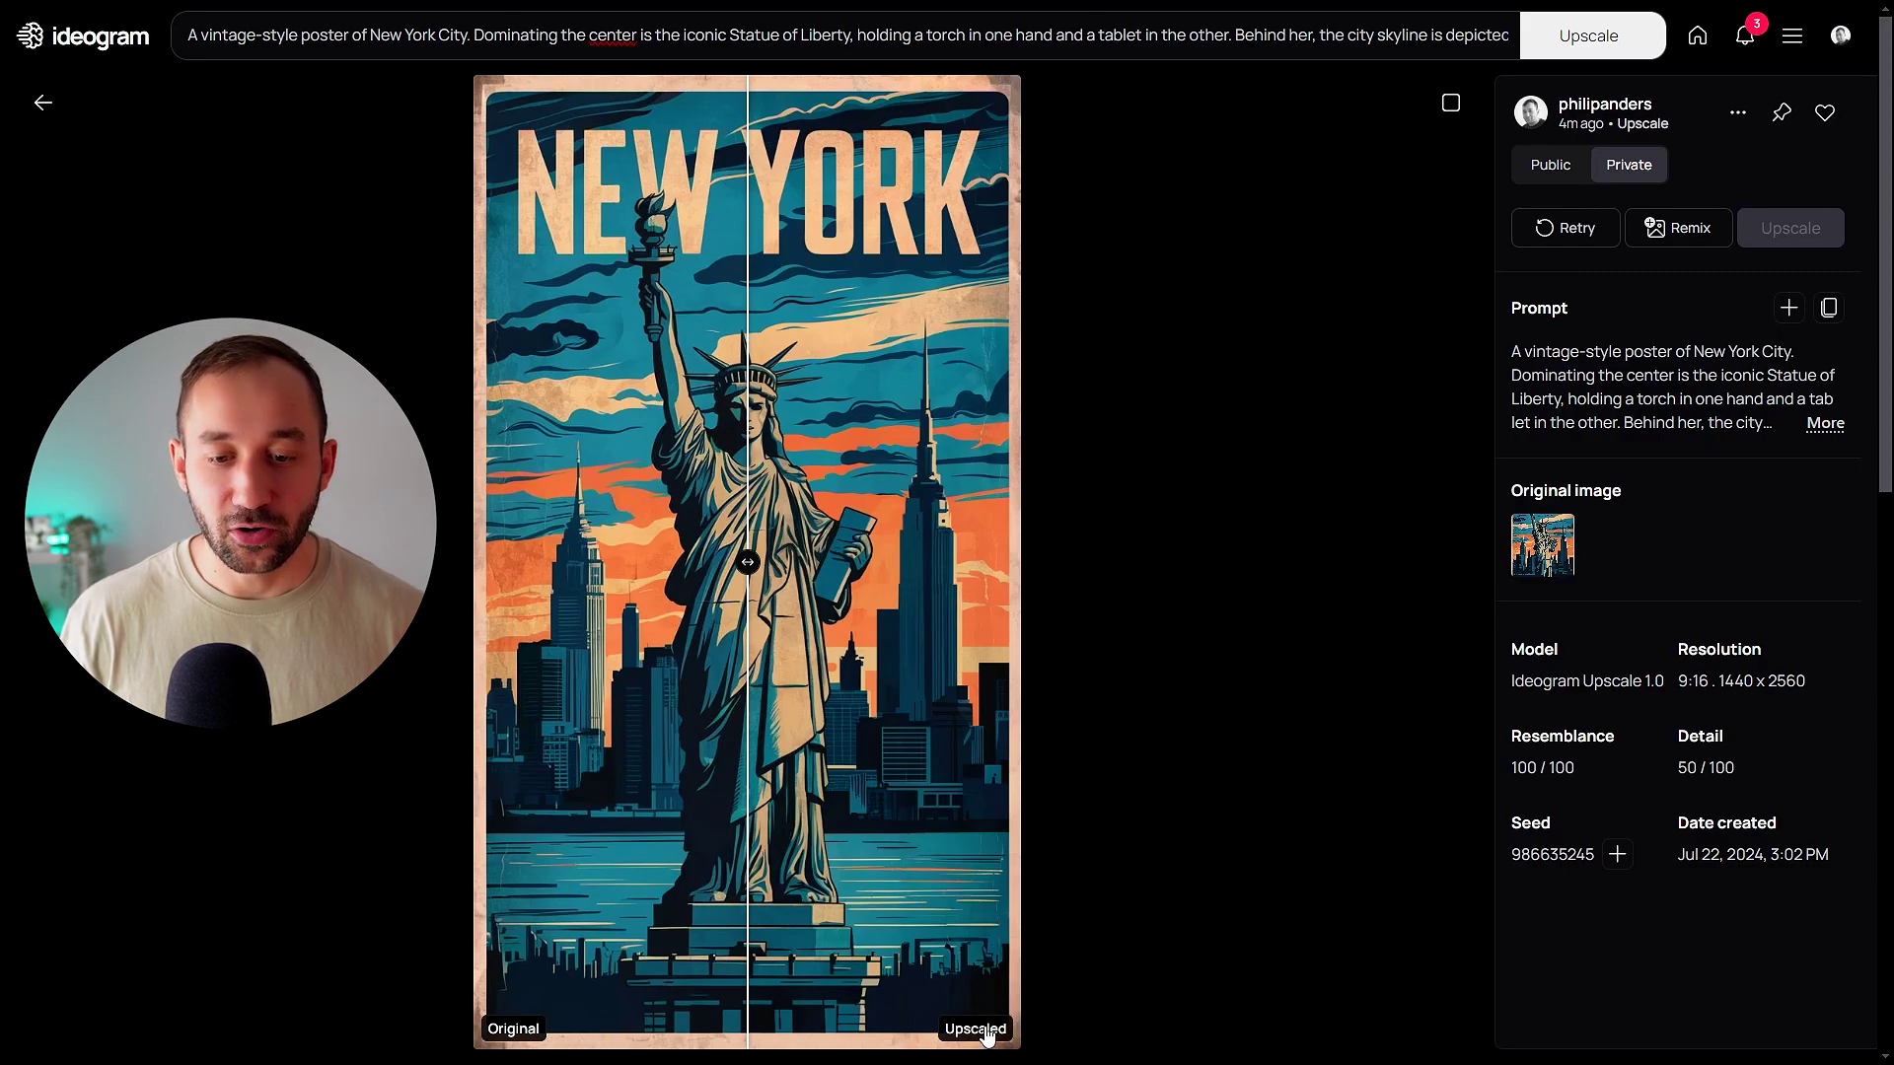
pyautogui.moveTo(748, 561); pyautogui.dragTo(794, 562)
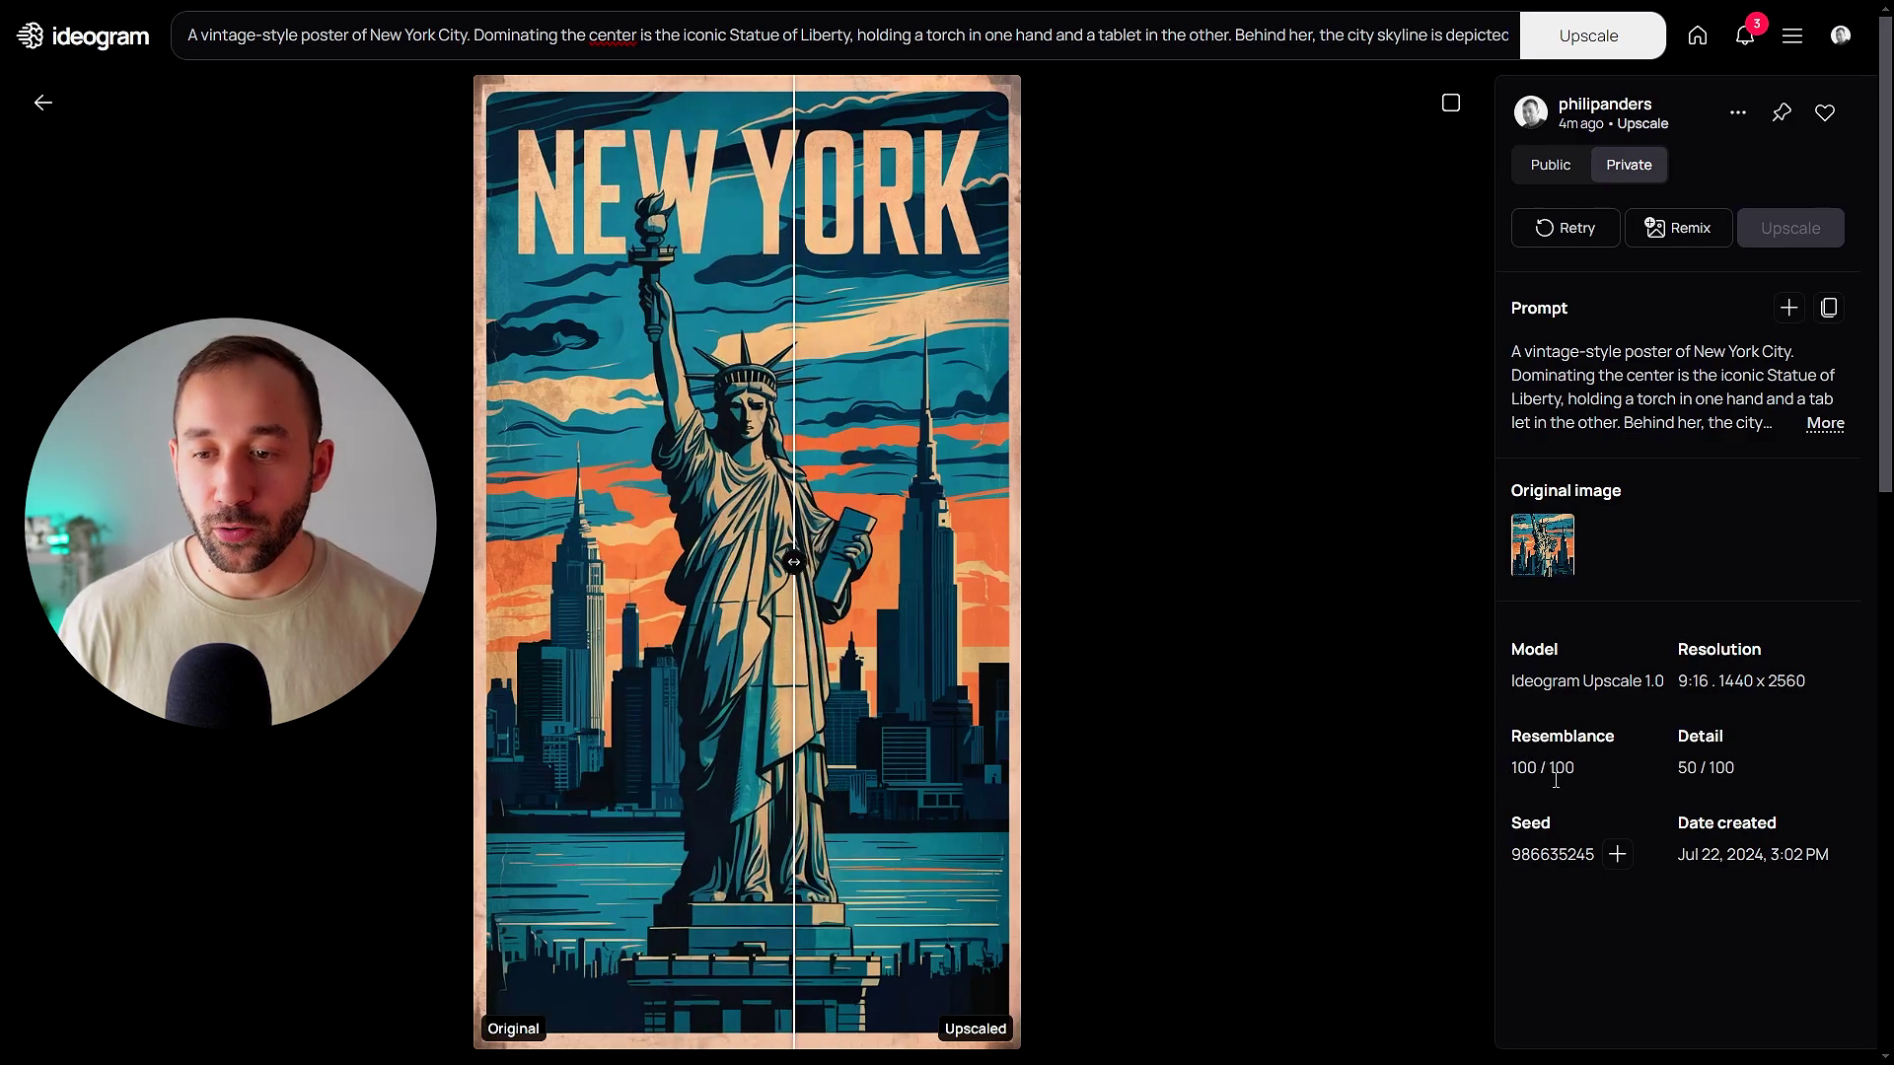
pyautogui.moveTo(794, 563); pyautogui.dragTo(530, 564)
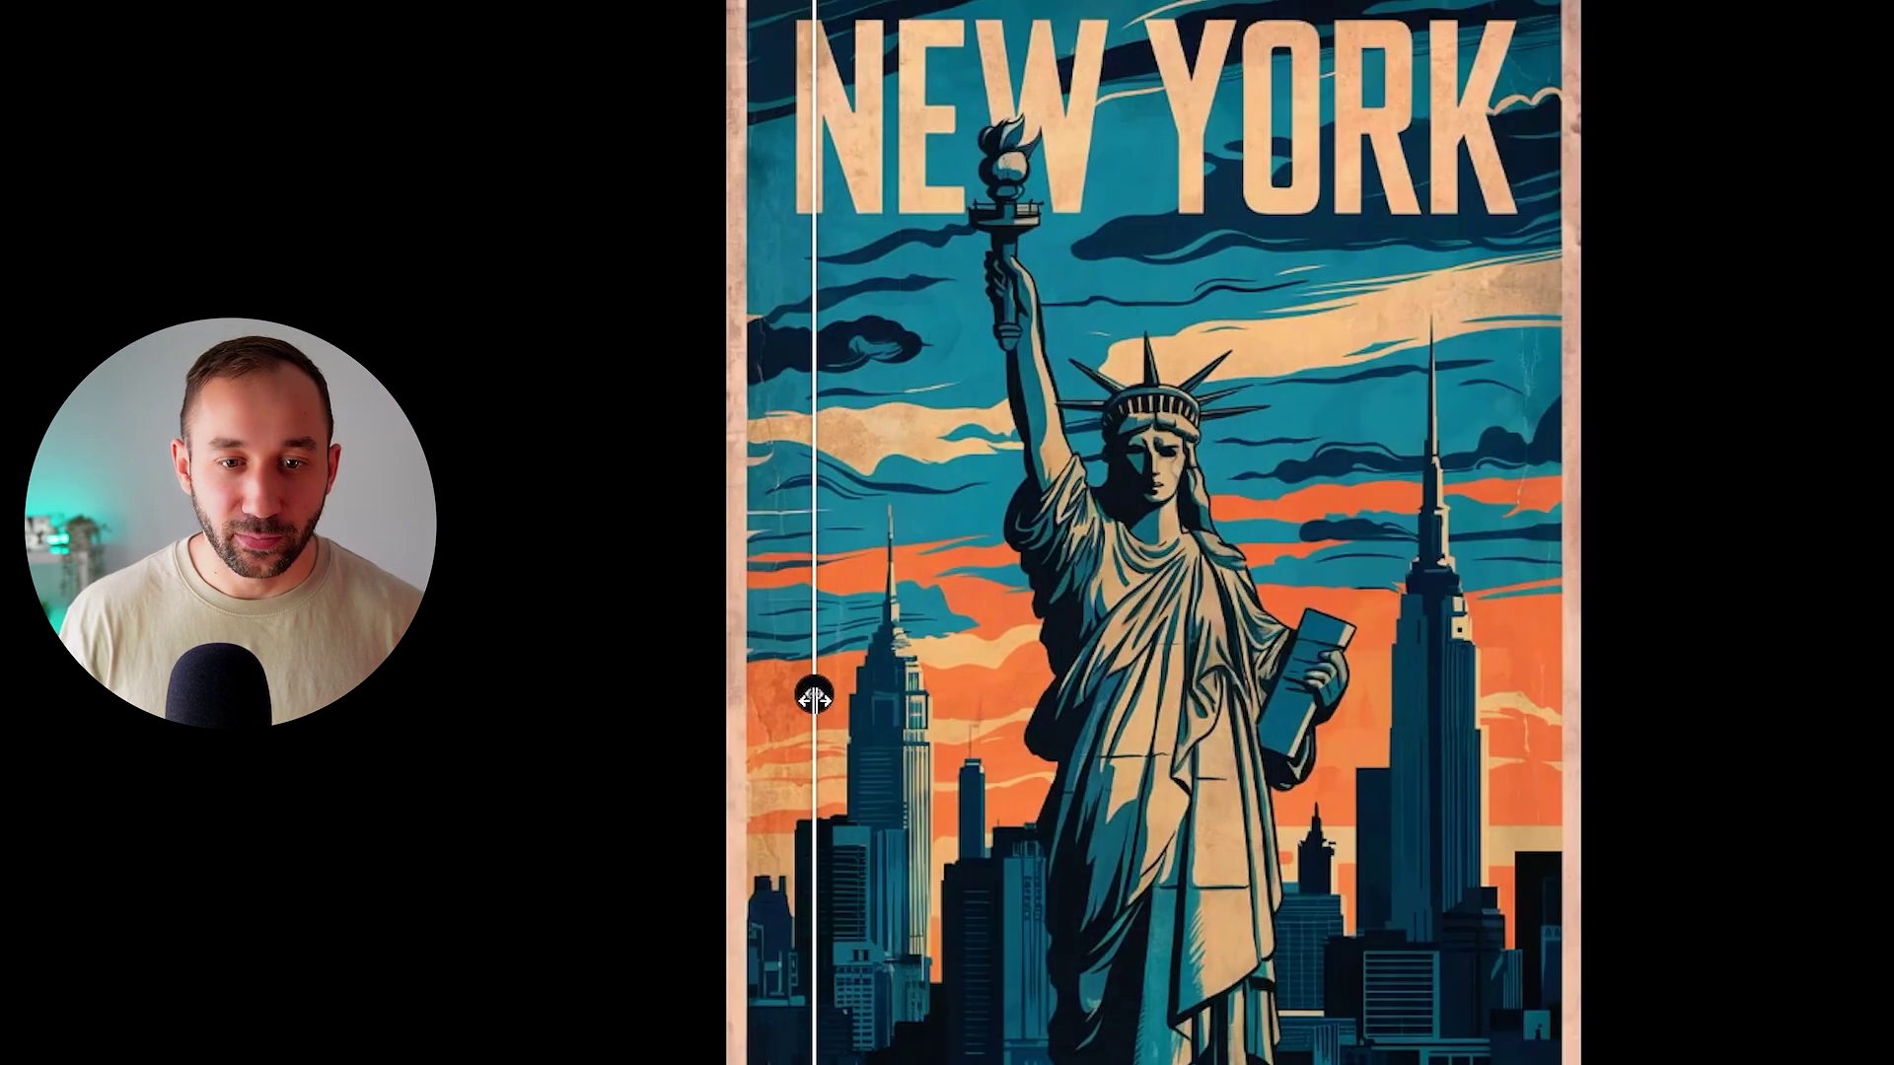
pyautogui.moveTo(814, 698); pyautogui.dragTo(1608, 674)
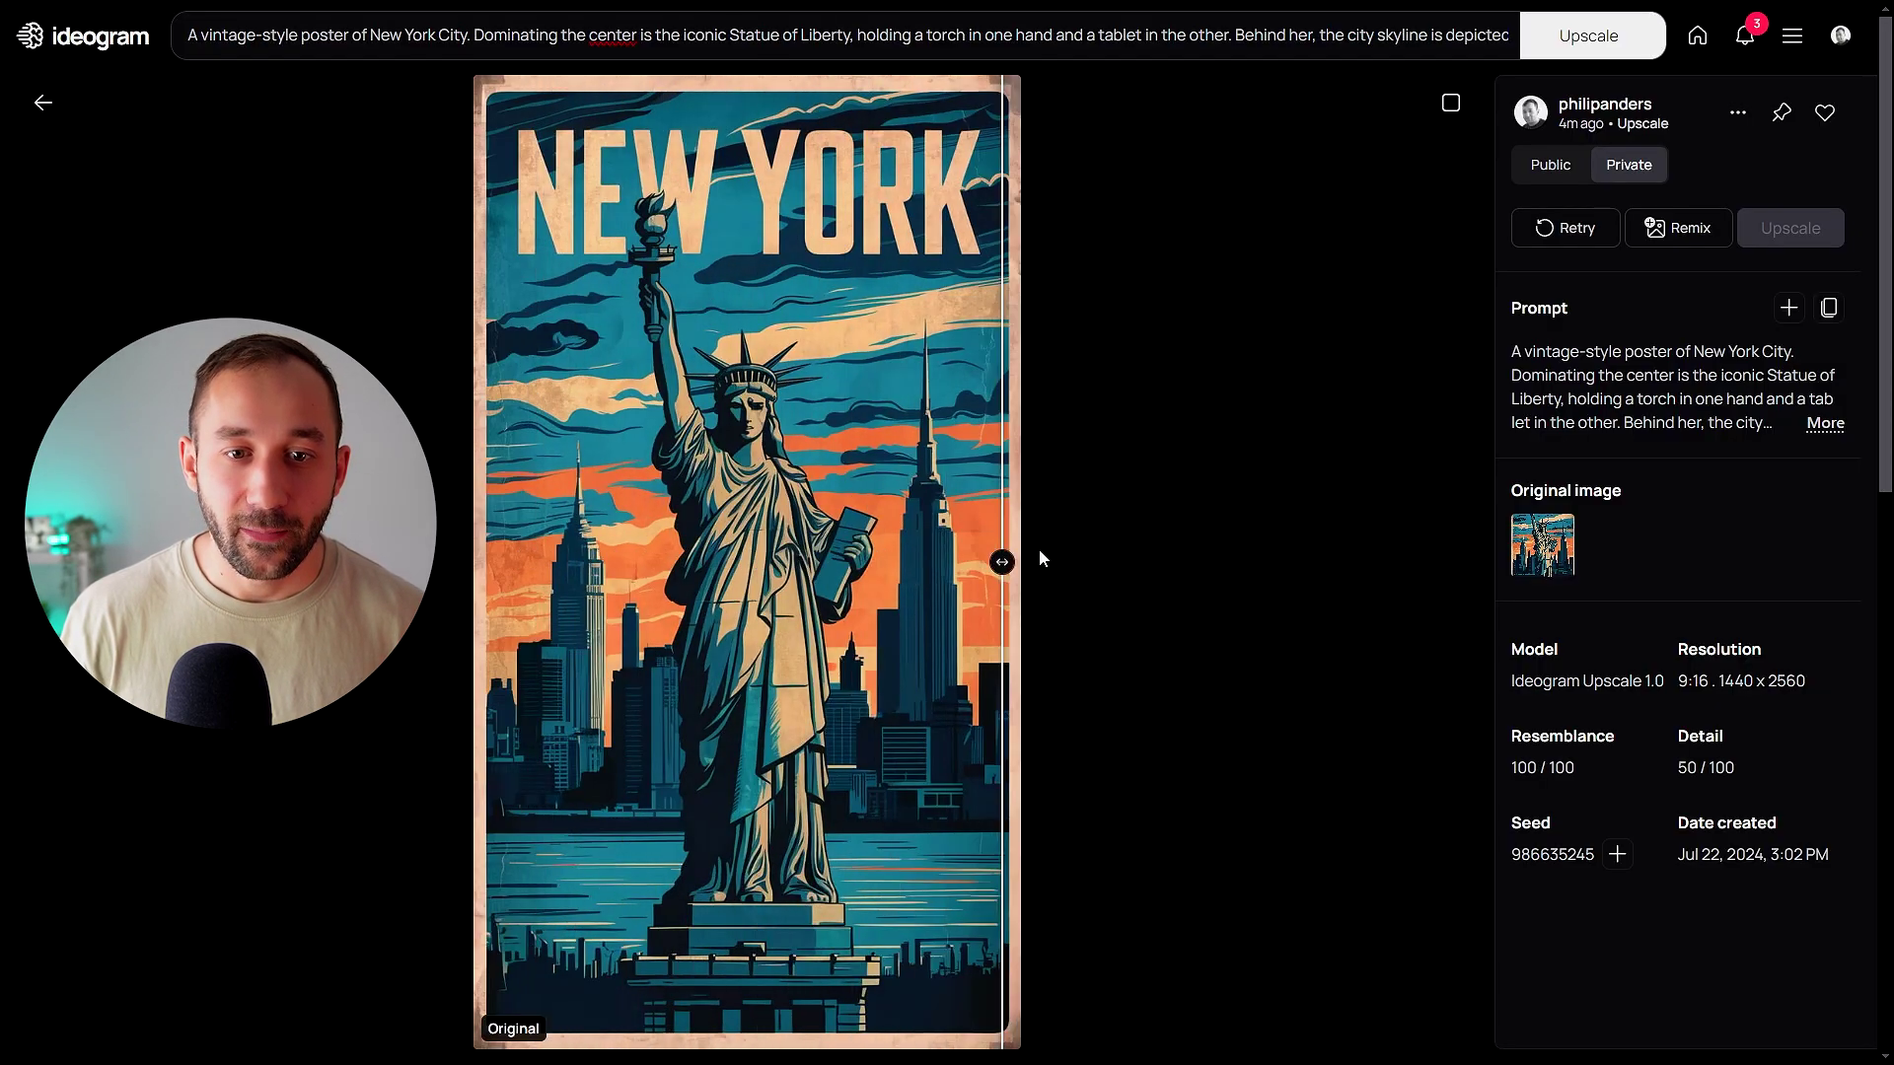
pyautogui.moveTo(1038, 558); pyautogui.dragTo(760, 563)
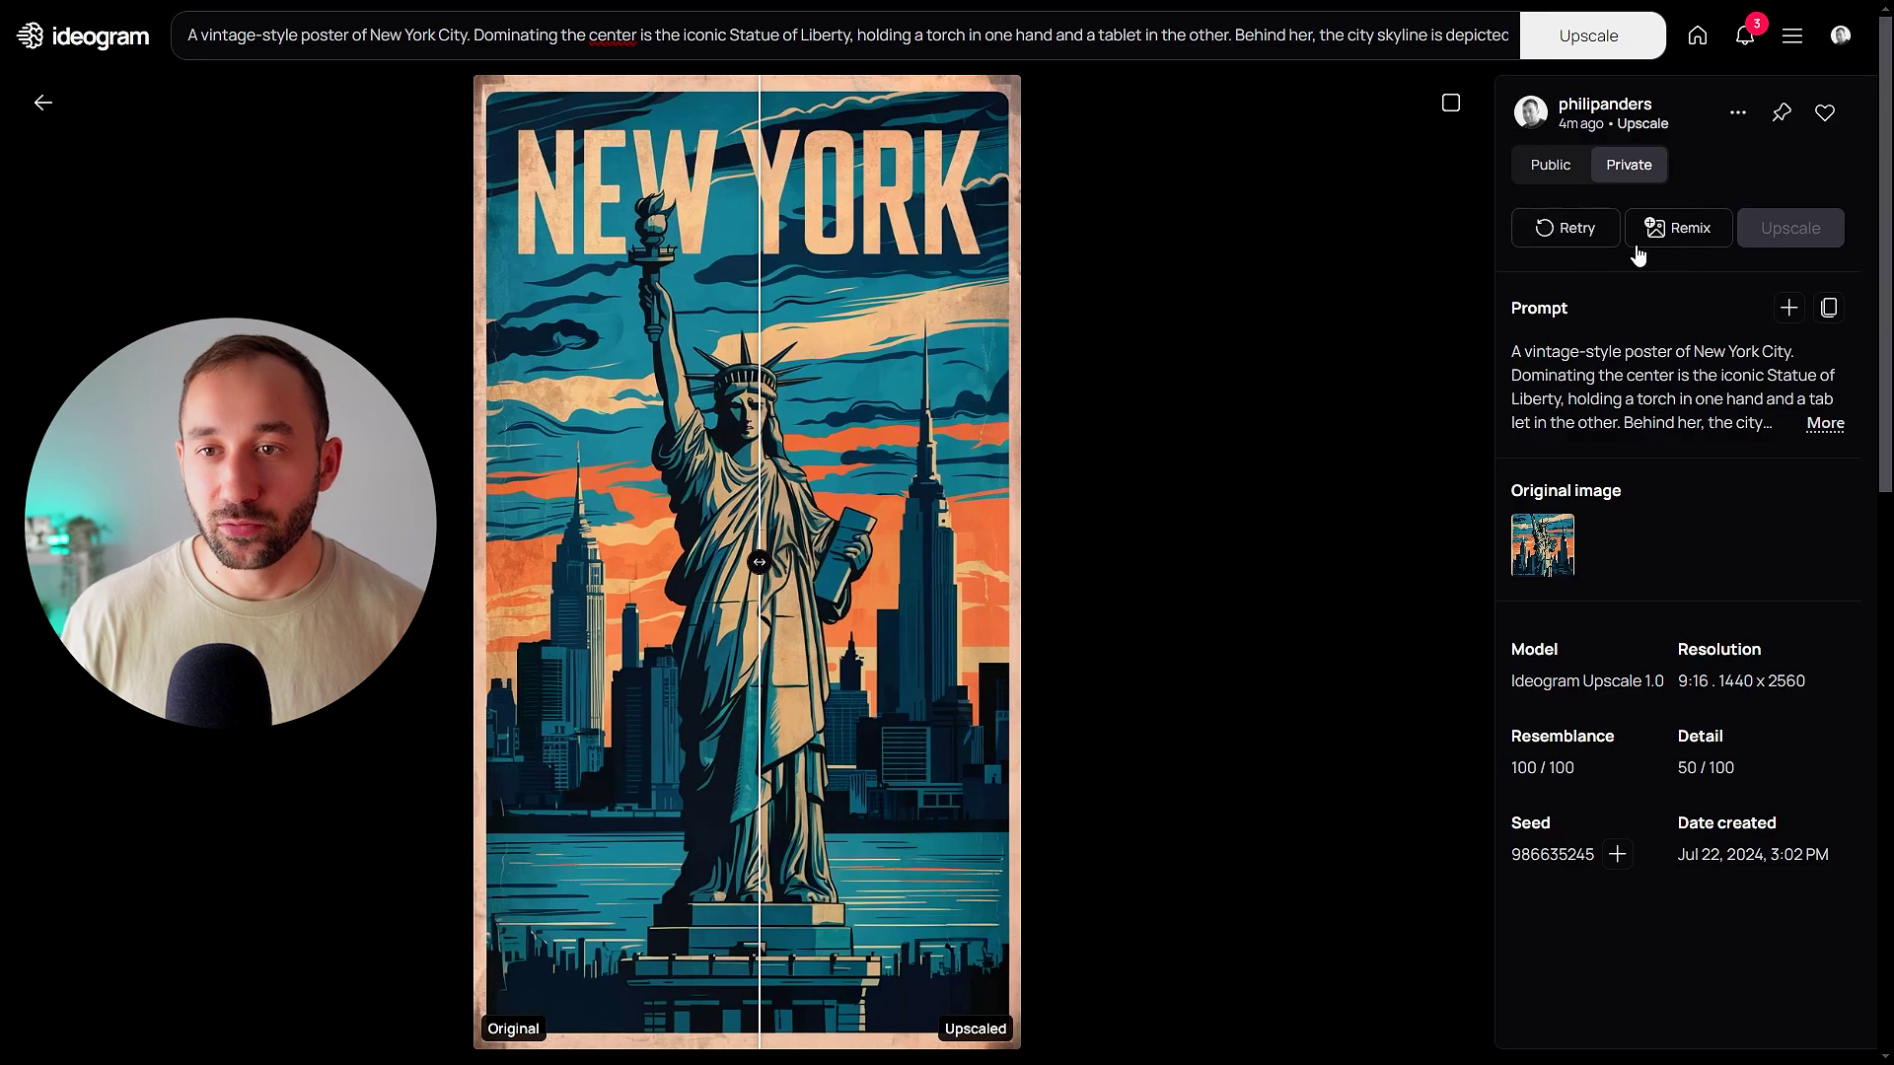
# Return to the creations gallery and open the Resemblance 1 upscaled poster
pyautogui.click(1739, 117)
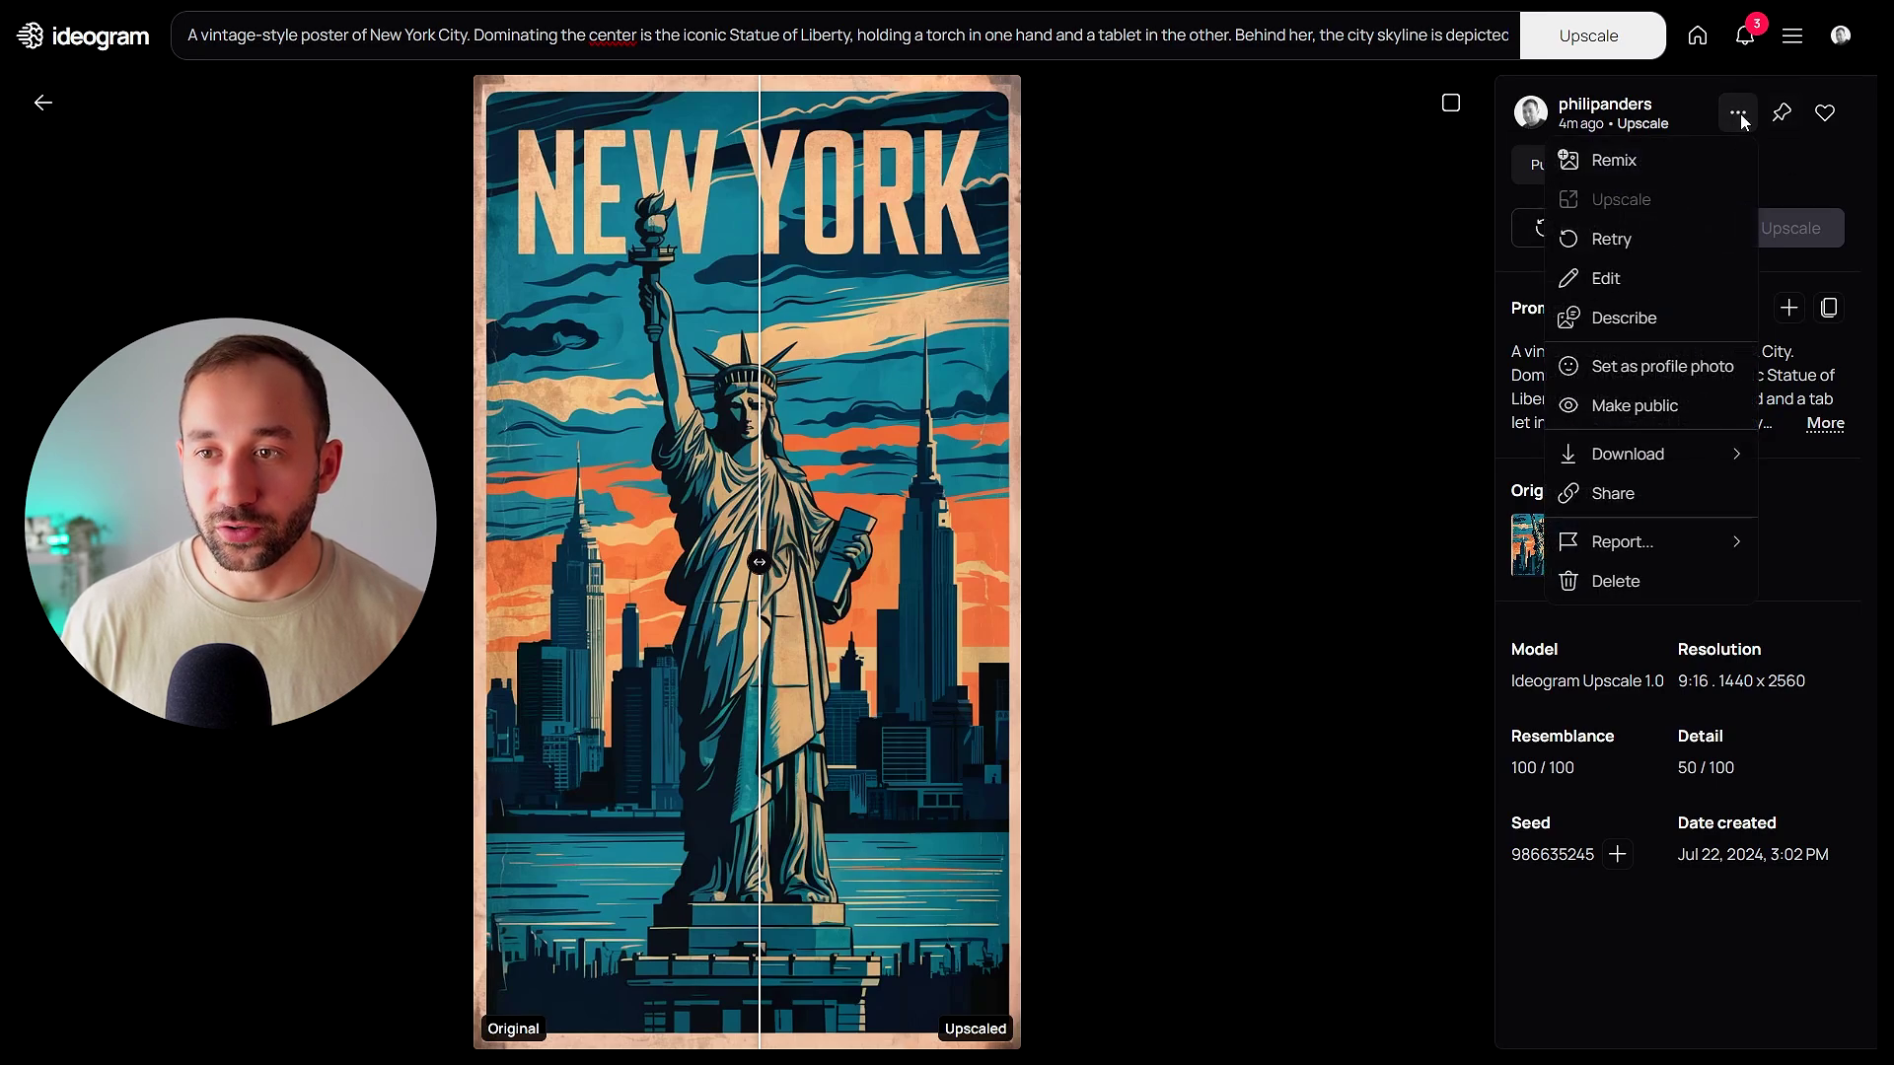
pyautogui.moveTo(1643, 454)
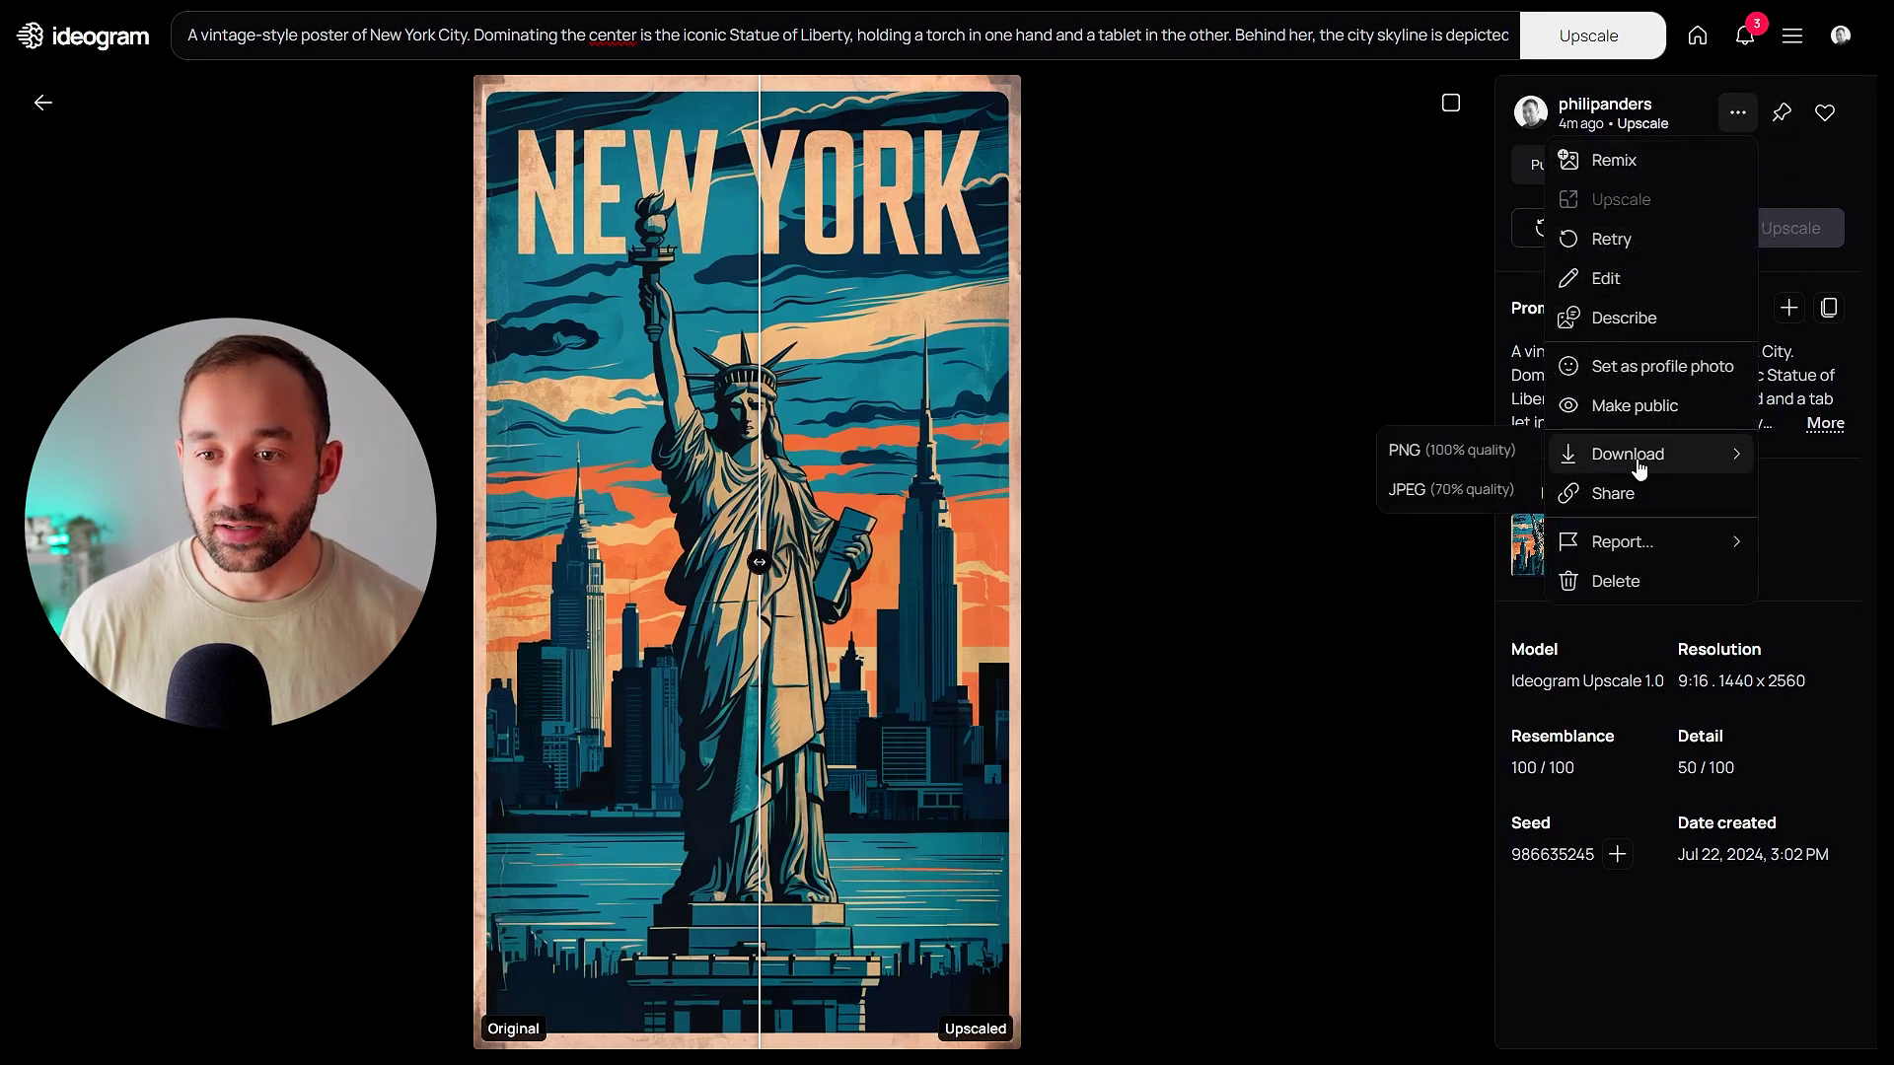
pyautogui.click(44, 105)
pyautogui.click(44, 104)
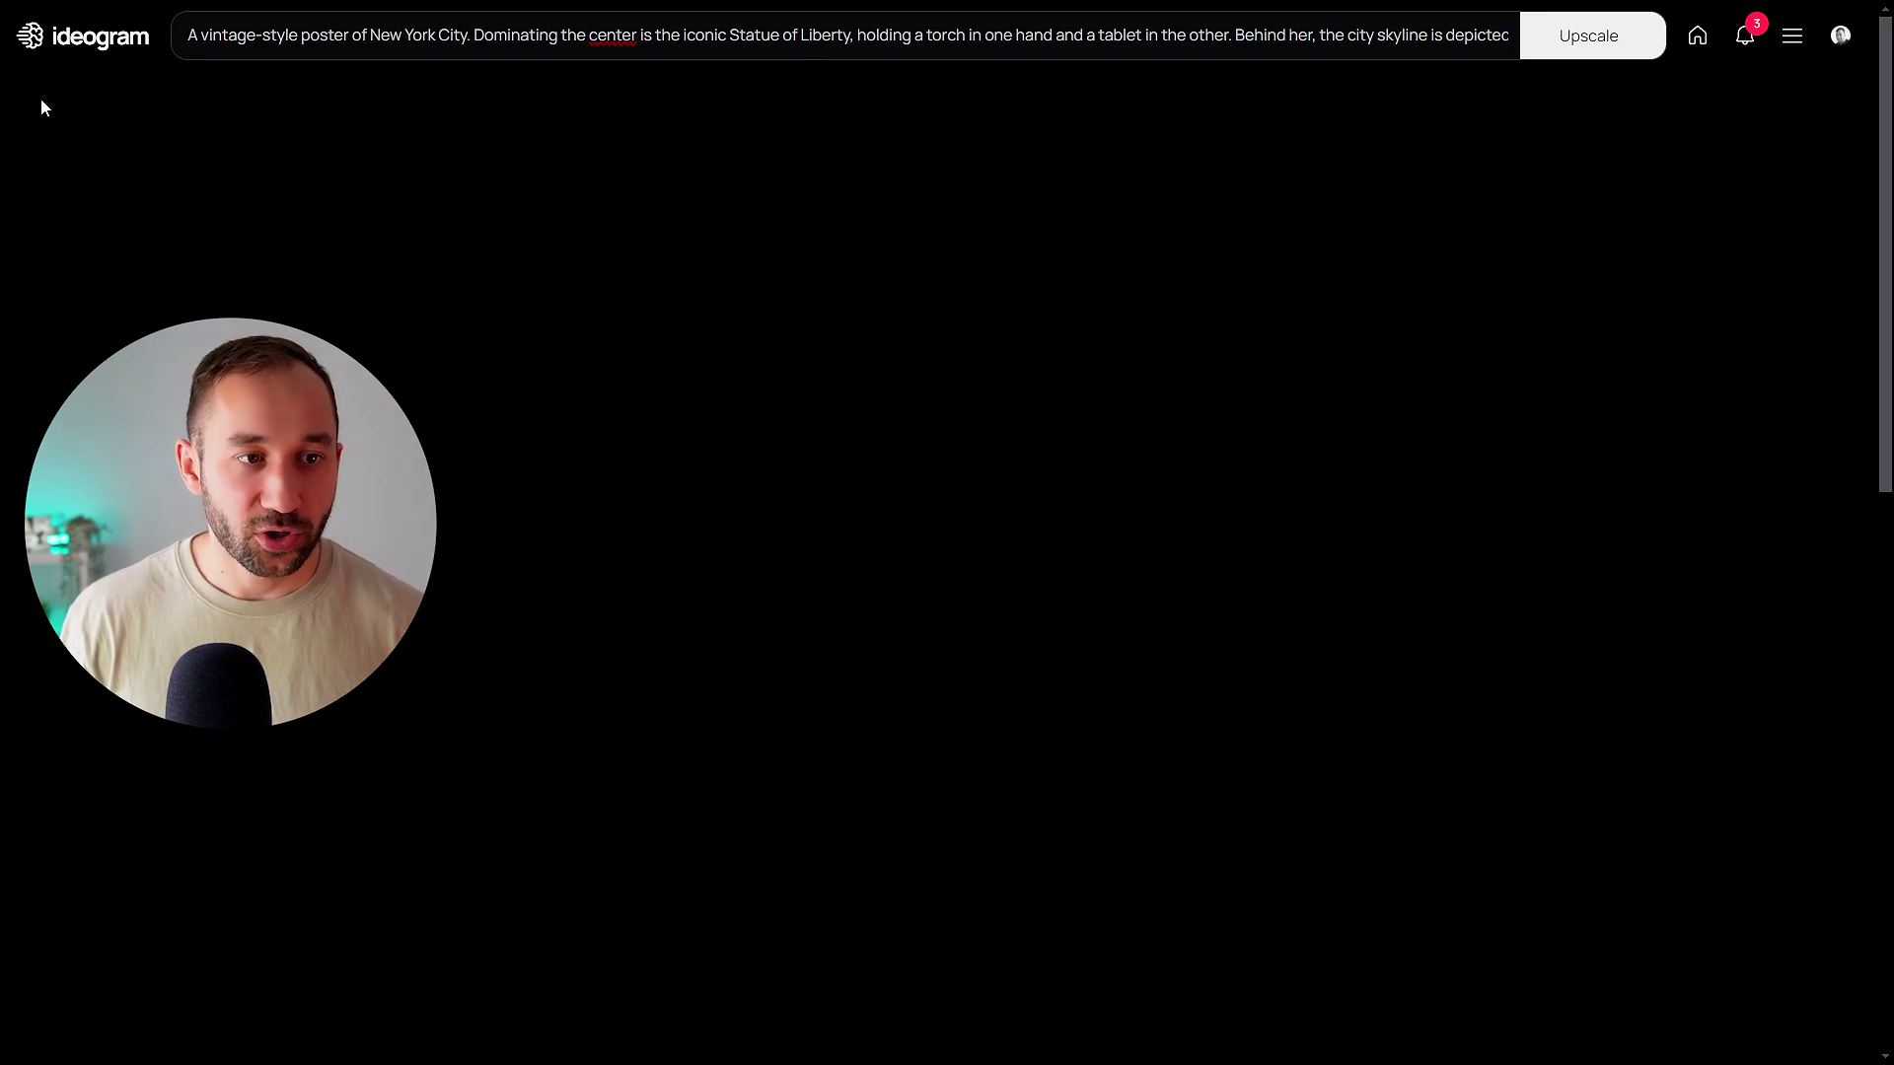
pyautogui.scroll(-5, 422, 397)
pyautogui.click(422, 396)
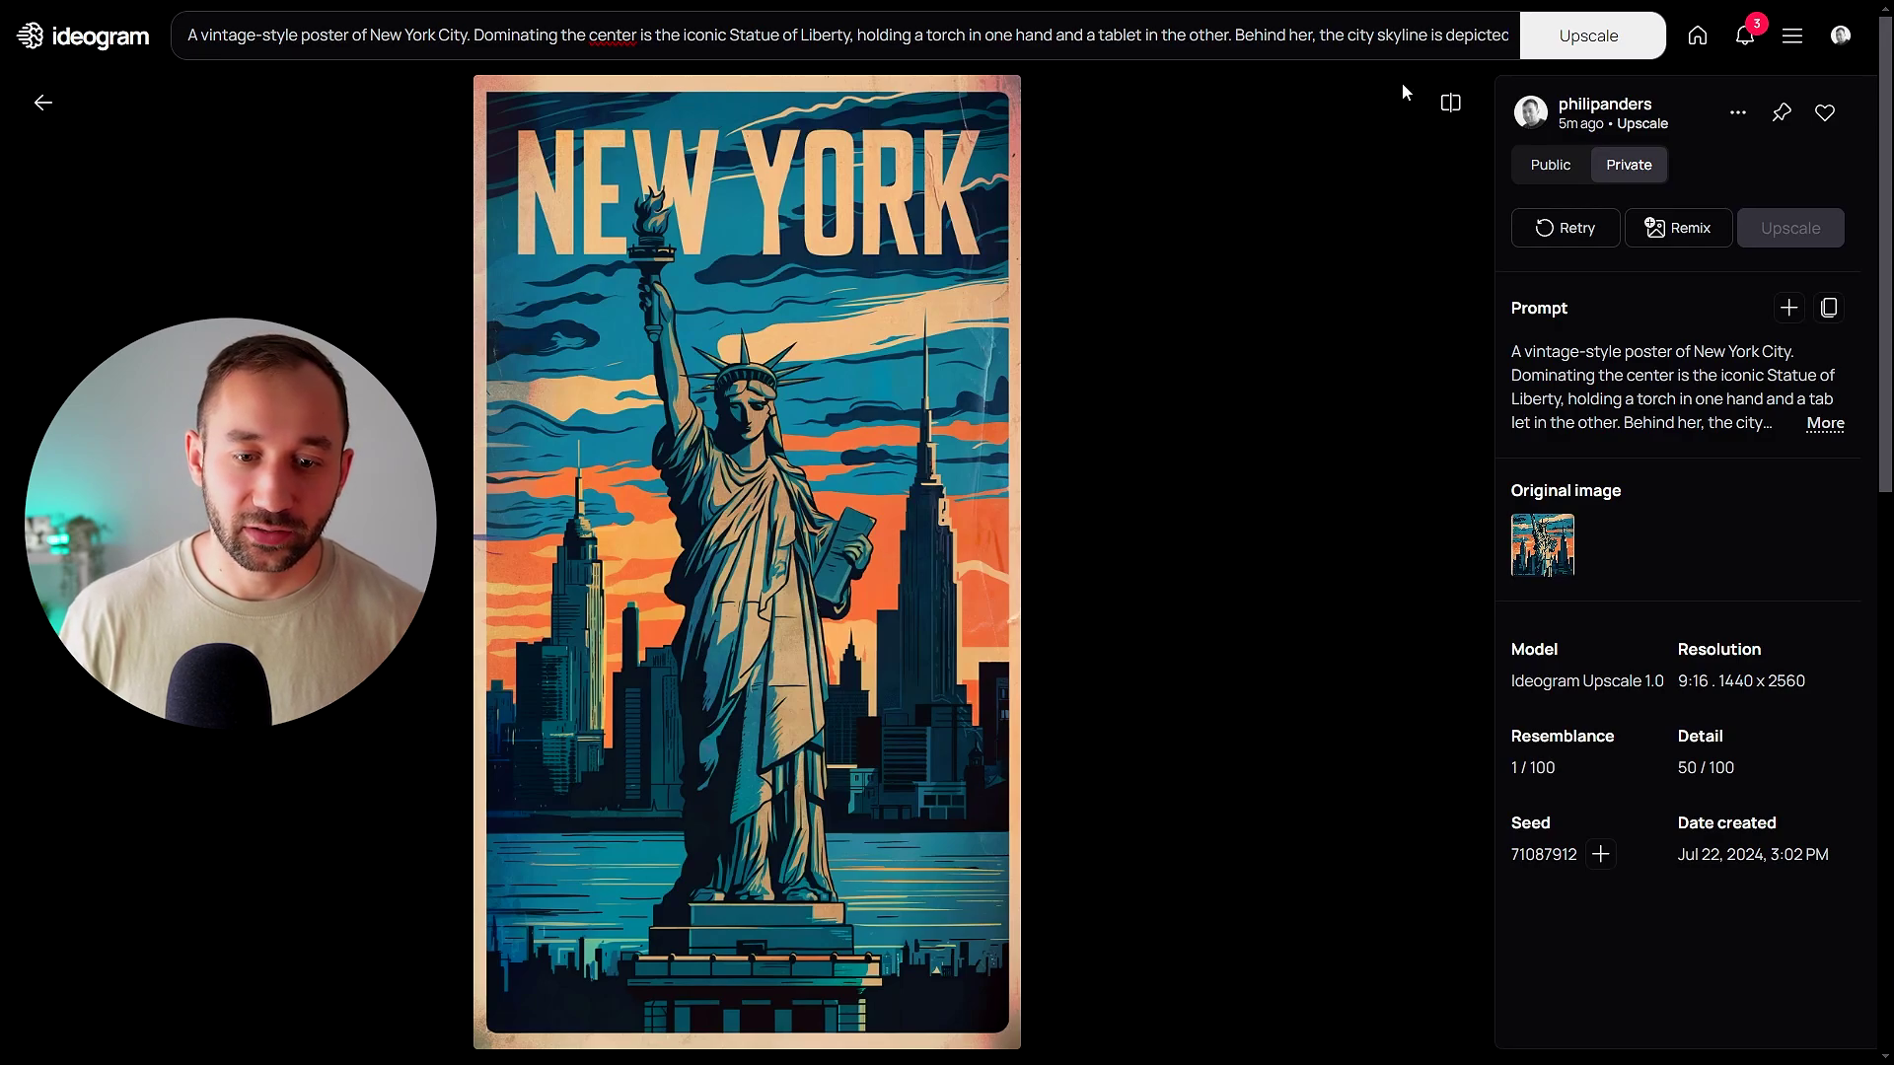
# Compare the Resemblance 1 upscale against the original in Split view
pyautogui.click(1451, 109)
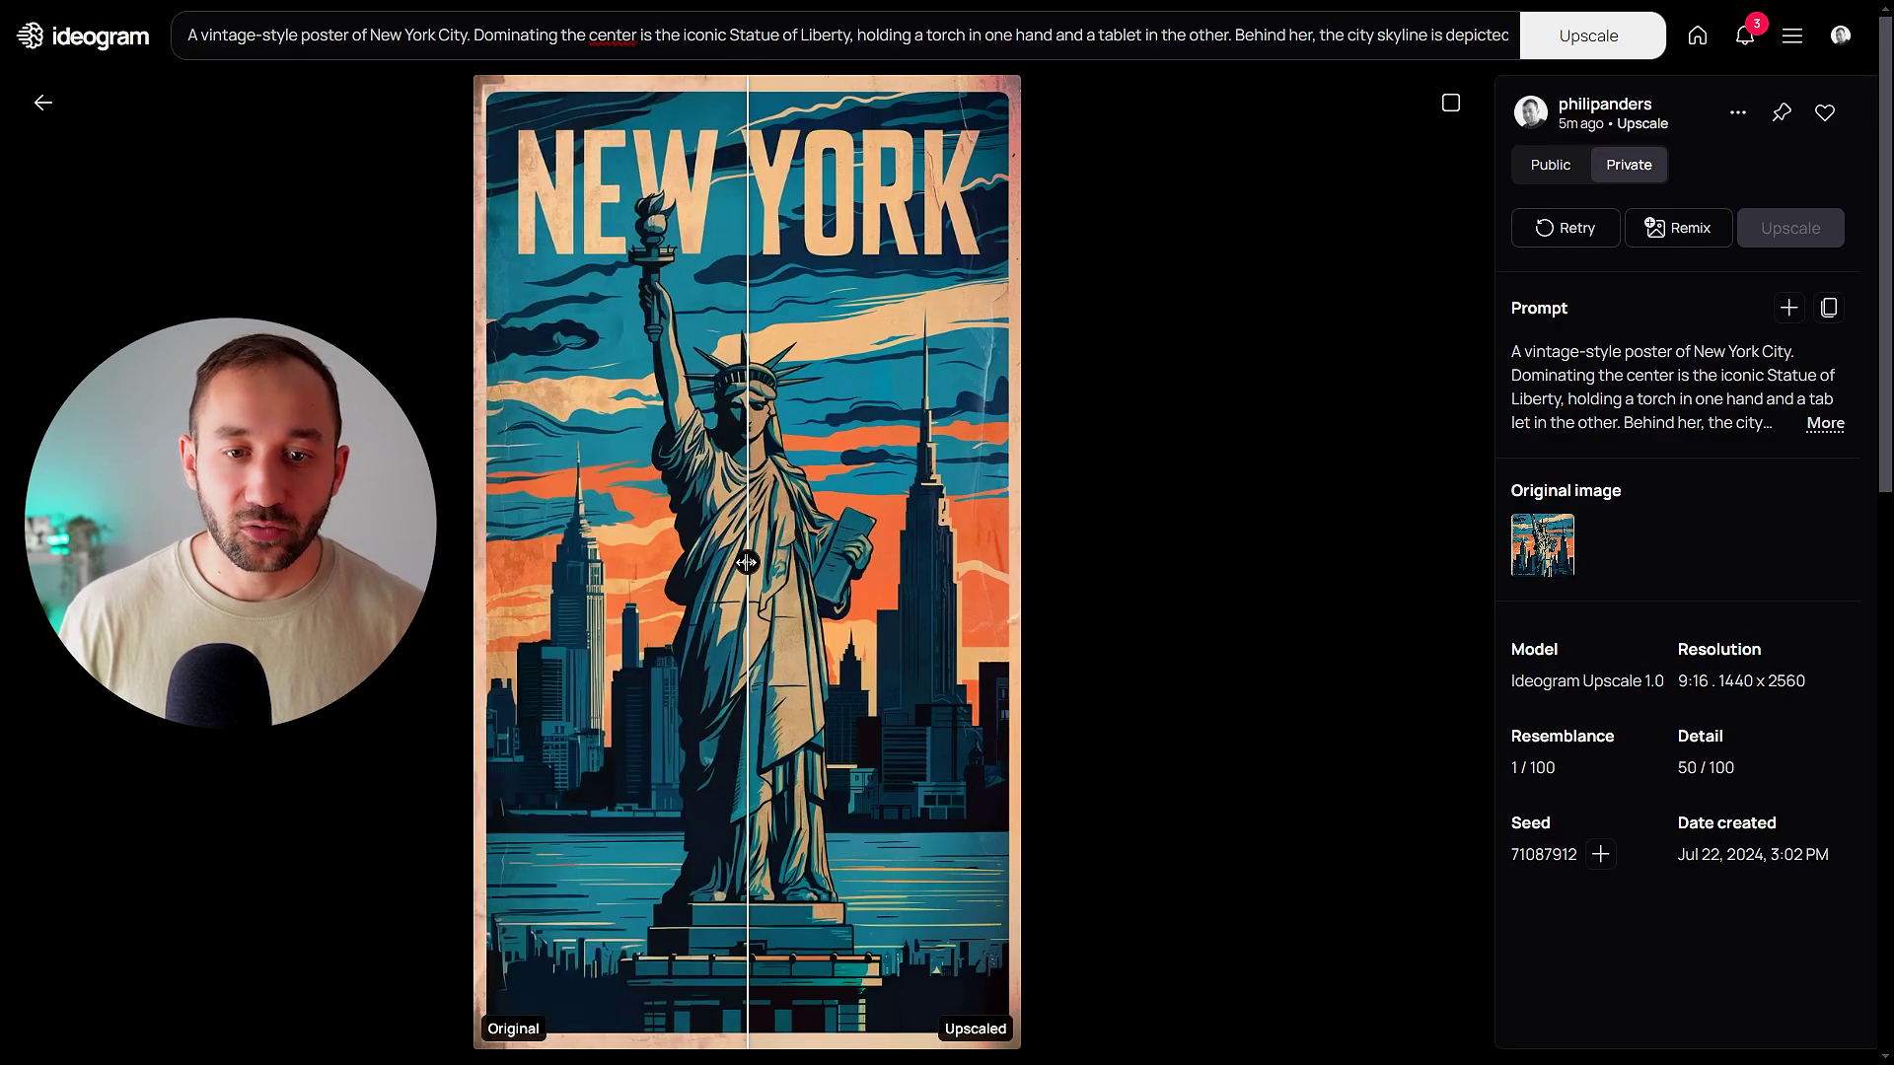
pyautogui.moveTo(747, 562); pyautogui.dragTo(925, 532)
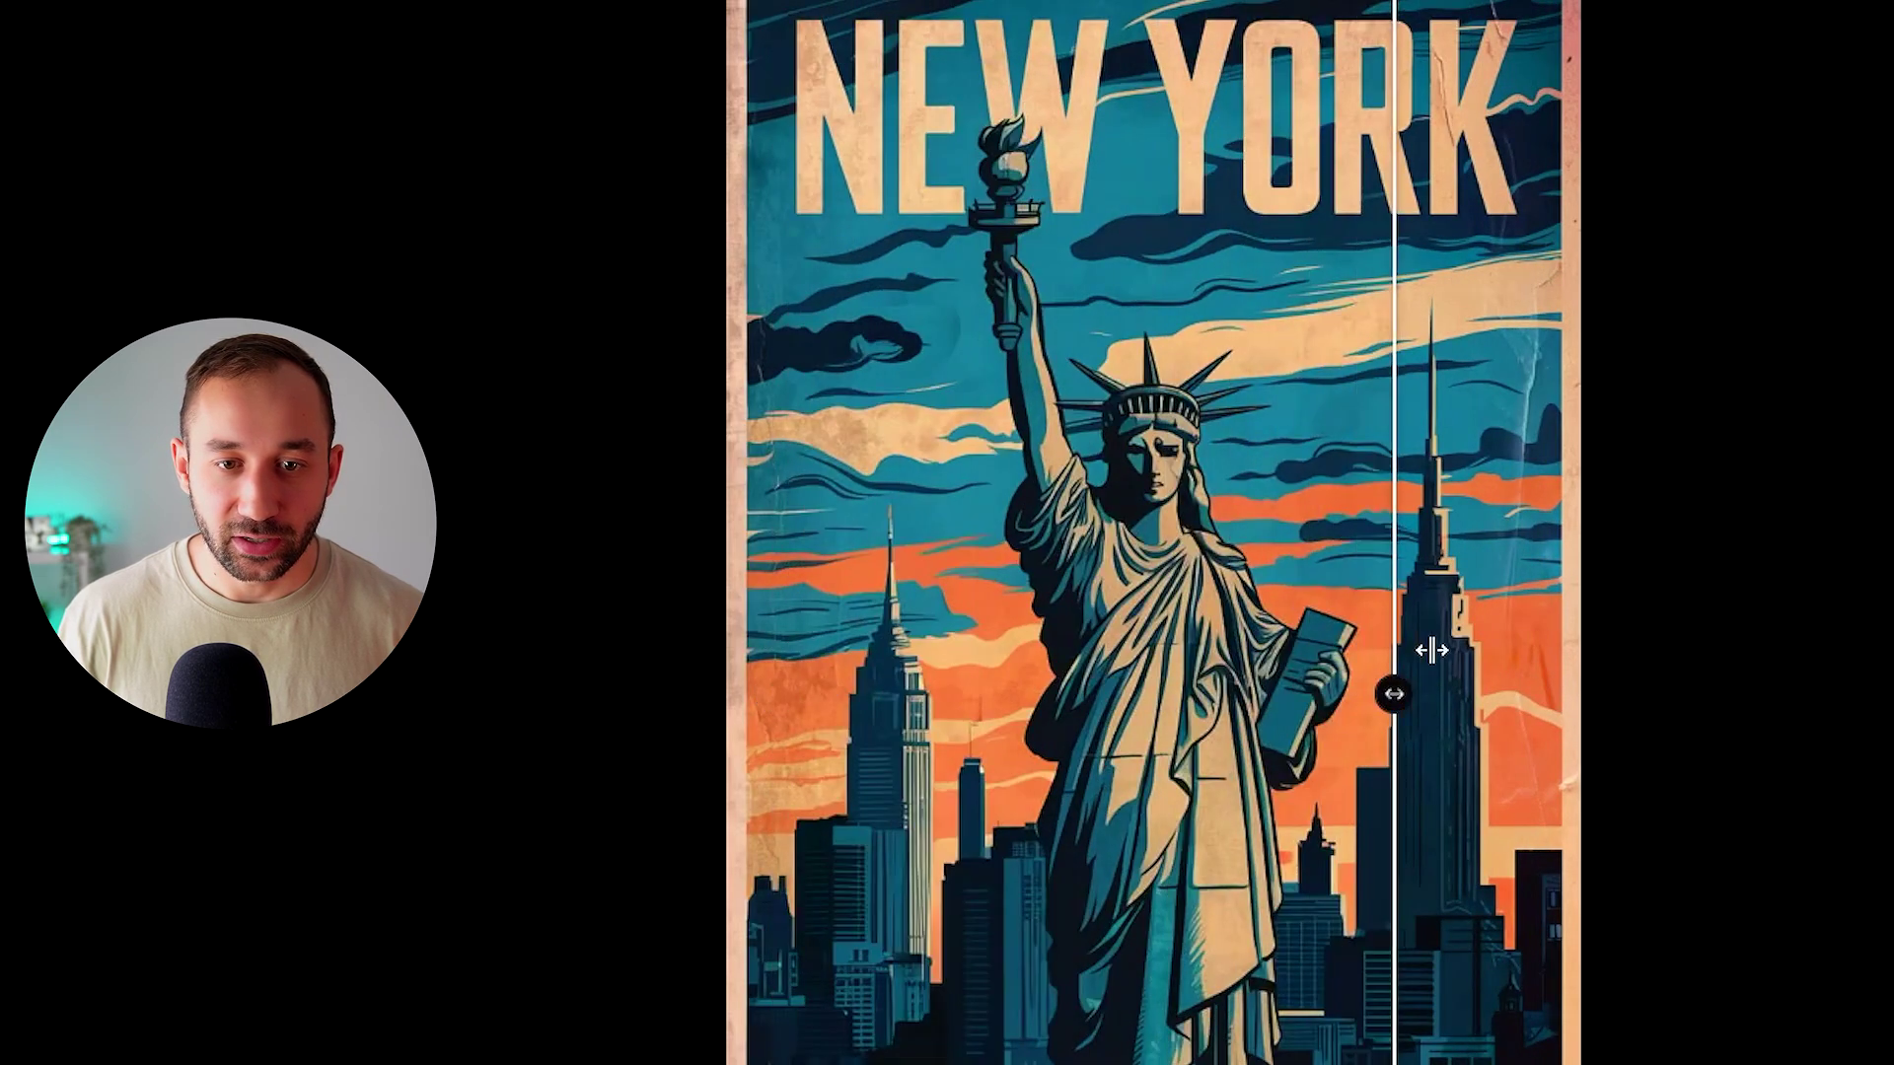
pyautogui.moveTo(1431, 650); pyautogui.dragTo(1512, 615)
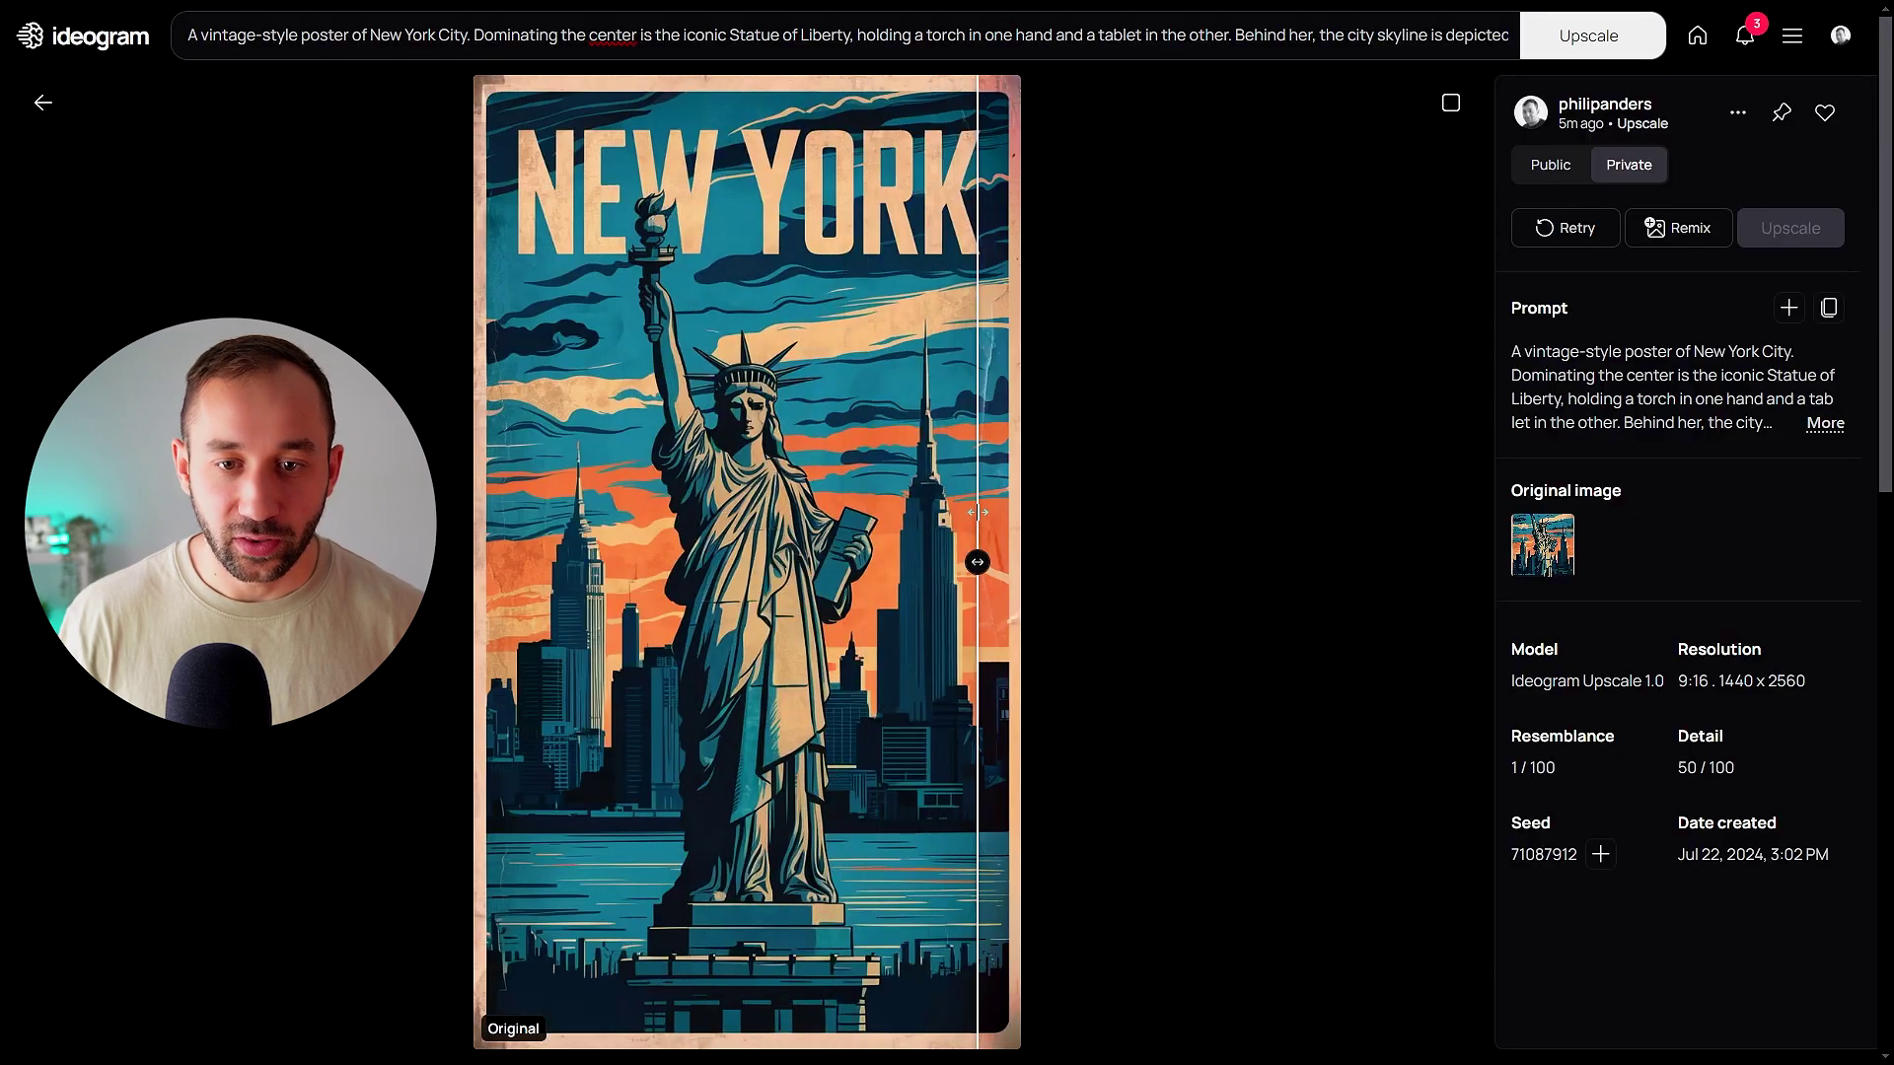
pyautogui.moveTo(977, 512); pyautogui.dragTo(757, 561)
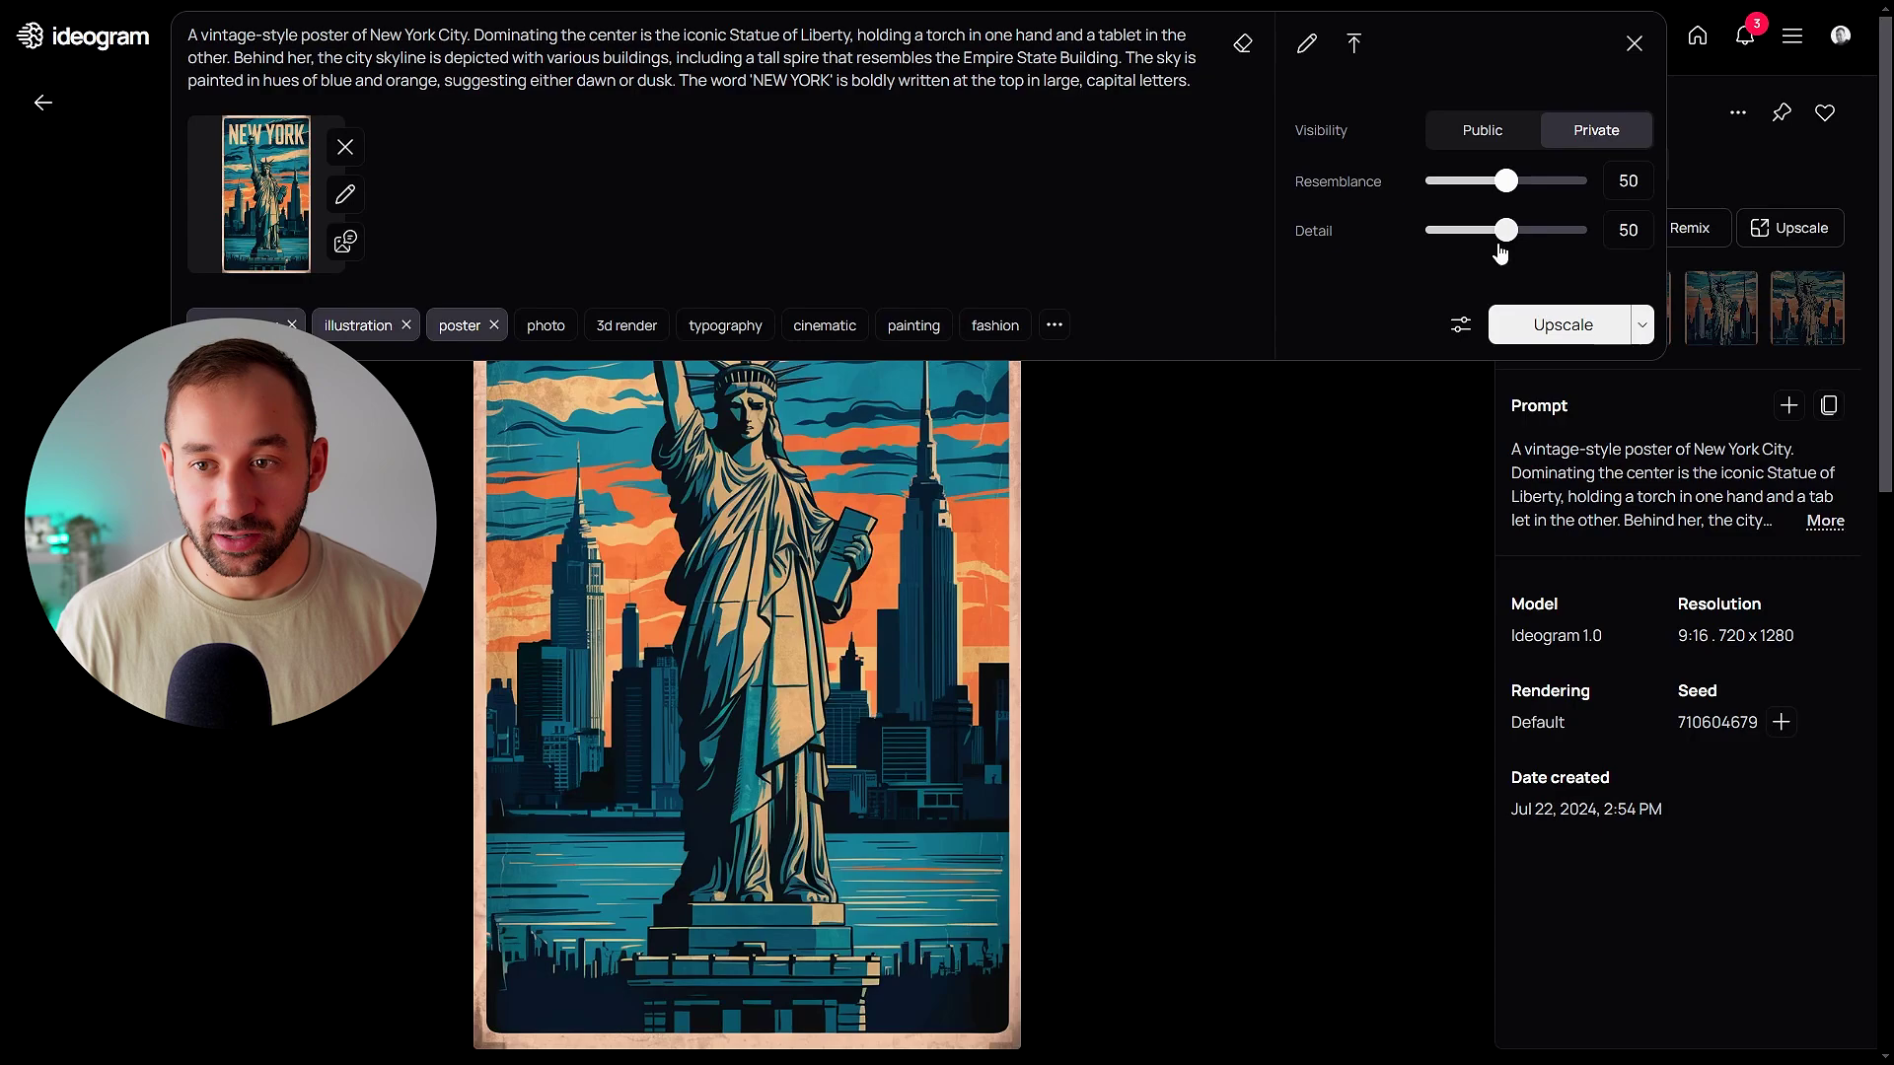
# Set the upscale Detail to 1 and Resemblance to 30 for the original poster
pyautogui.moveTo(1503, 243); pyautogui.dragTo(1610, 215)
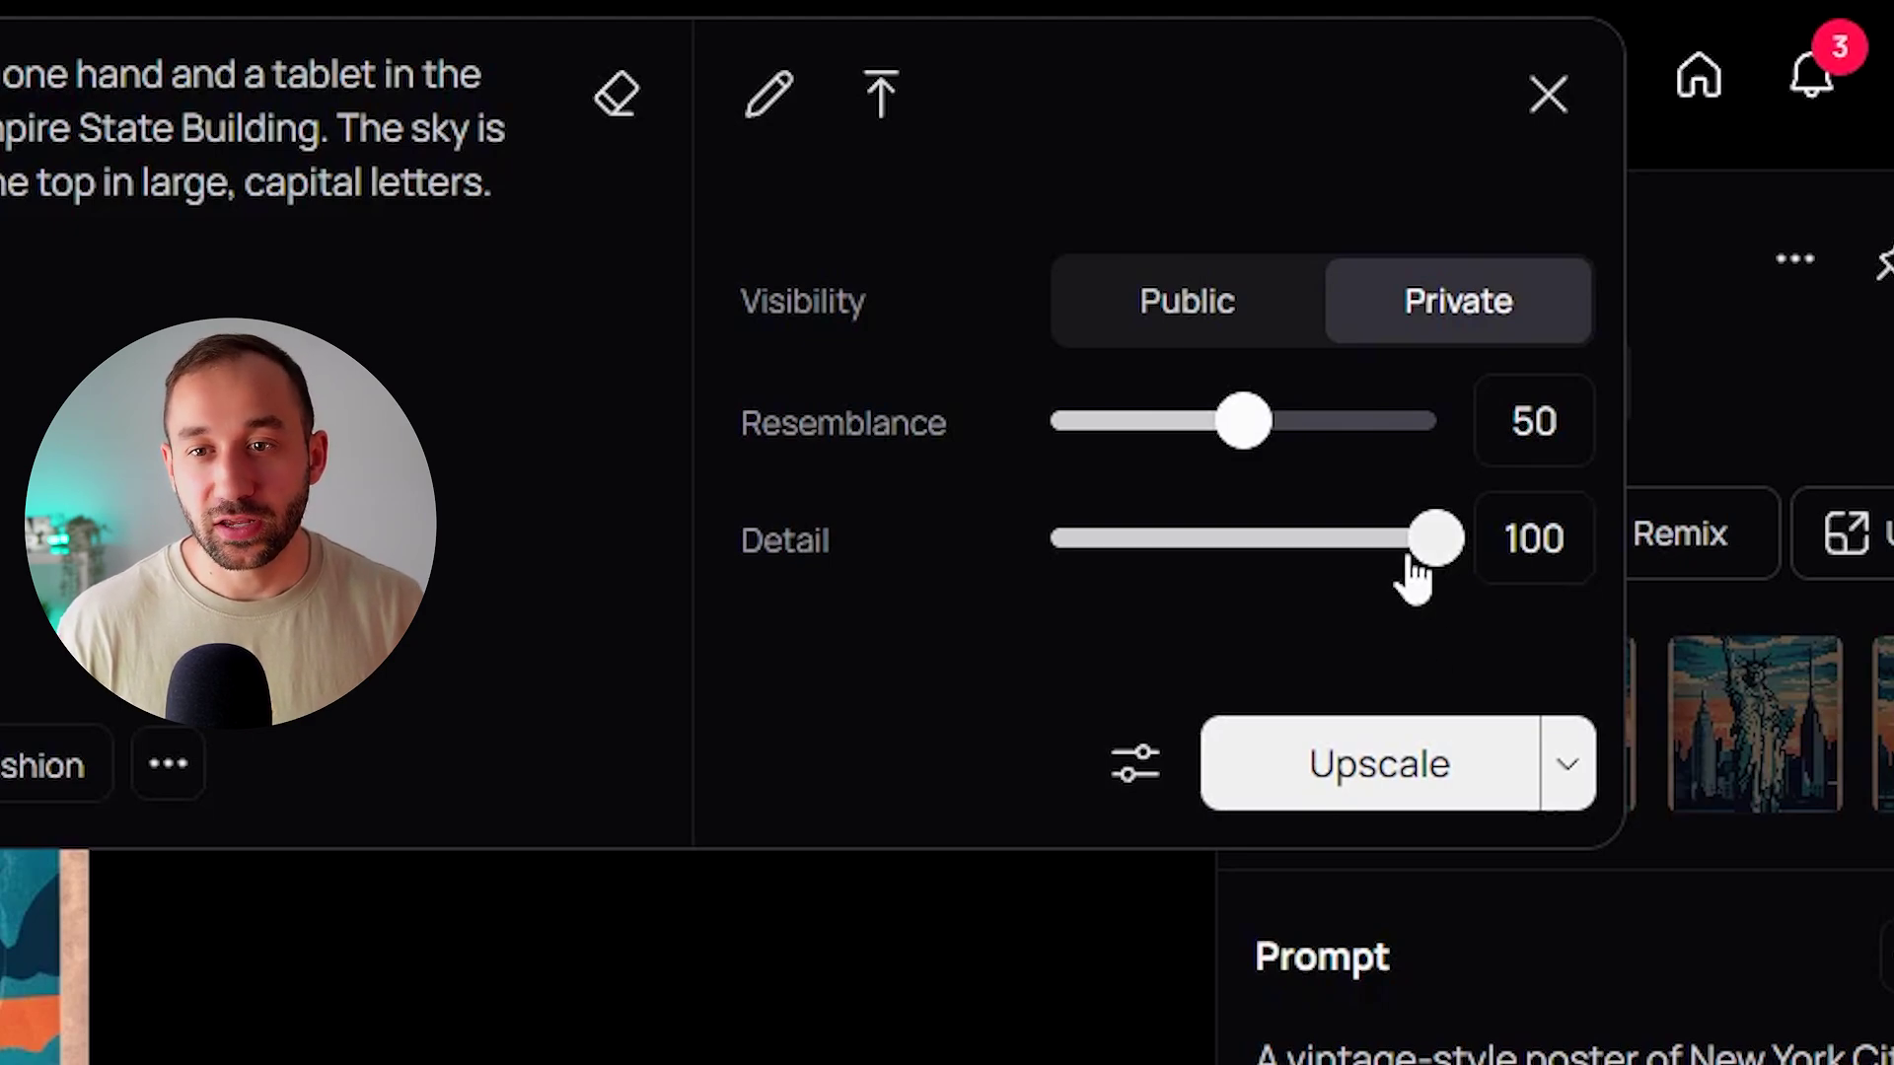
pyautogui.moveTo(1433, 558); pyautogui.dragTo(1049, 570)
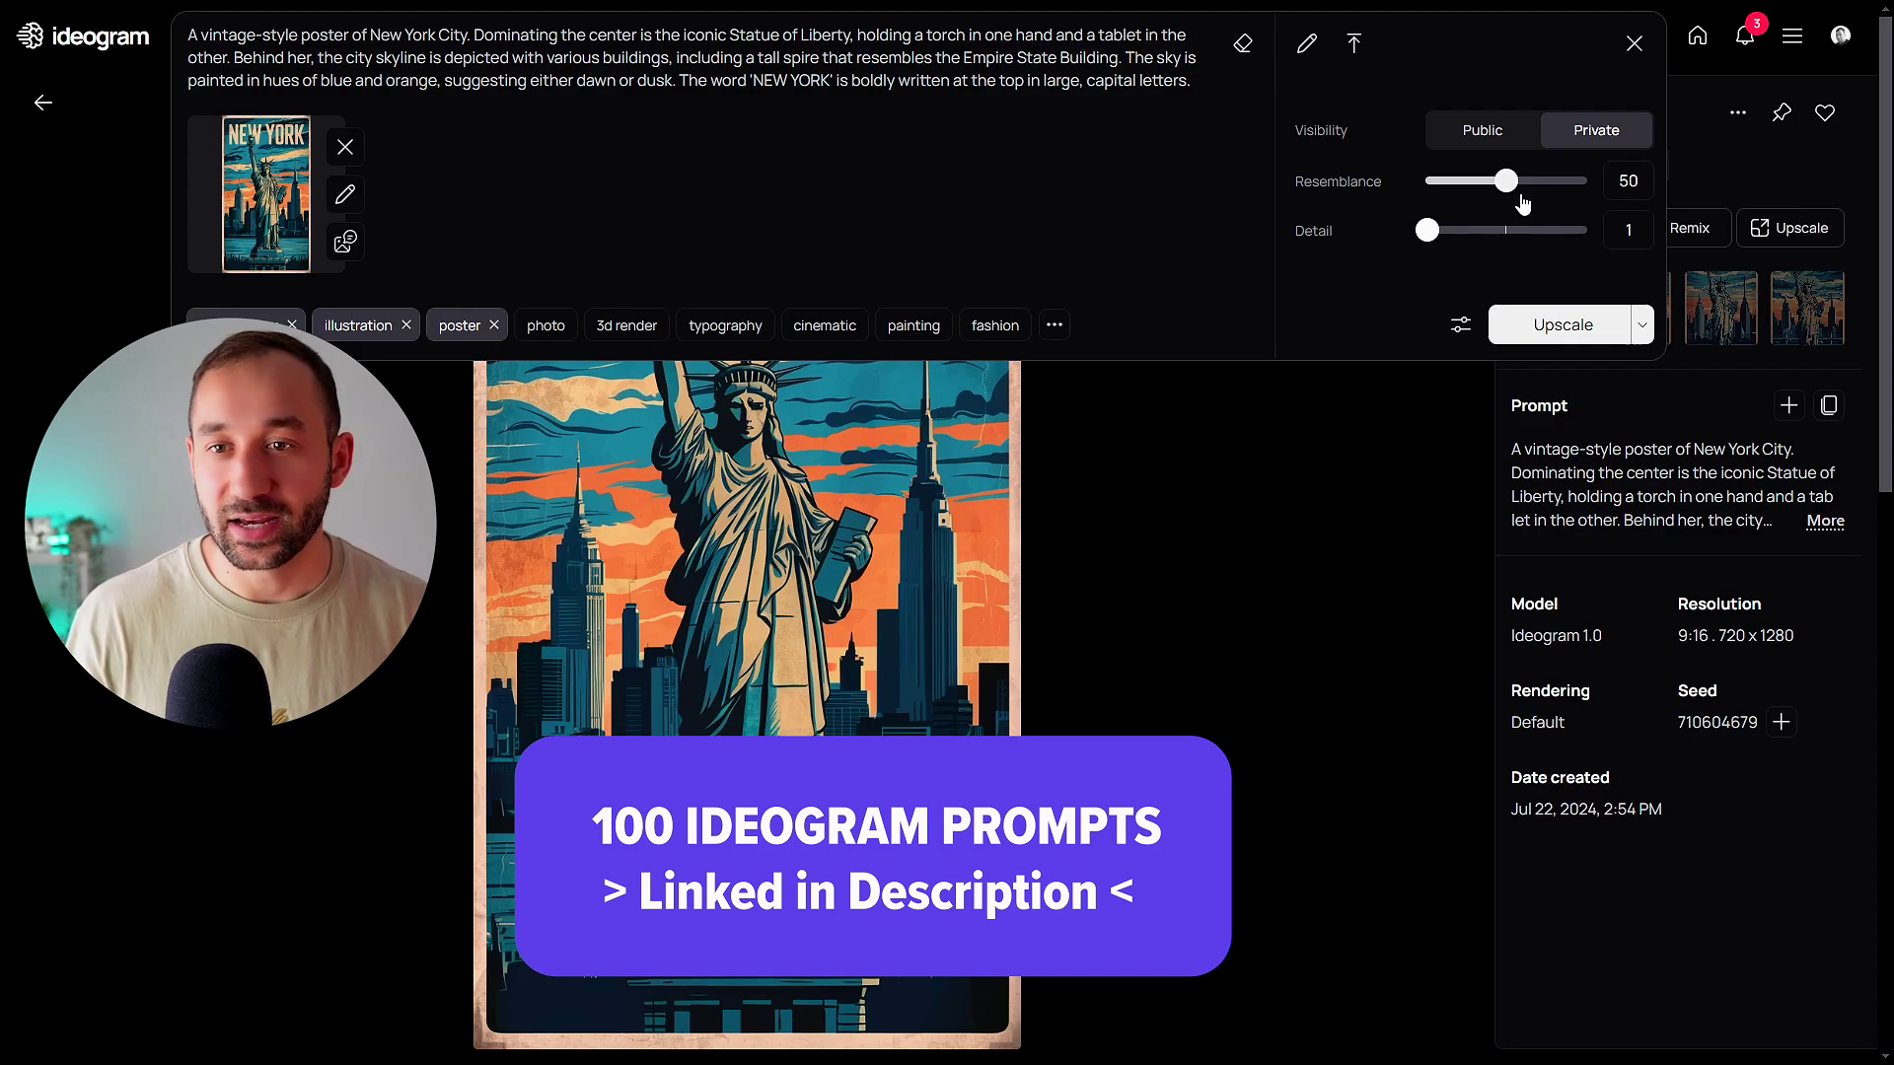
pyautogui.moveTo(1506, 183); pyautogui.dragTo(1476, 183)
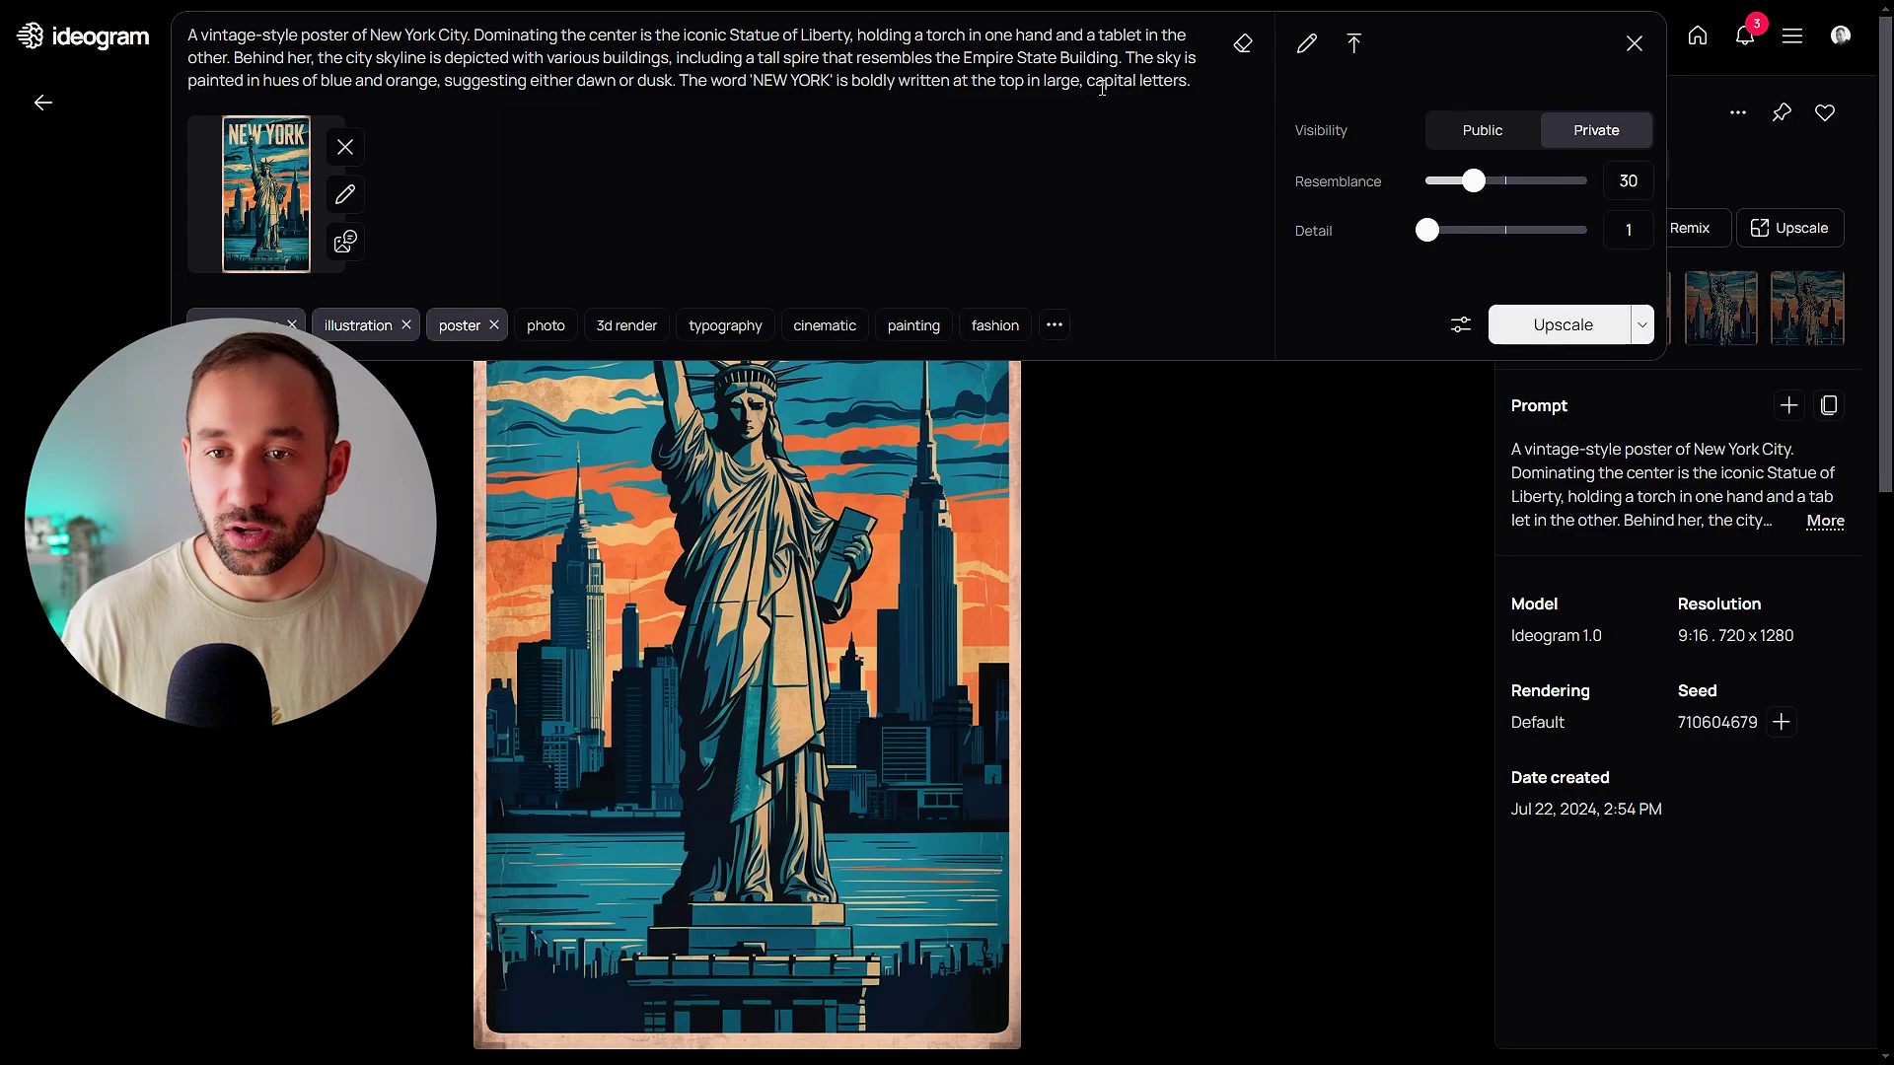
# Queue Resemblance 30 upscales at Detail 1 and at Detail 100
pyautogui.click(1568, 325)
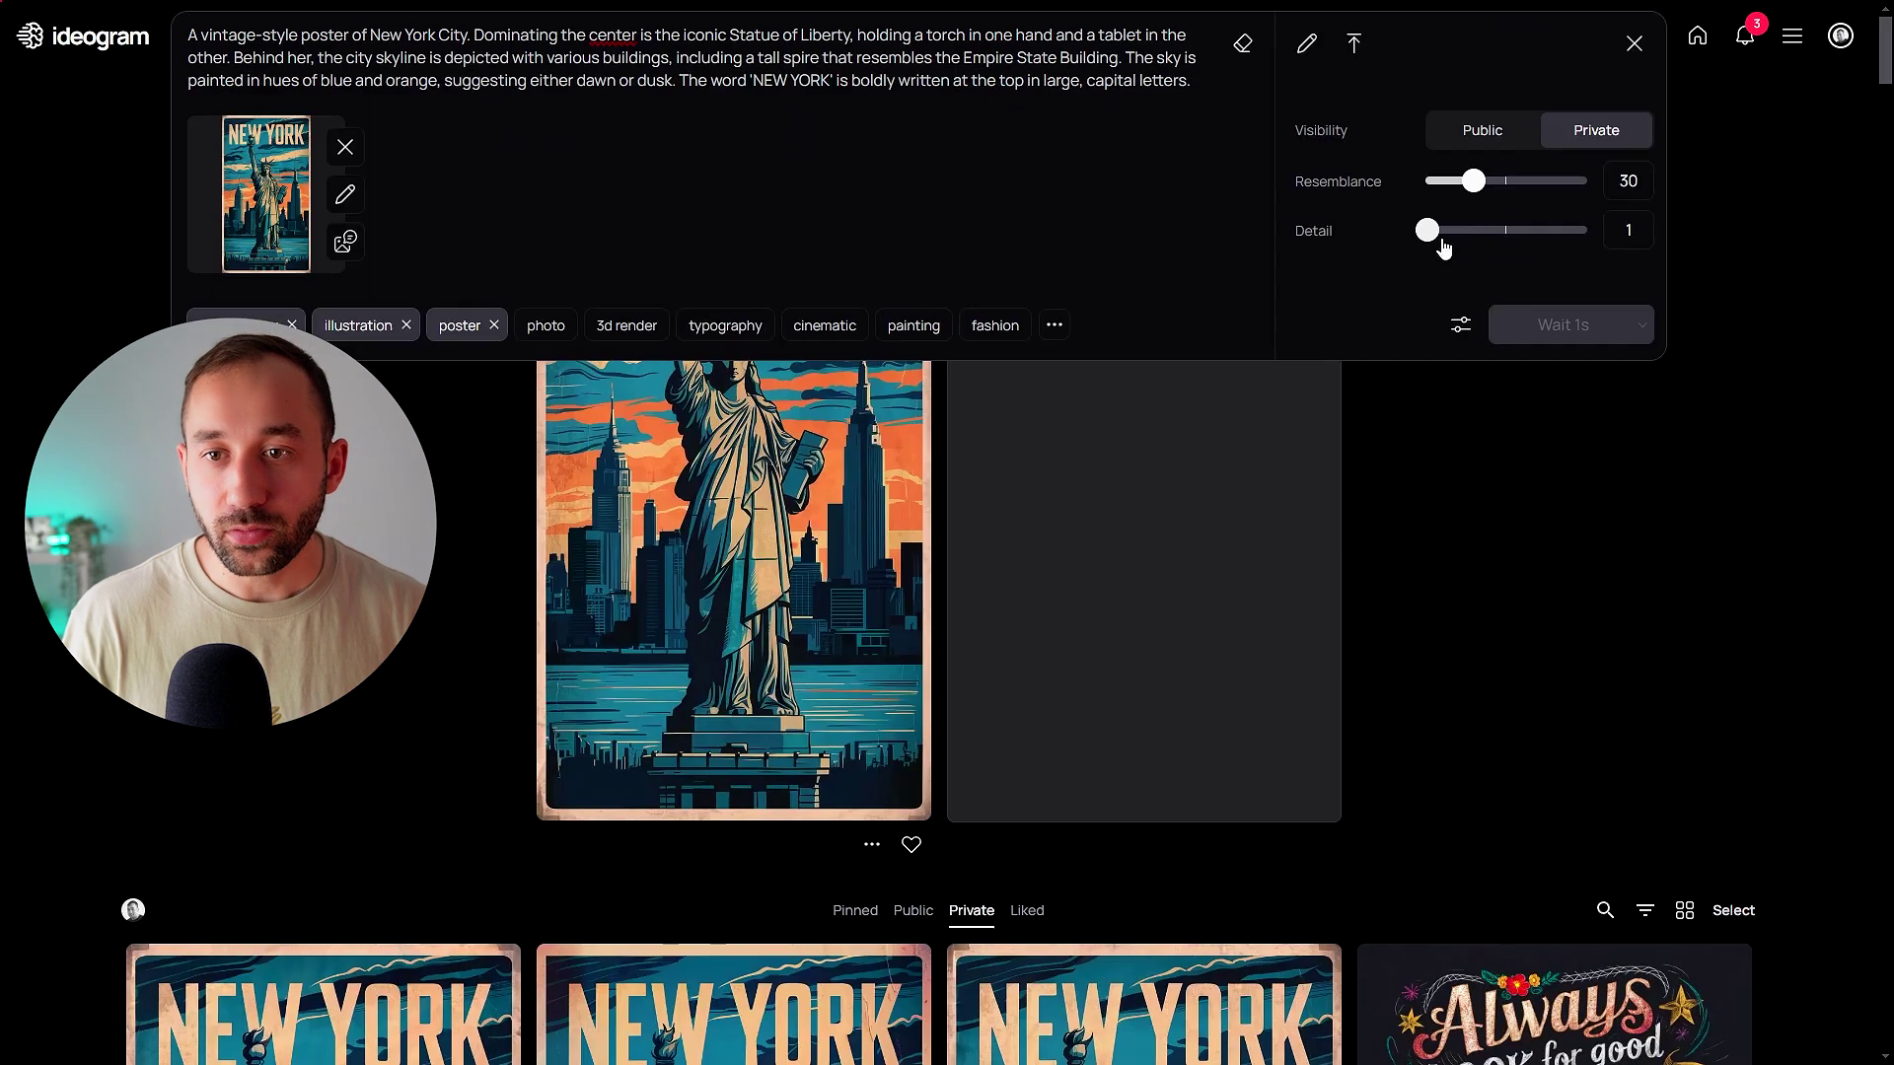
pyautogui.moveTo(1429, 240); pyautogui.dragTo(1716, 237)
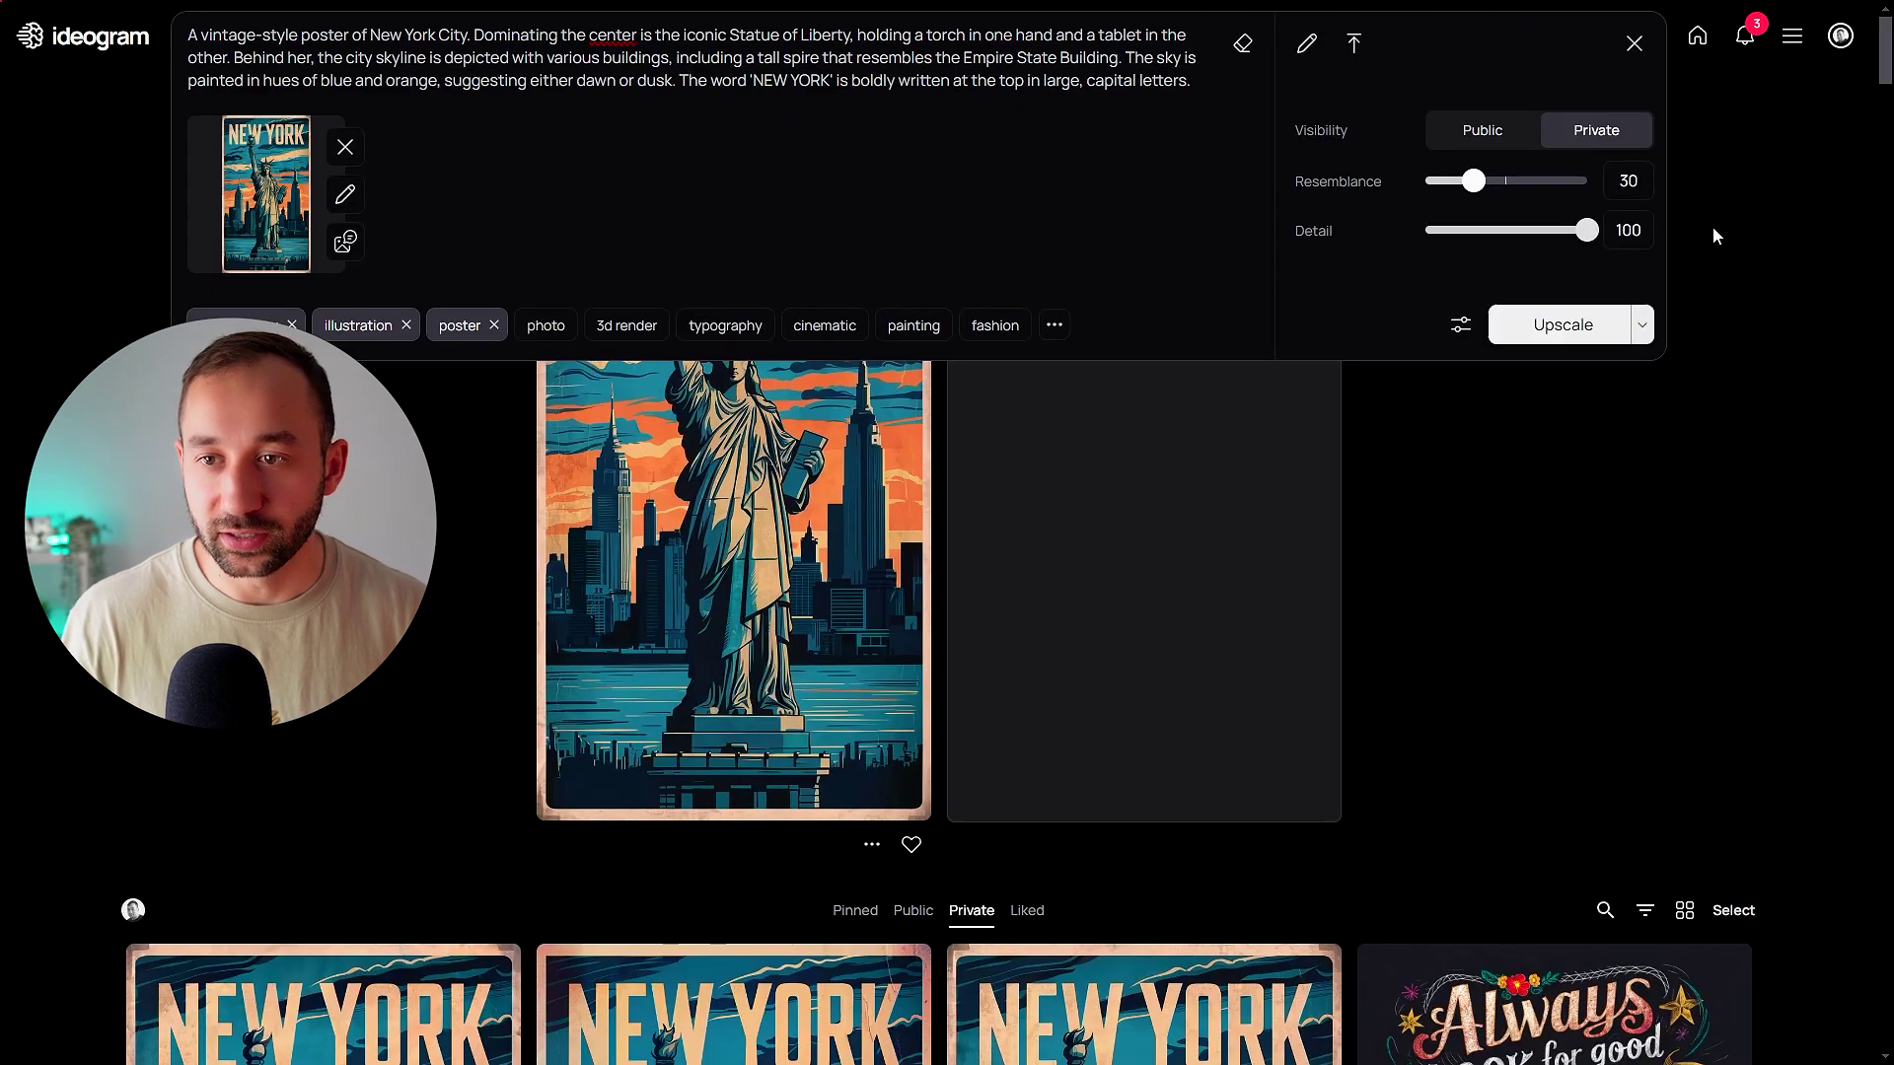
pyautogui.click(1563, 325)
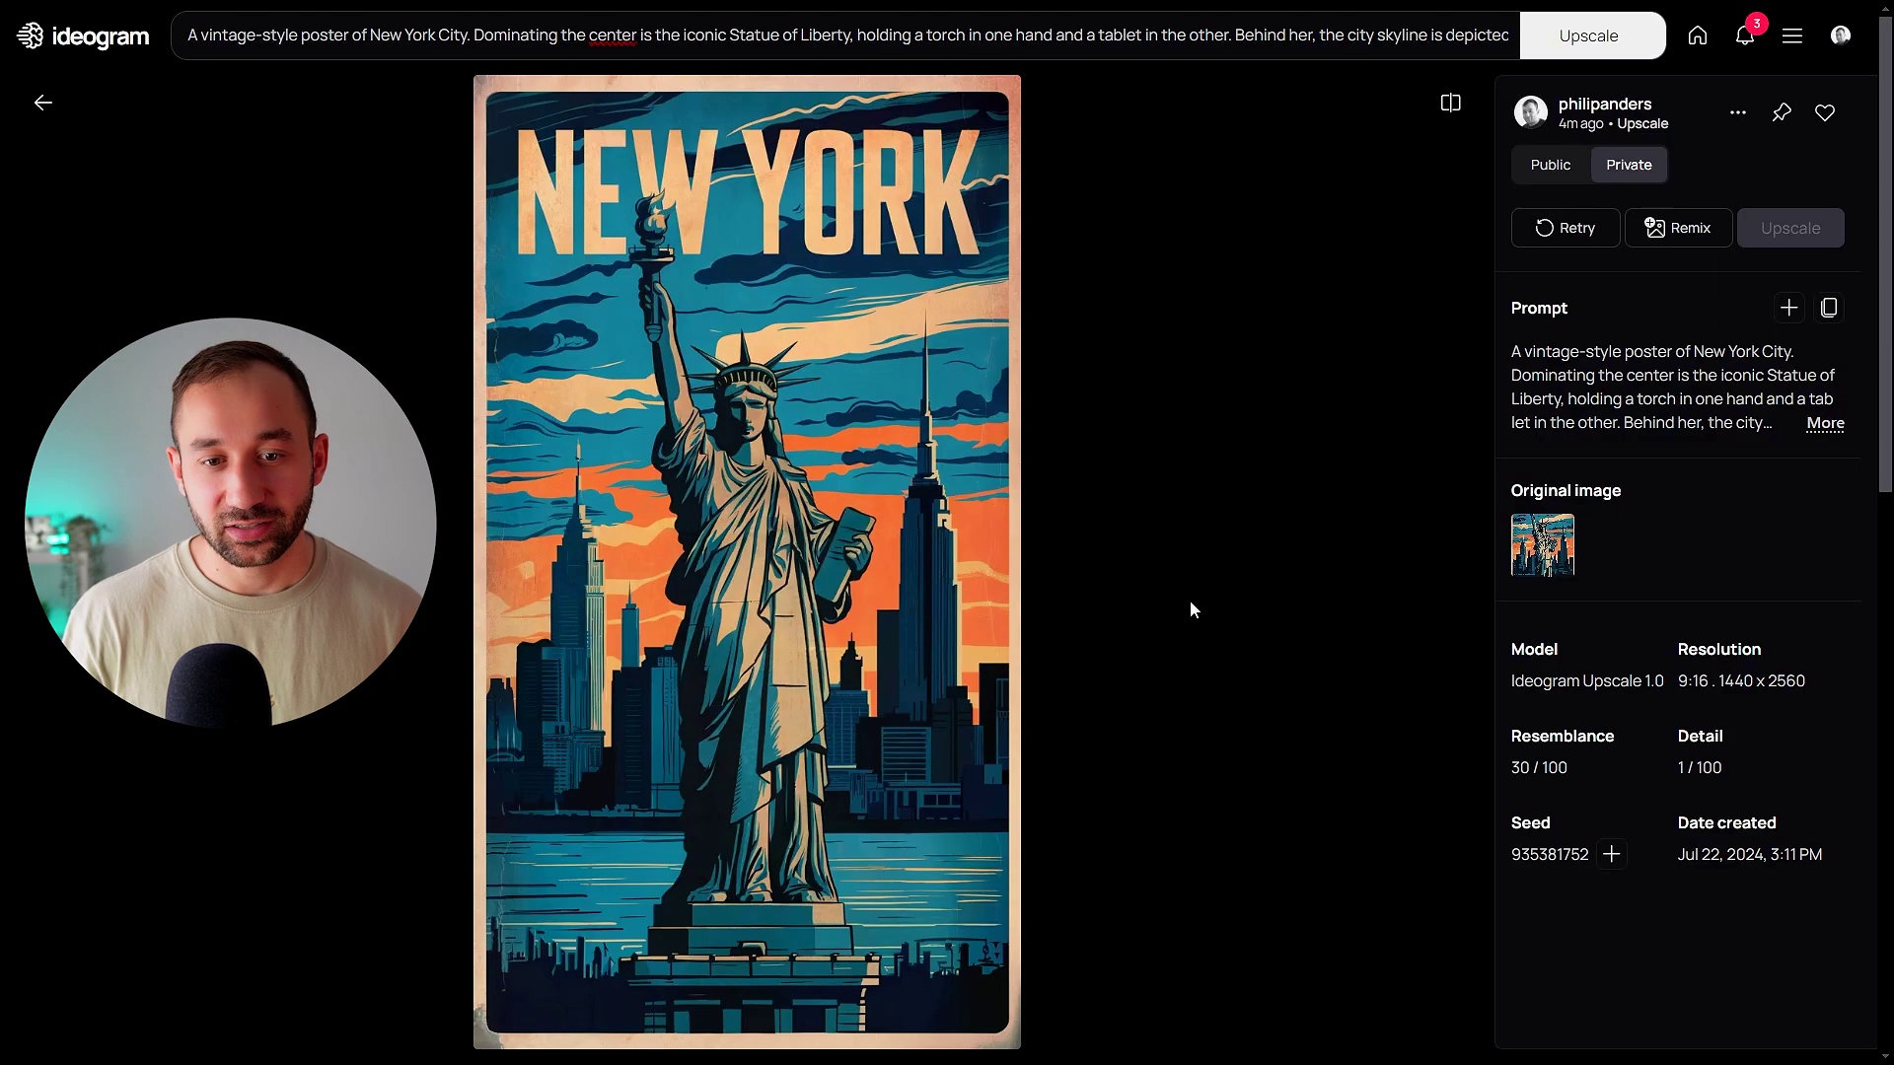
# Compare the Resemblance 30, Detail 1 upscale against the original, then return to the gallery
pyautogui.click(1450, 110)
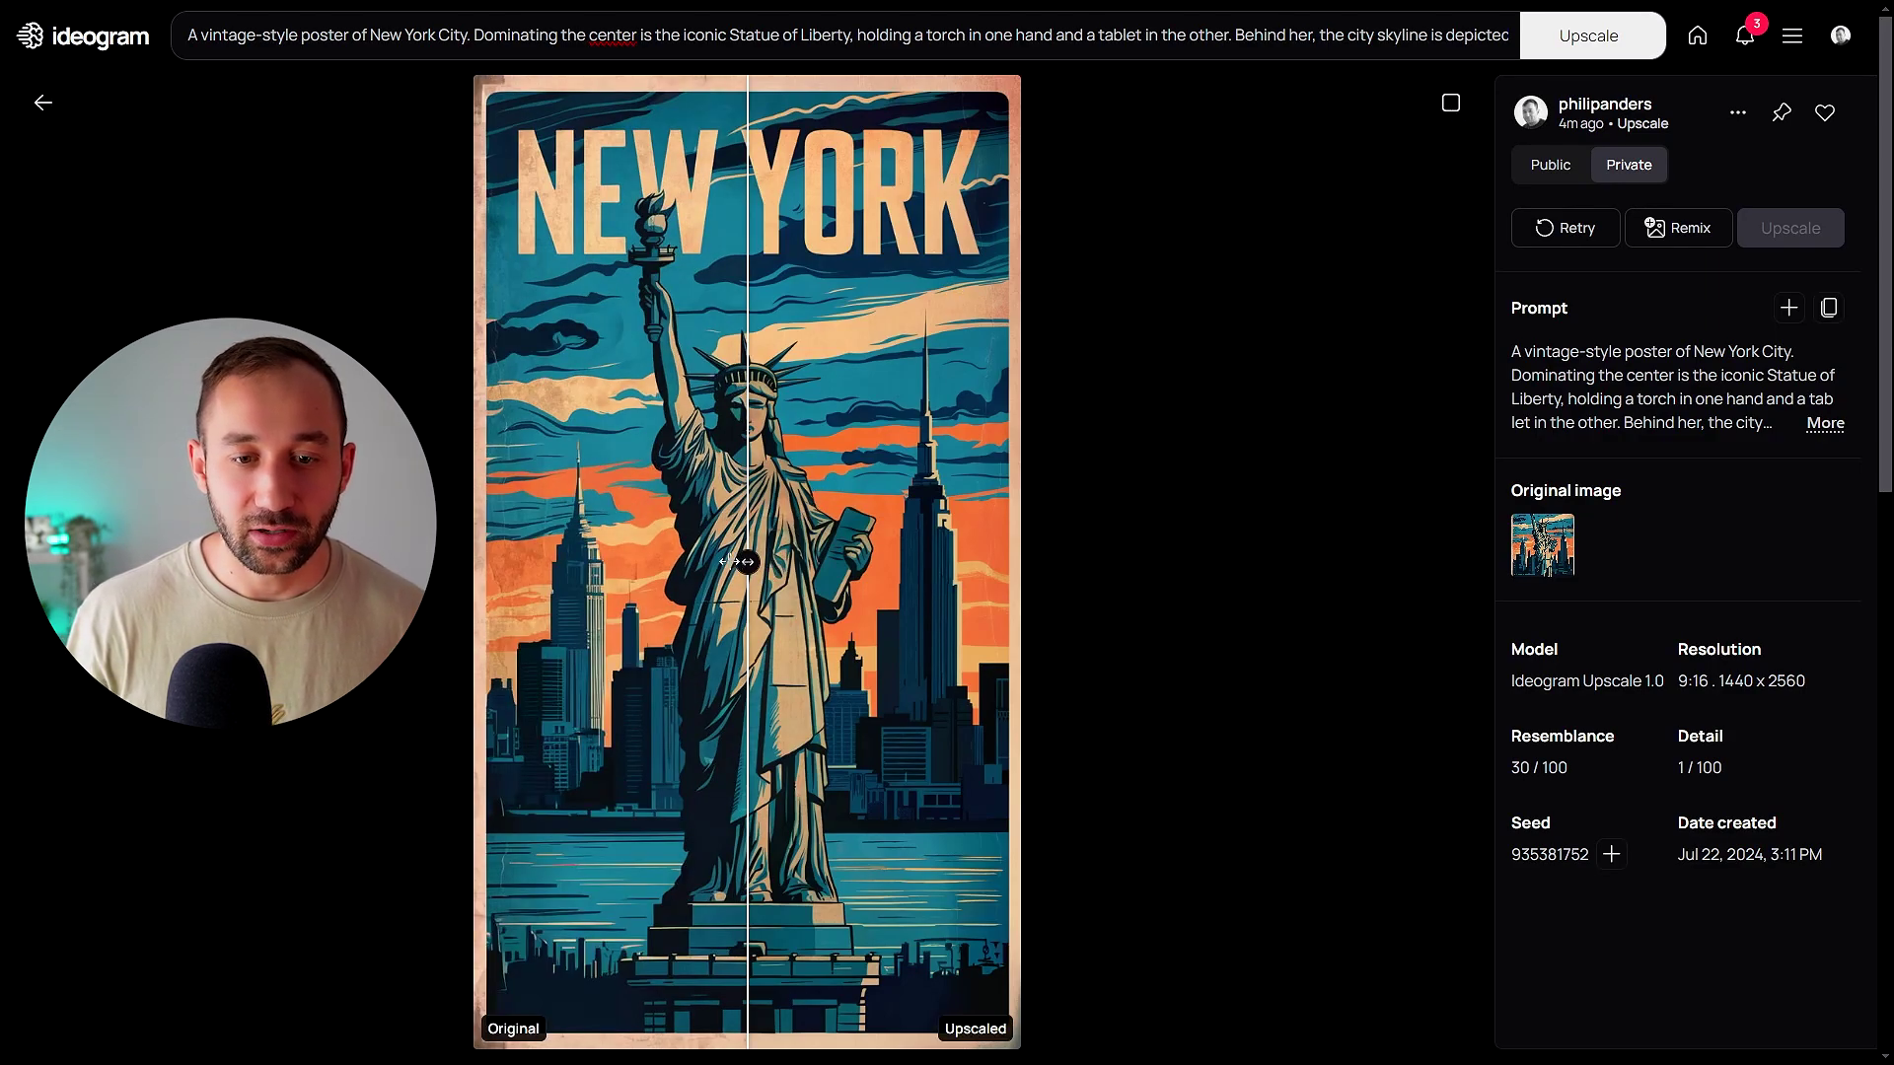
pyautogui.moveTo(728, 562); pyautogui.dragTo(1000, 549)
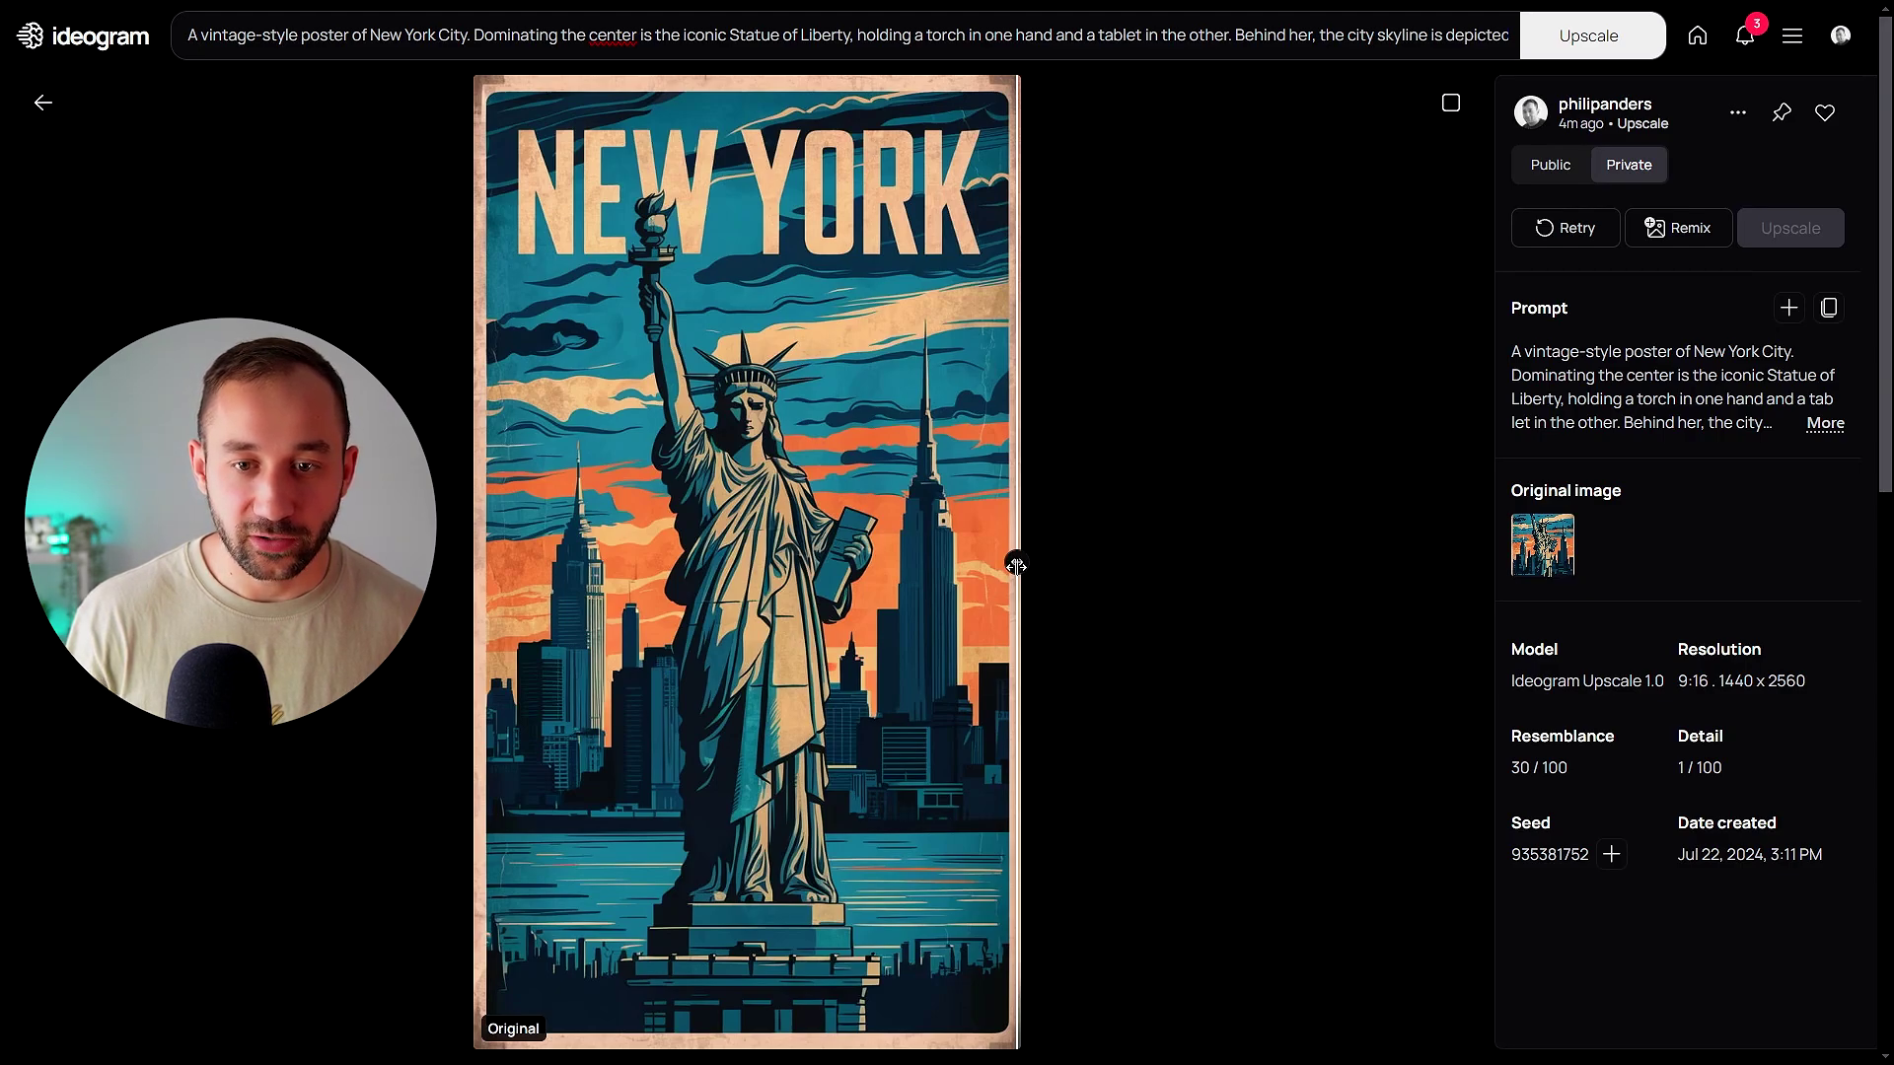
pyautogui.moveTo(1016, 565); pyautogui.dragTo(473, 561)
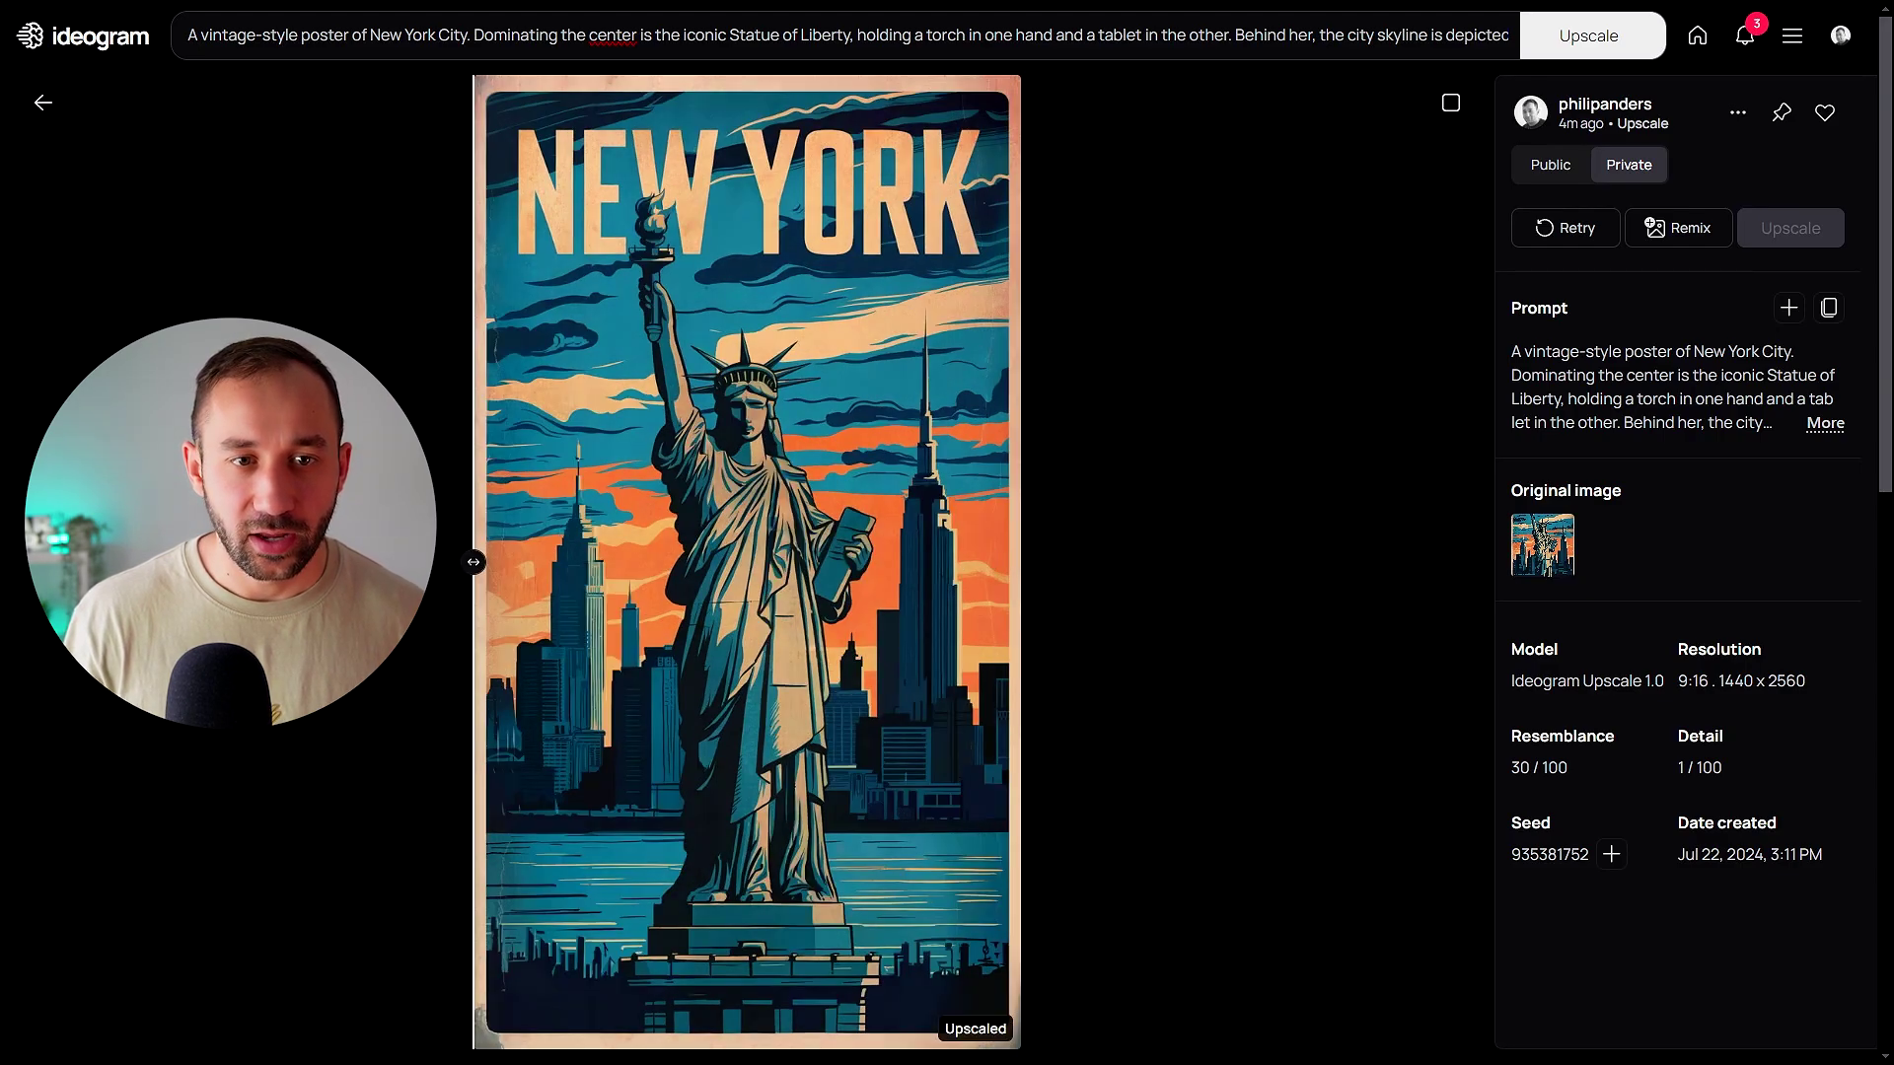
pyautogui.moveTo(474, 561)
pyautogui.mouseDown()
pyautogui.moveTo(1057, 507)
pyautogui.moveTo(478, 559)
pyautogui.mouseUp()
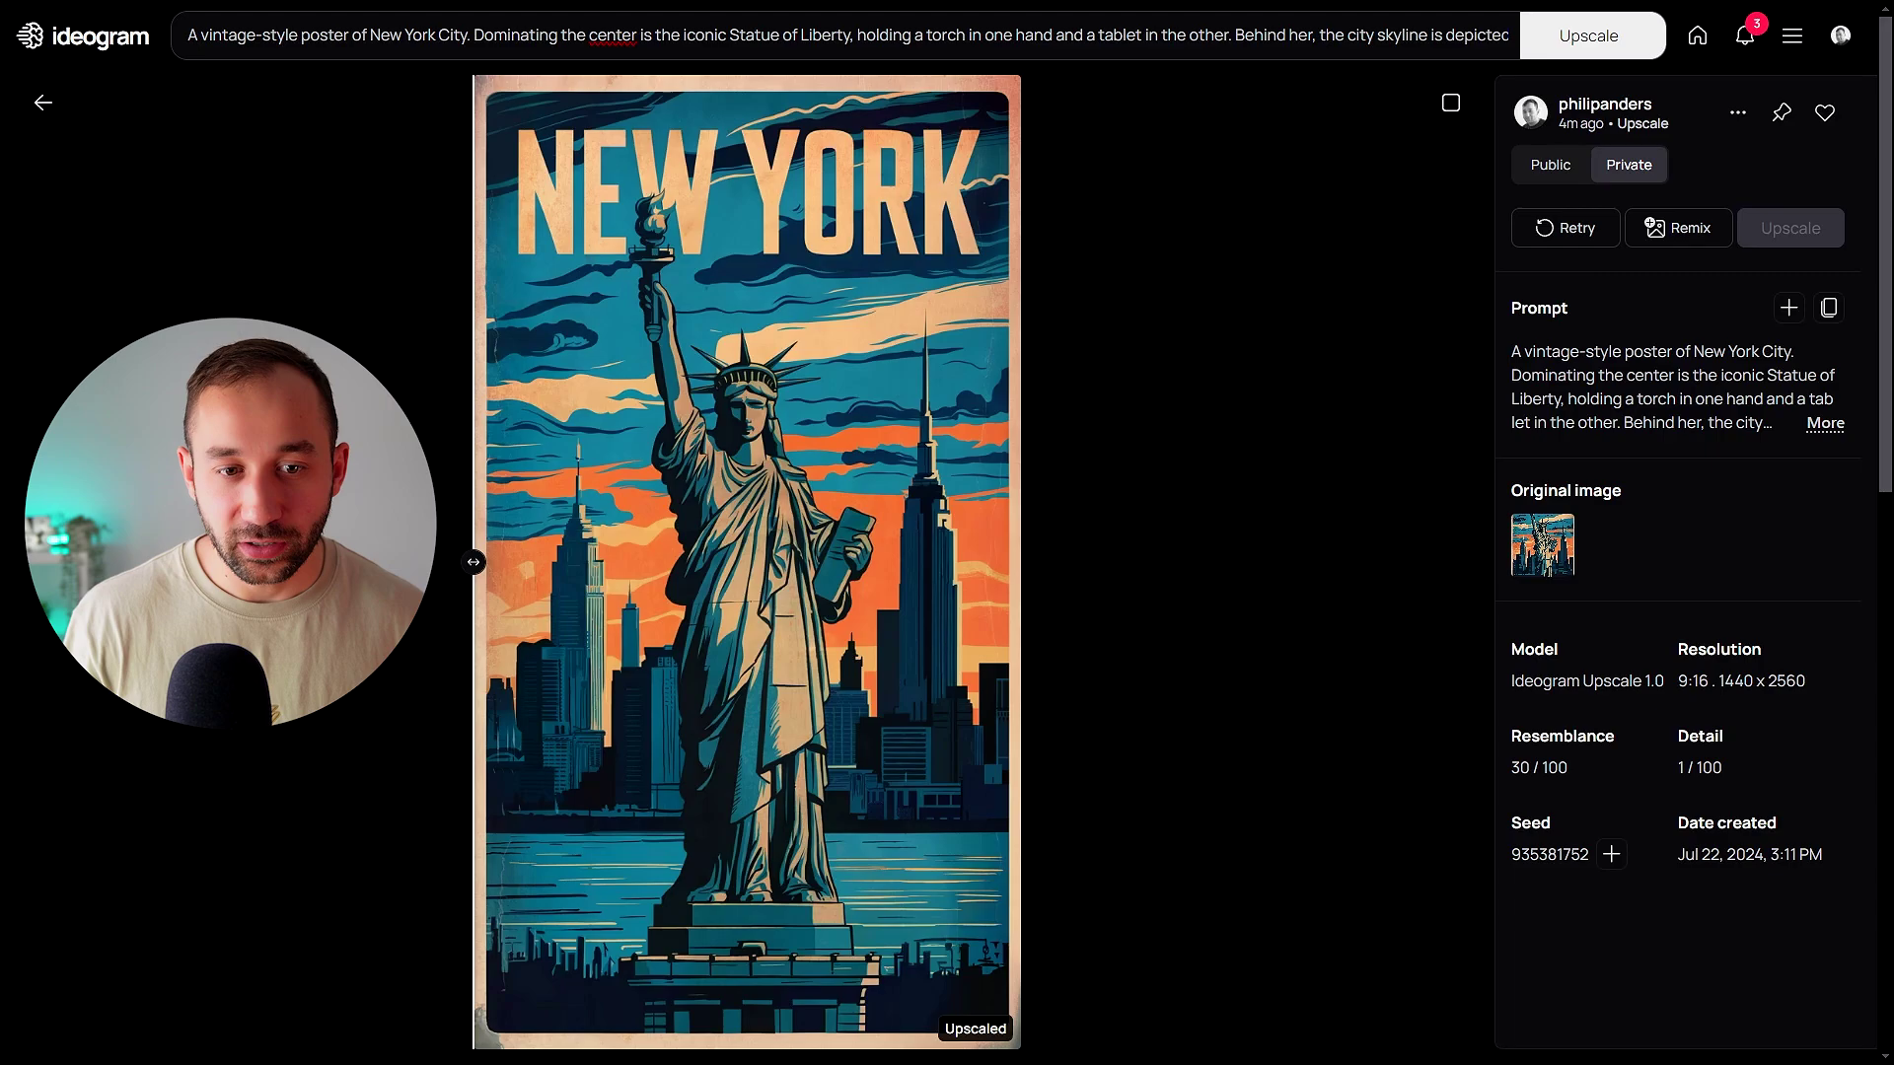
pyautogui.moveTo(473, 562)
pyautogui.mouseDown()
pyautogui.moveTo(1425, 549)
pyautogui.moveTo(473, 562)
pyautogui.mouseUp()
pyautogui.moveTo(859, 493); pyautogui.dragTo(1020, 560)
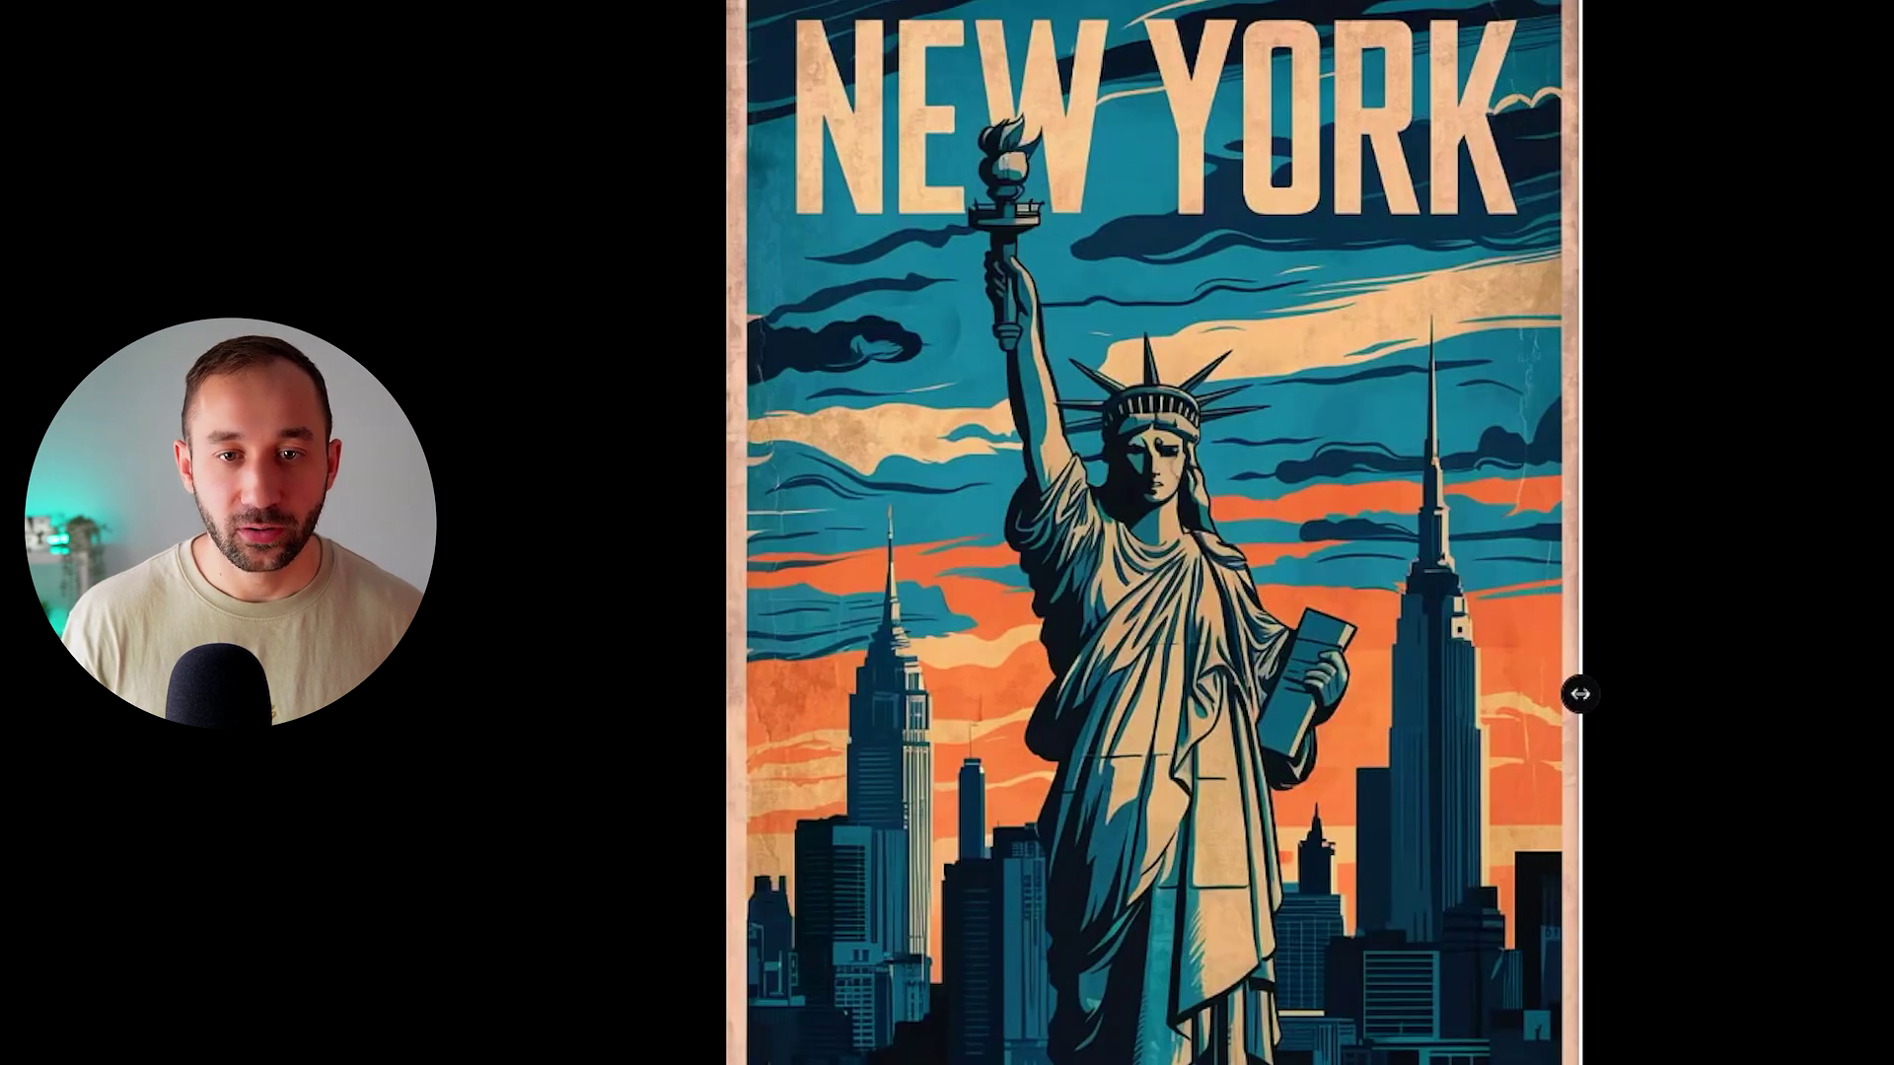
pyautogui.moveTo(1579, 693); pyautogui.dragTo(1138, 693)
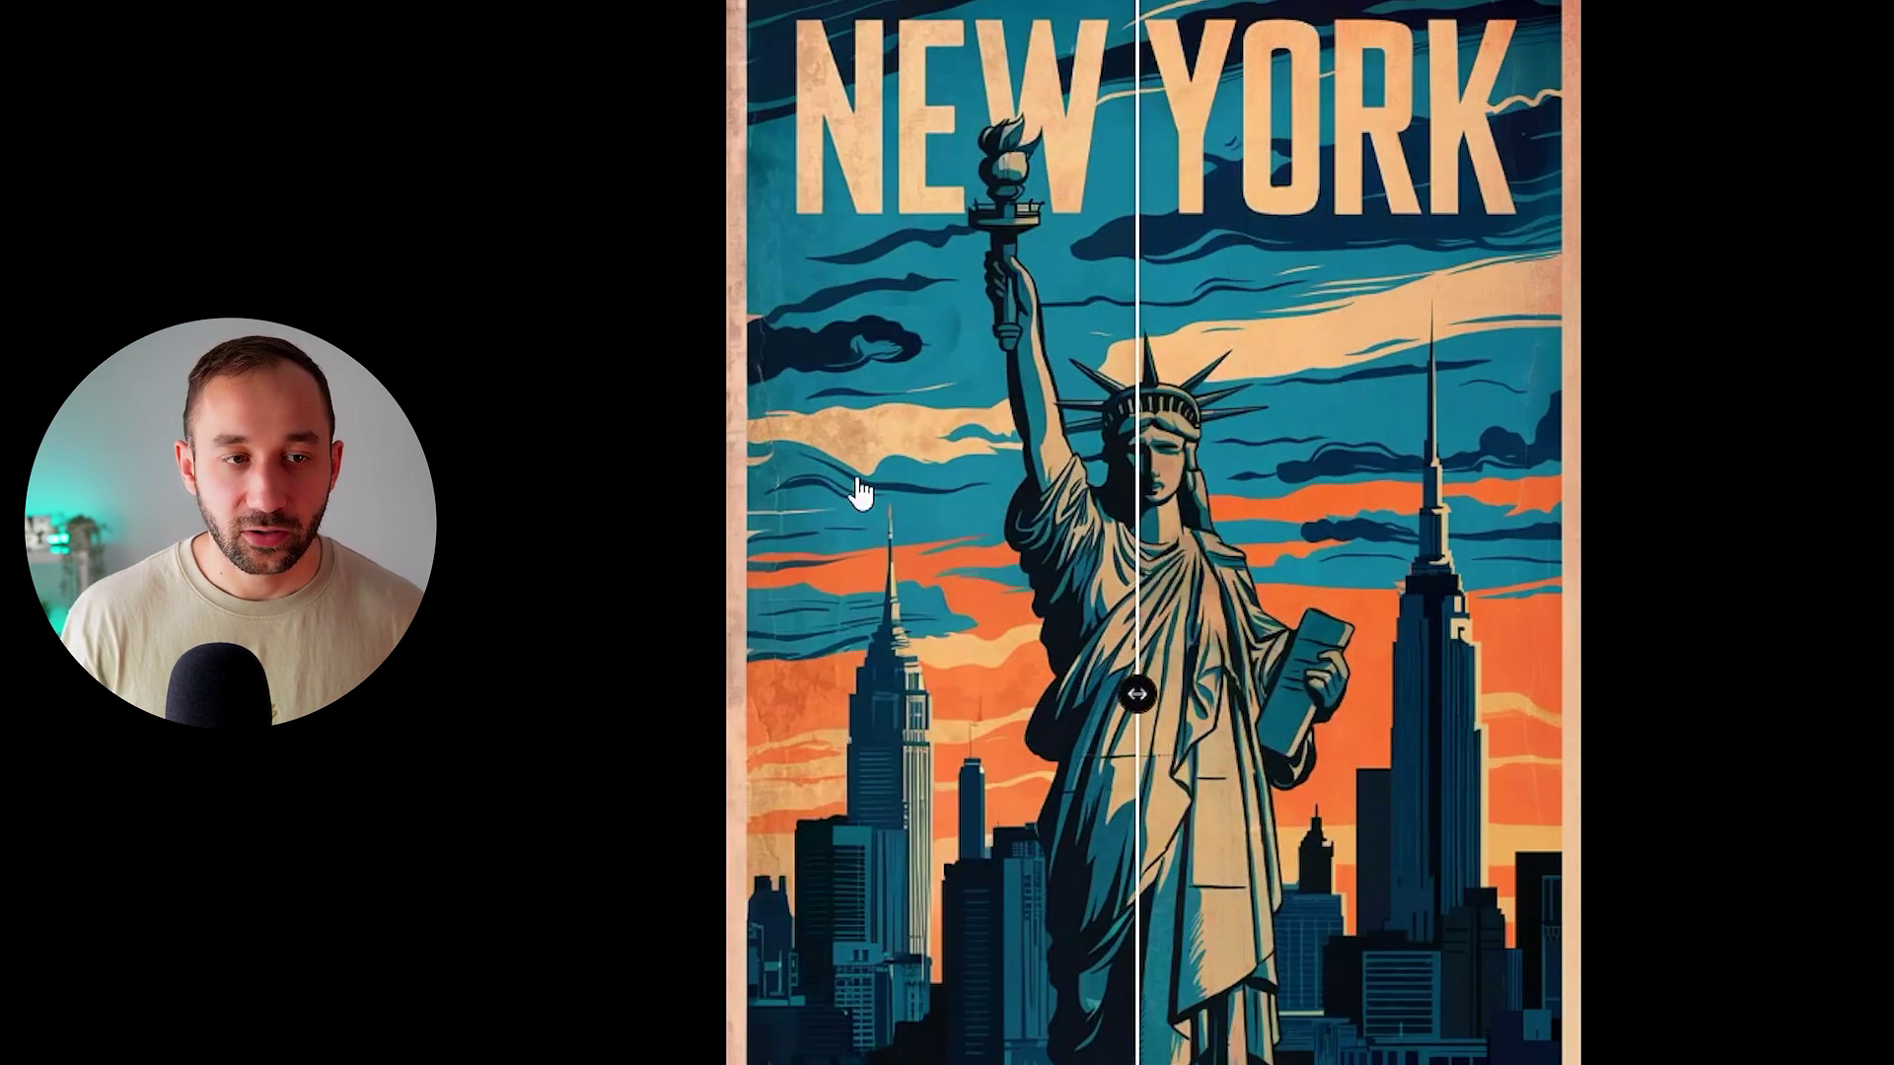
pyautogui.click(60, 10)
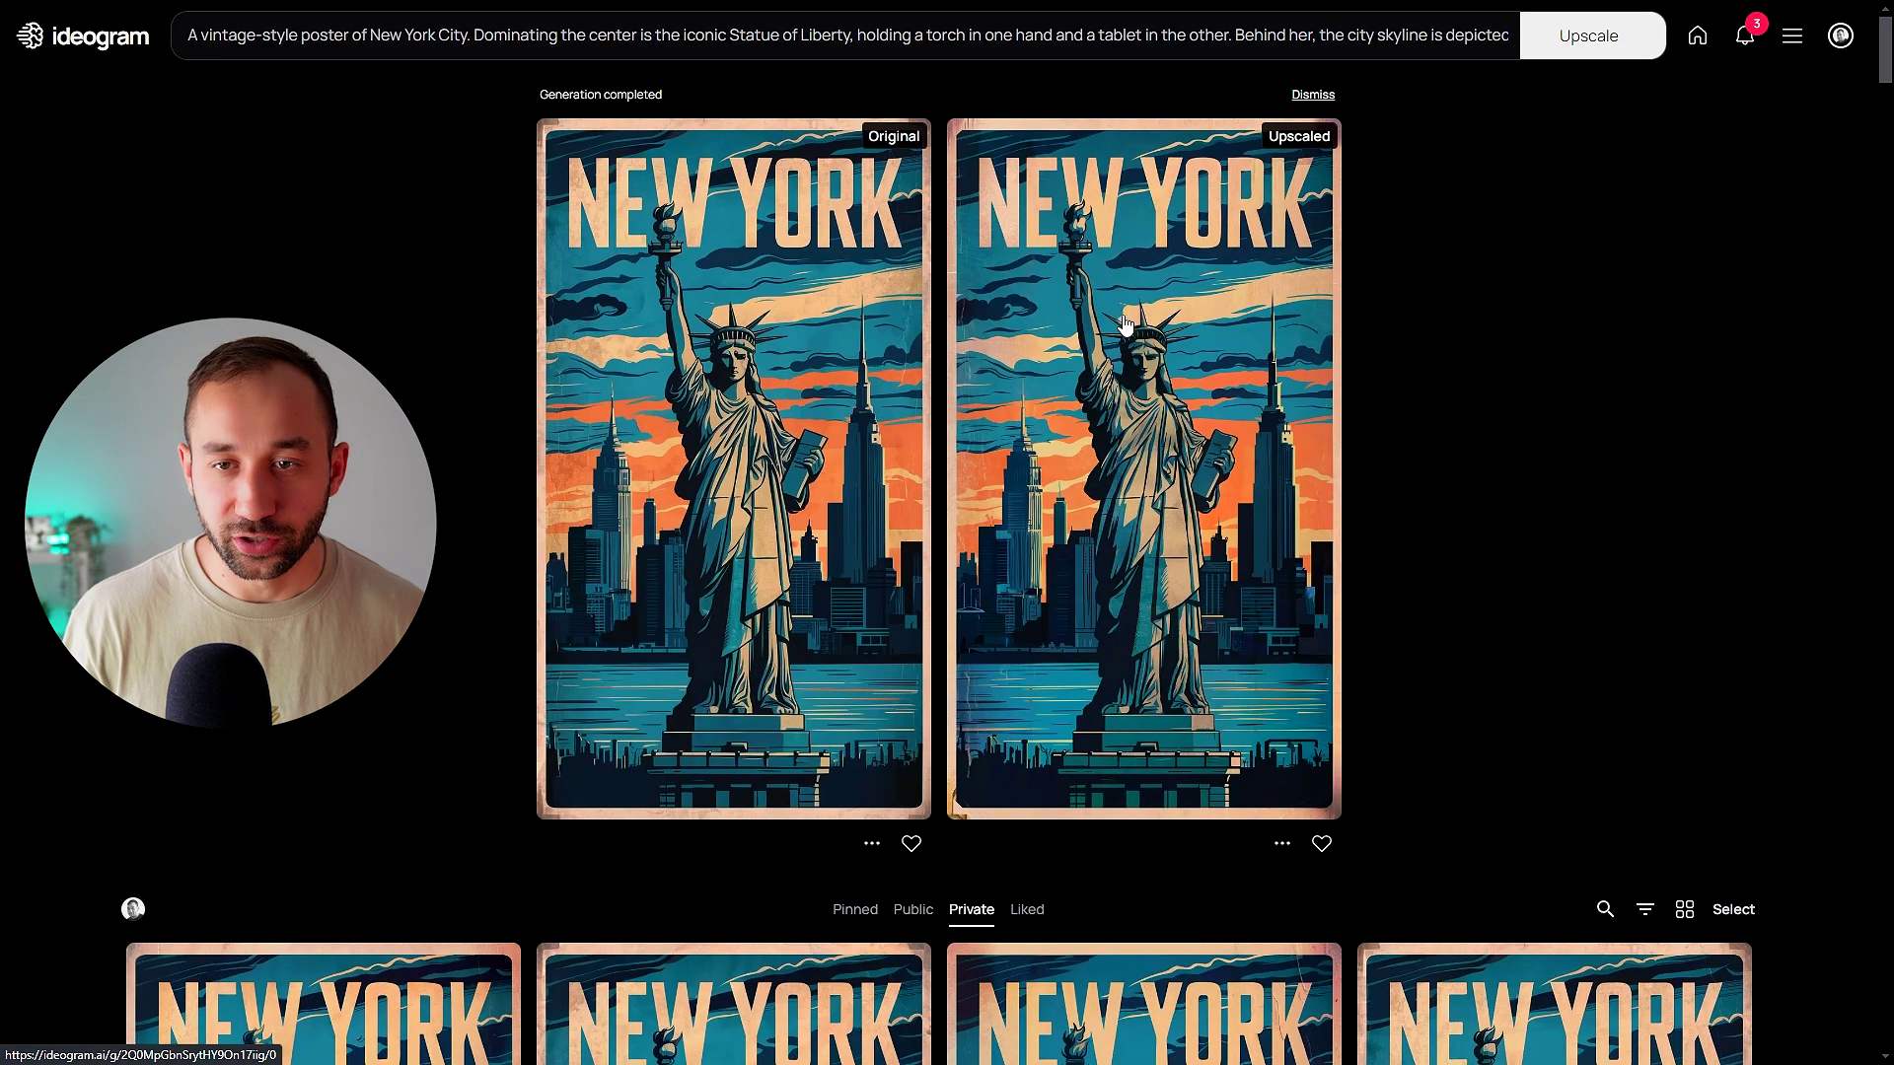
# Open the Resemblance 30, Detail 100 upscale and compare it with the original in Split view
pyautogui.click(1128, 323)
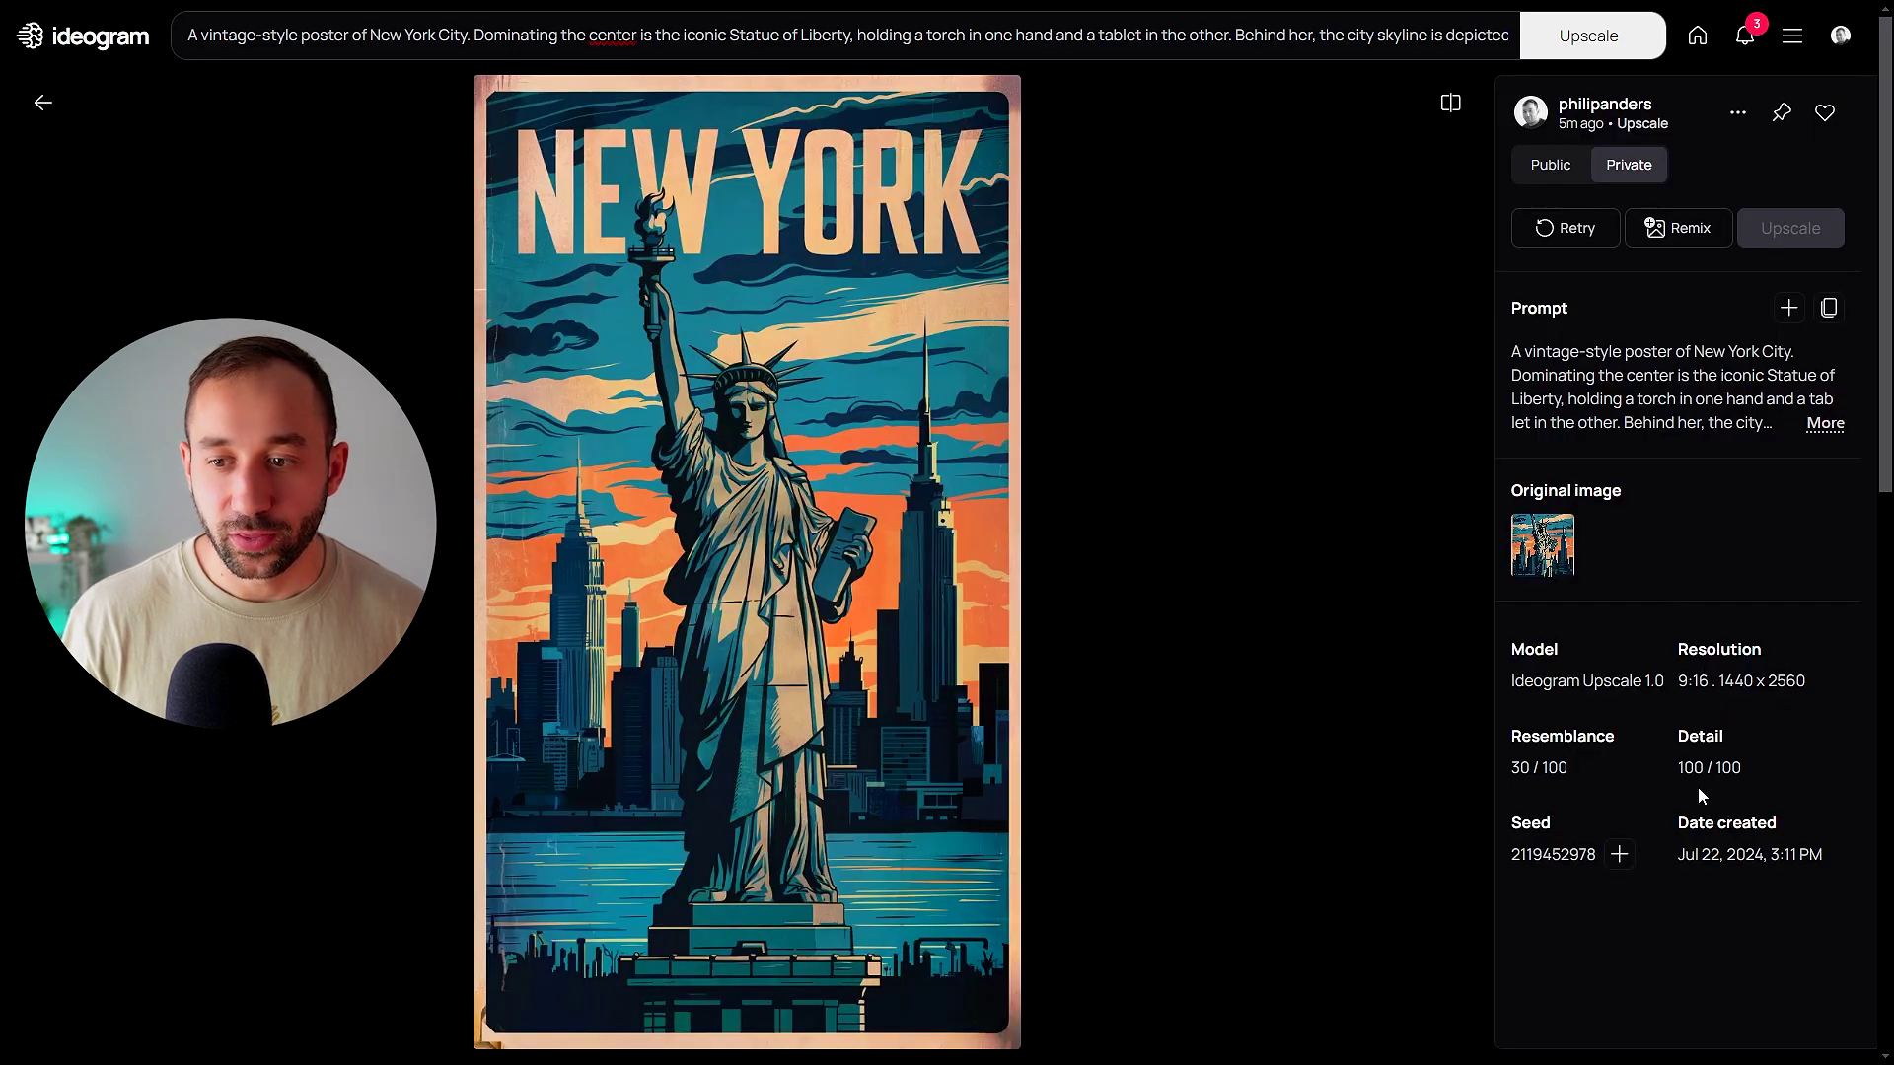
pyautogui.click(1450, 103)
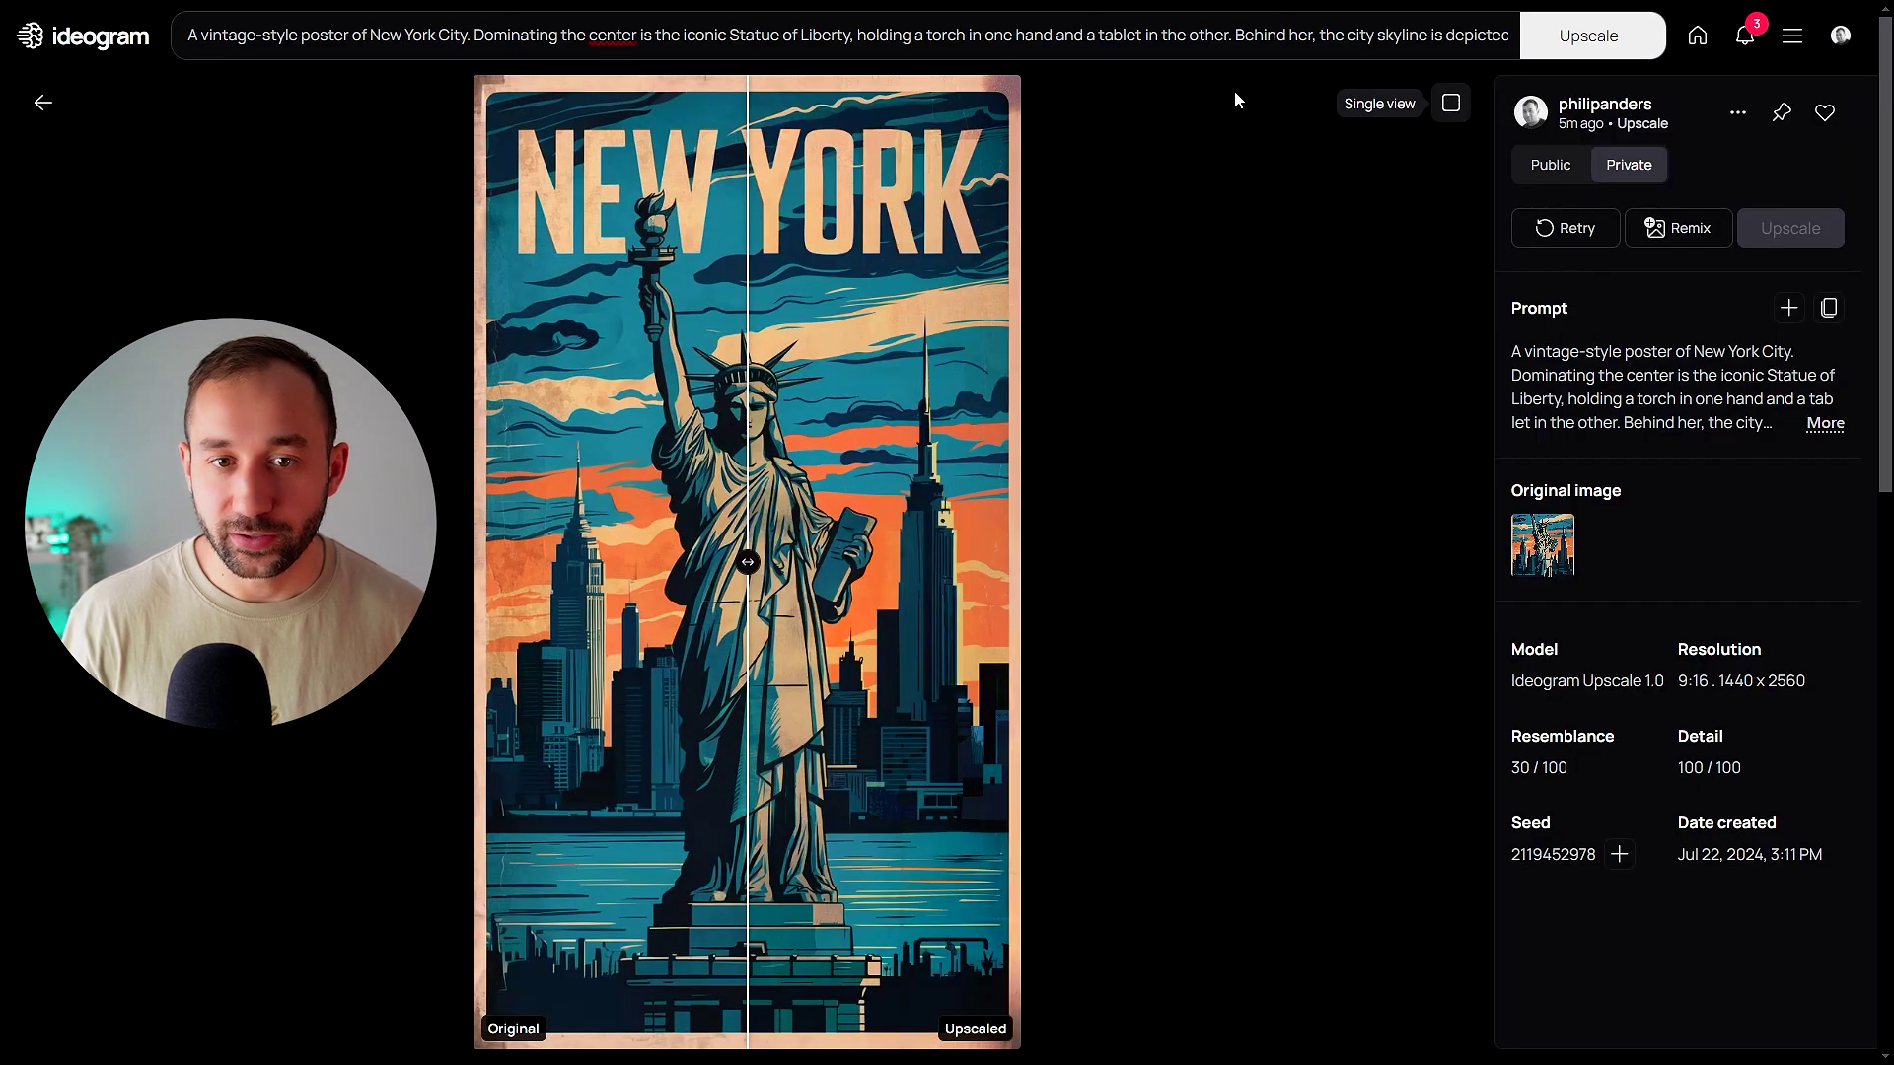
pyautogui.moveTo(750, 561); pyautogui.dragTo(1889, 624)
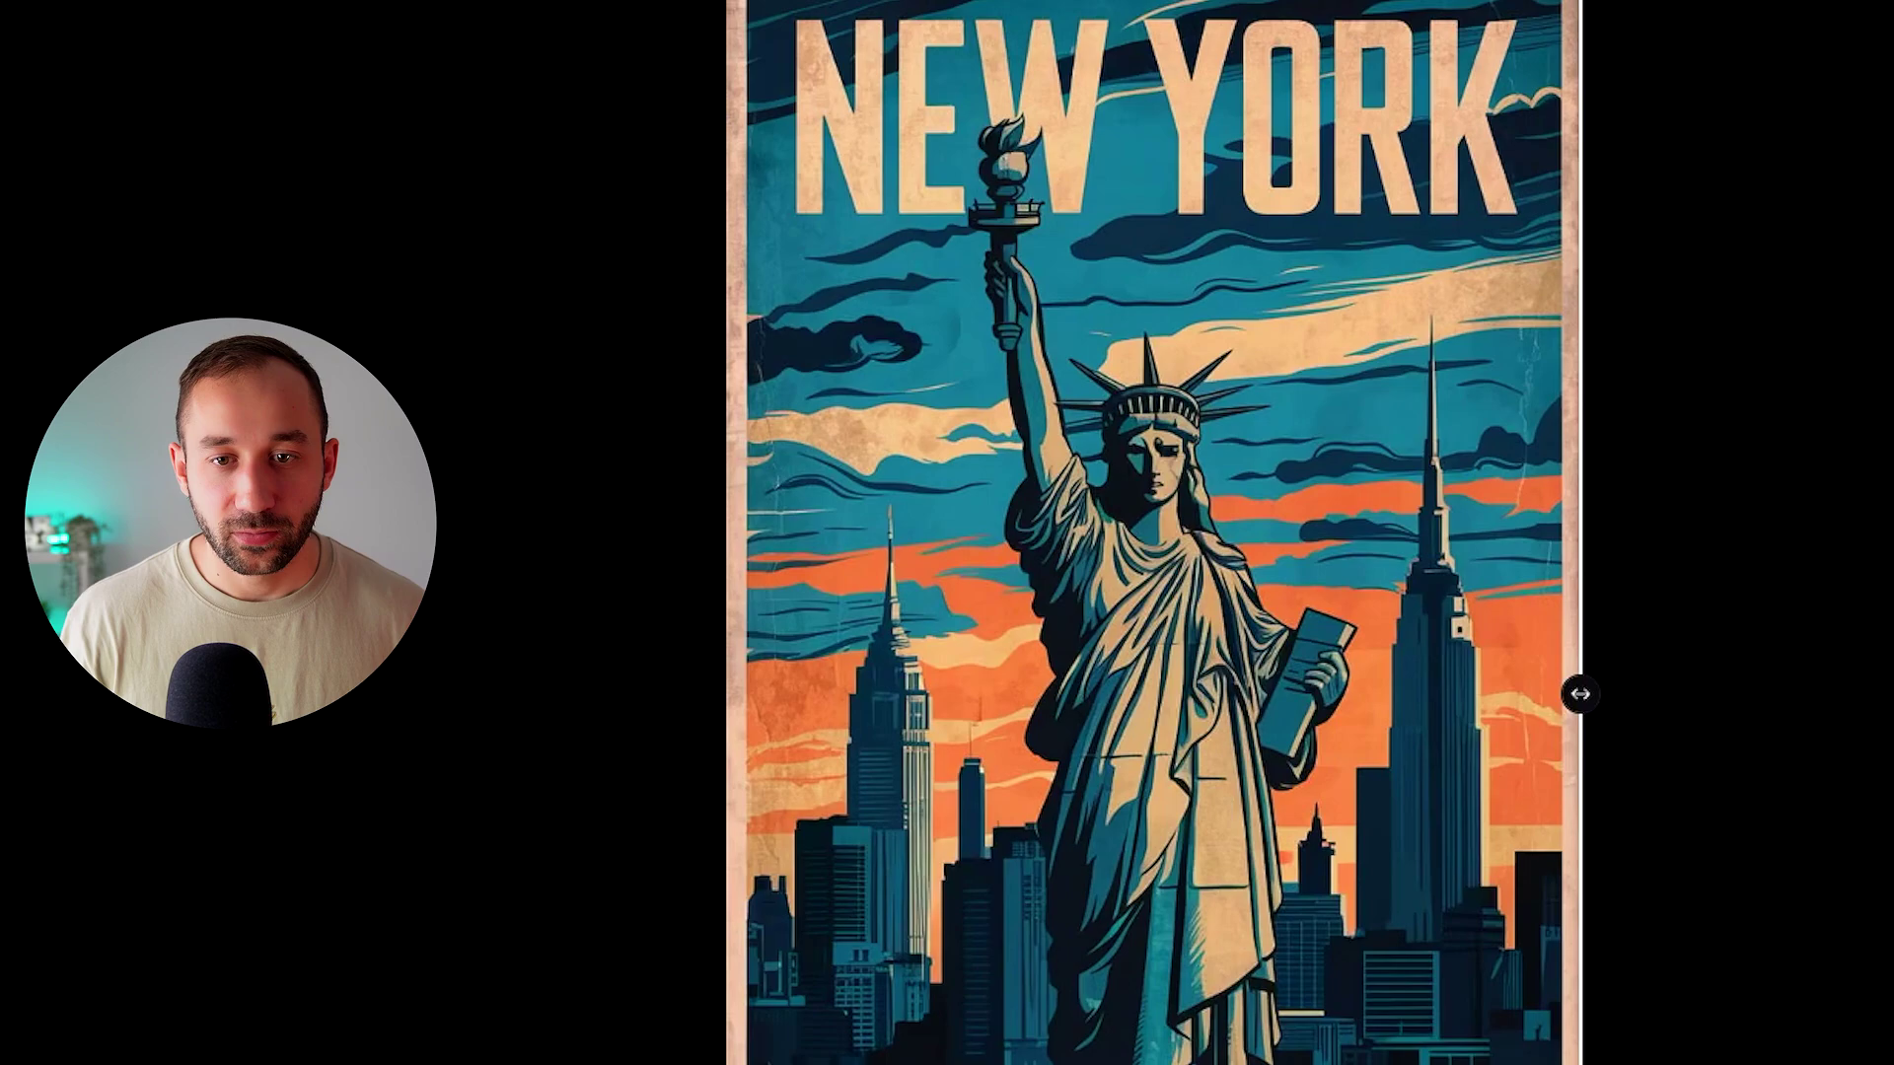
pyautogui.moveTo(1021, 561); pyautogui.dragTo(473, 561)
pyautogui.moveTo(727, 694); pyautogui.dragTo(1335, 672)
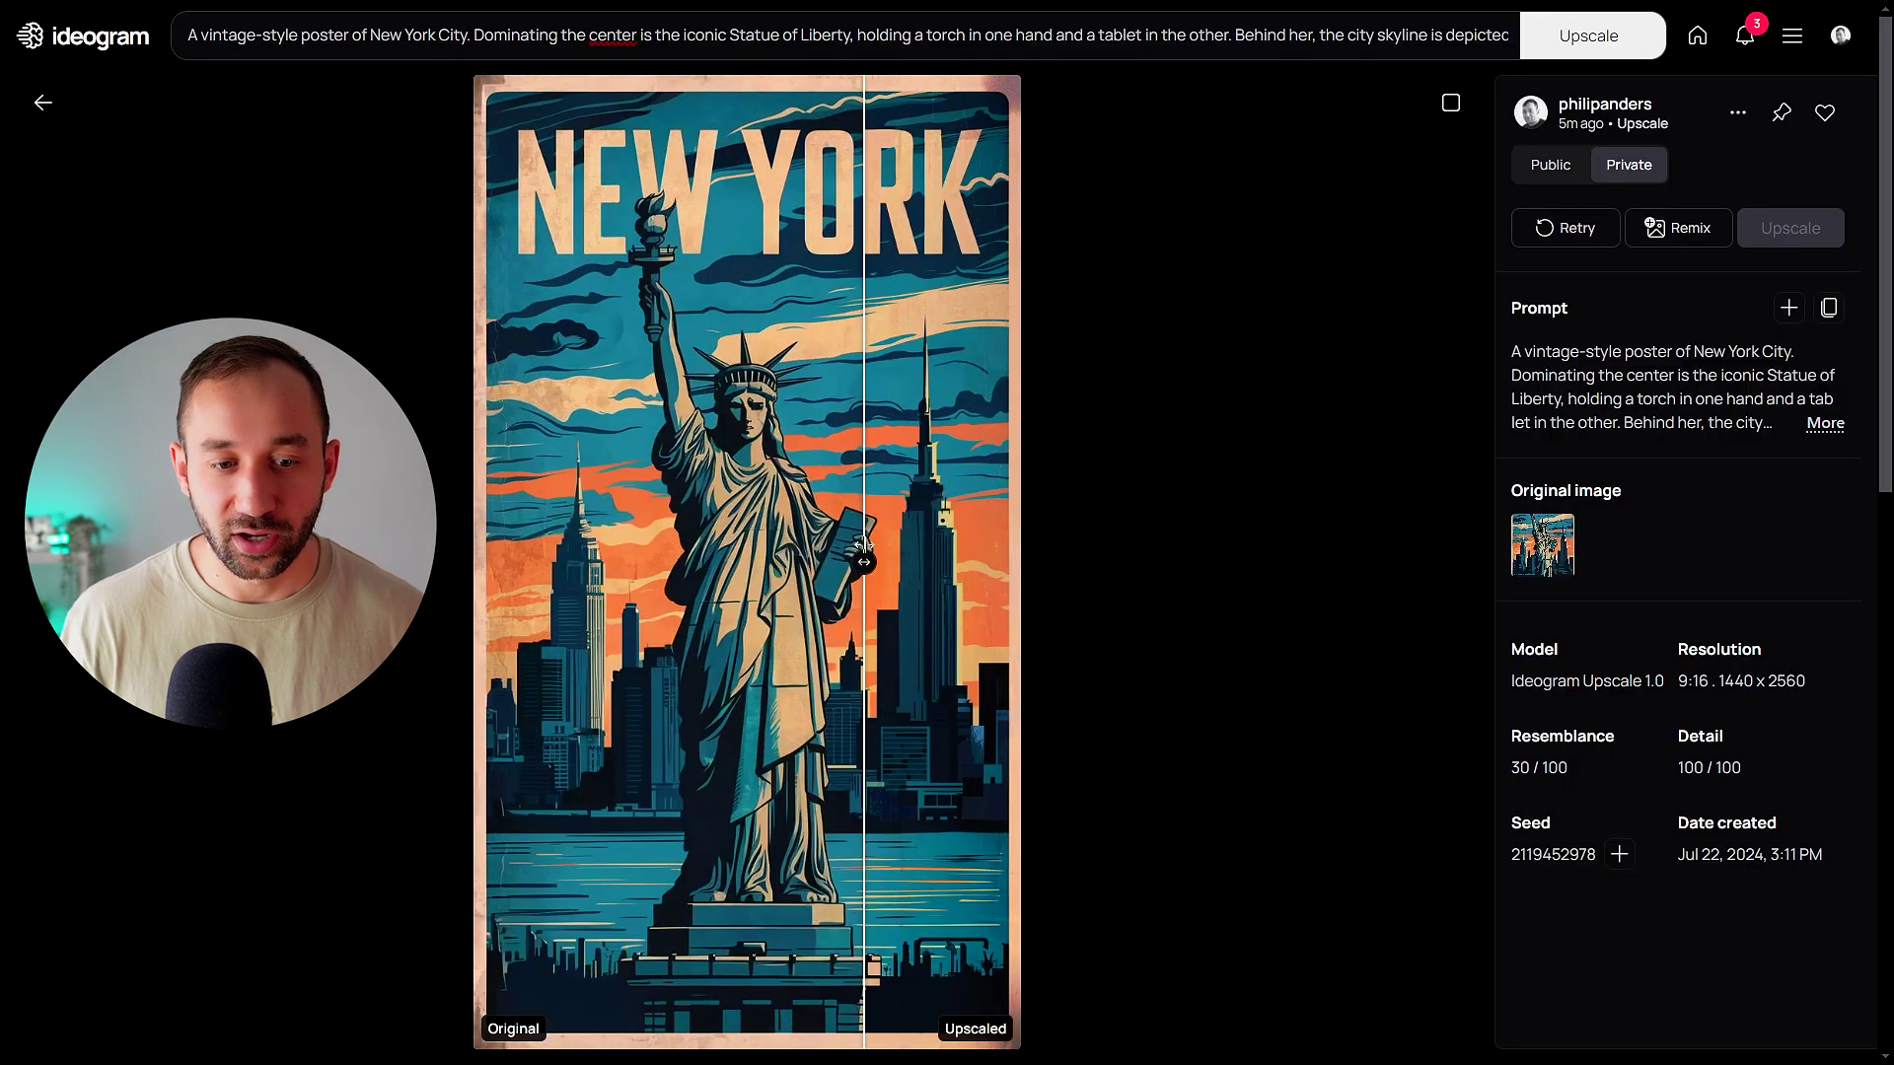
pyautogui.moveTo(864, 544); pyautogui.dragTo(738, 498)
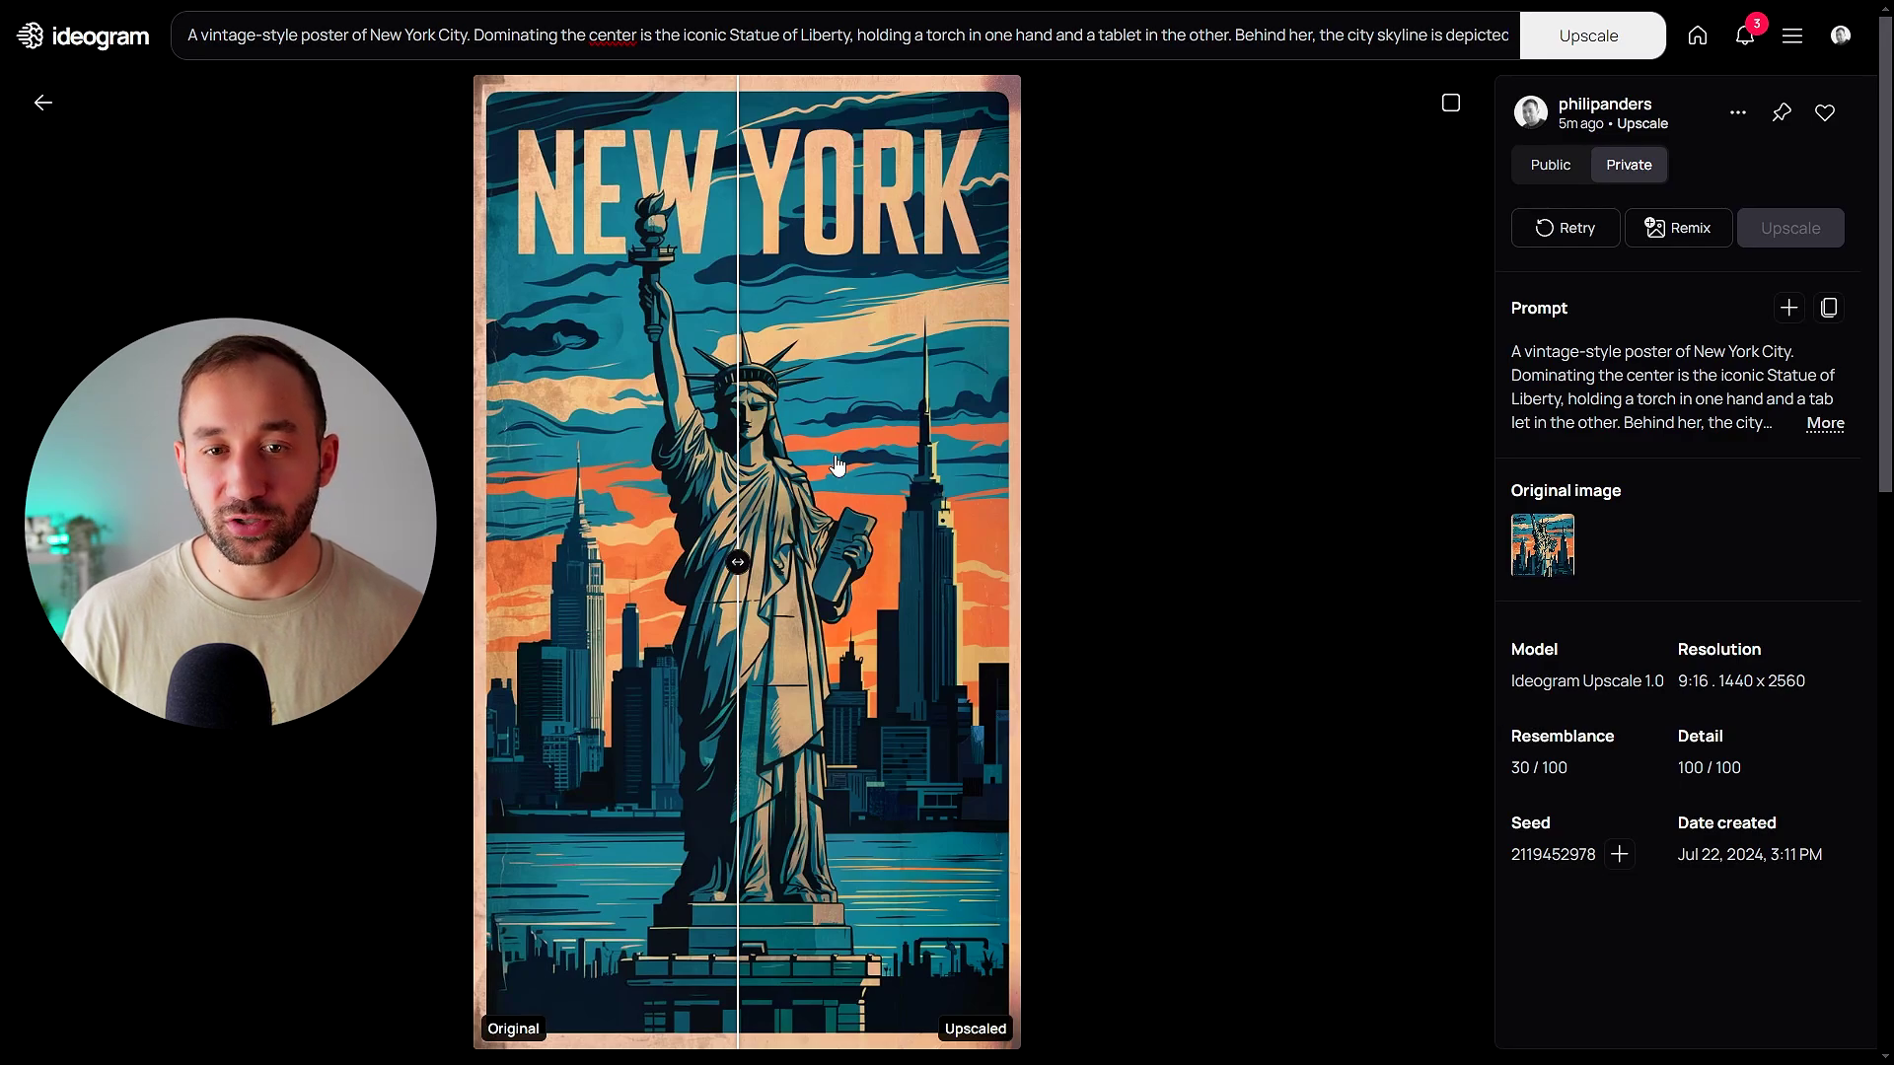
pyautogui.moveTo(738, 562)
pyautogui.mouseDown()
pyautogui.moveTo(784, 563)
pyautogui.moveTo(682, 561)
pyautogui.moveTo(789, 562)
pyautogui.moveTo(747, 562)
pyautogui.mouseUp()
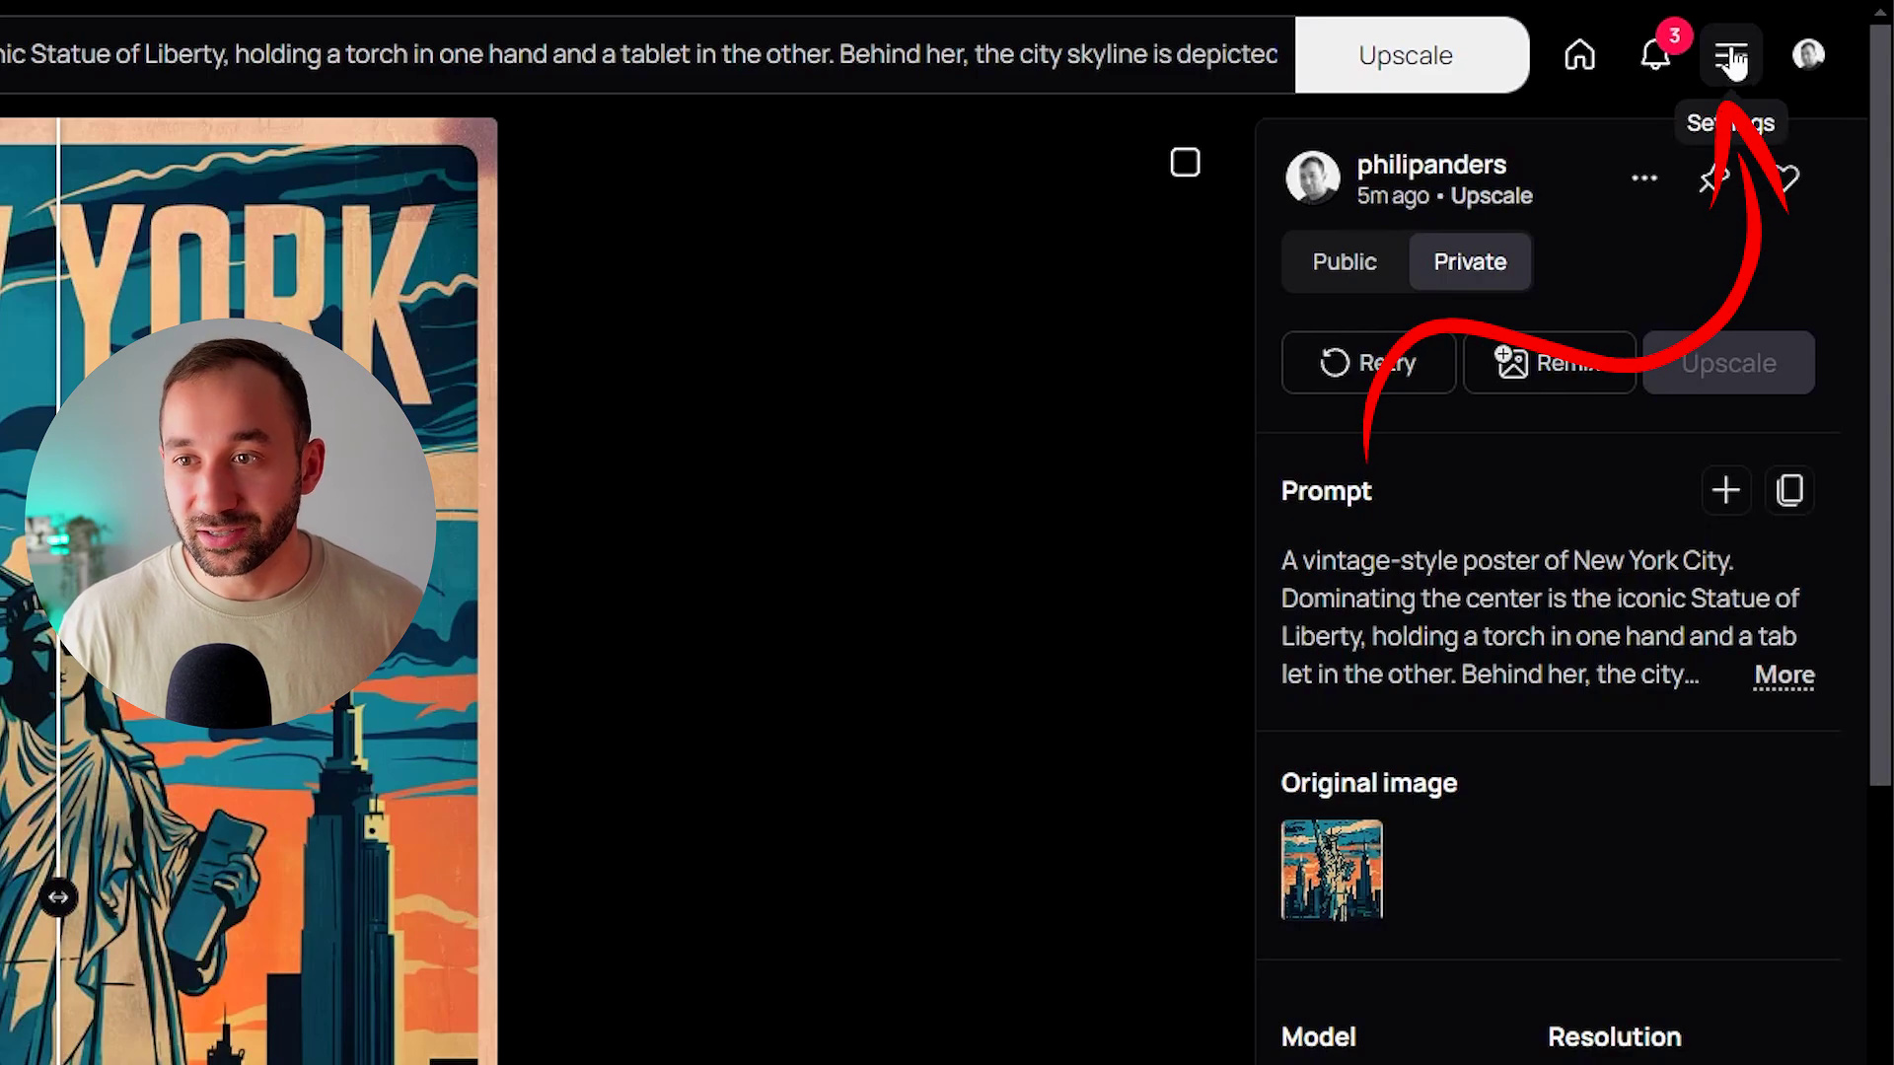
# Go through Help & documentation to the Ideogram Features Upscale docs page
pyautogui.click(1738, 63)
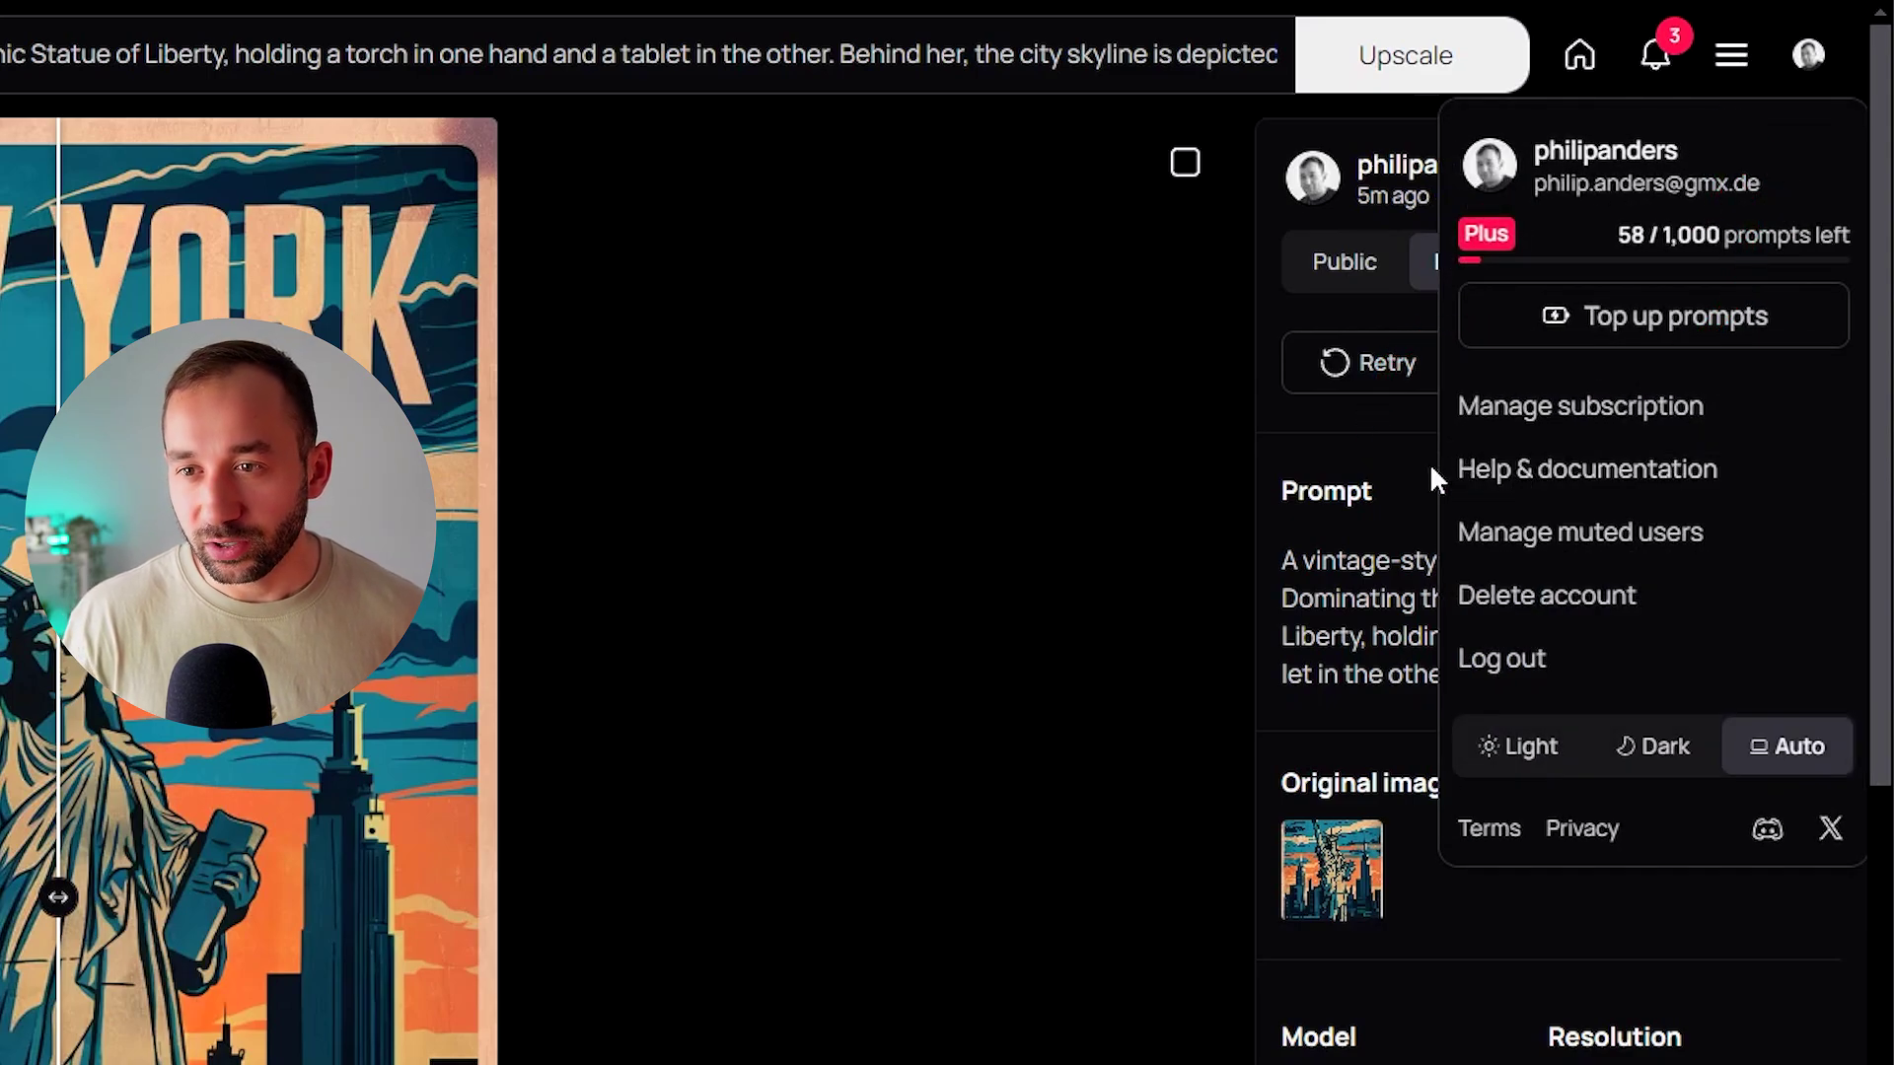
pyautogui.click(1661, 477)
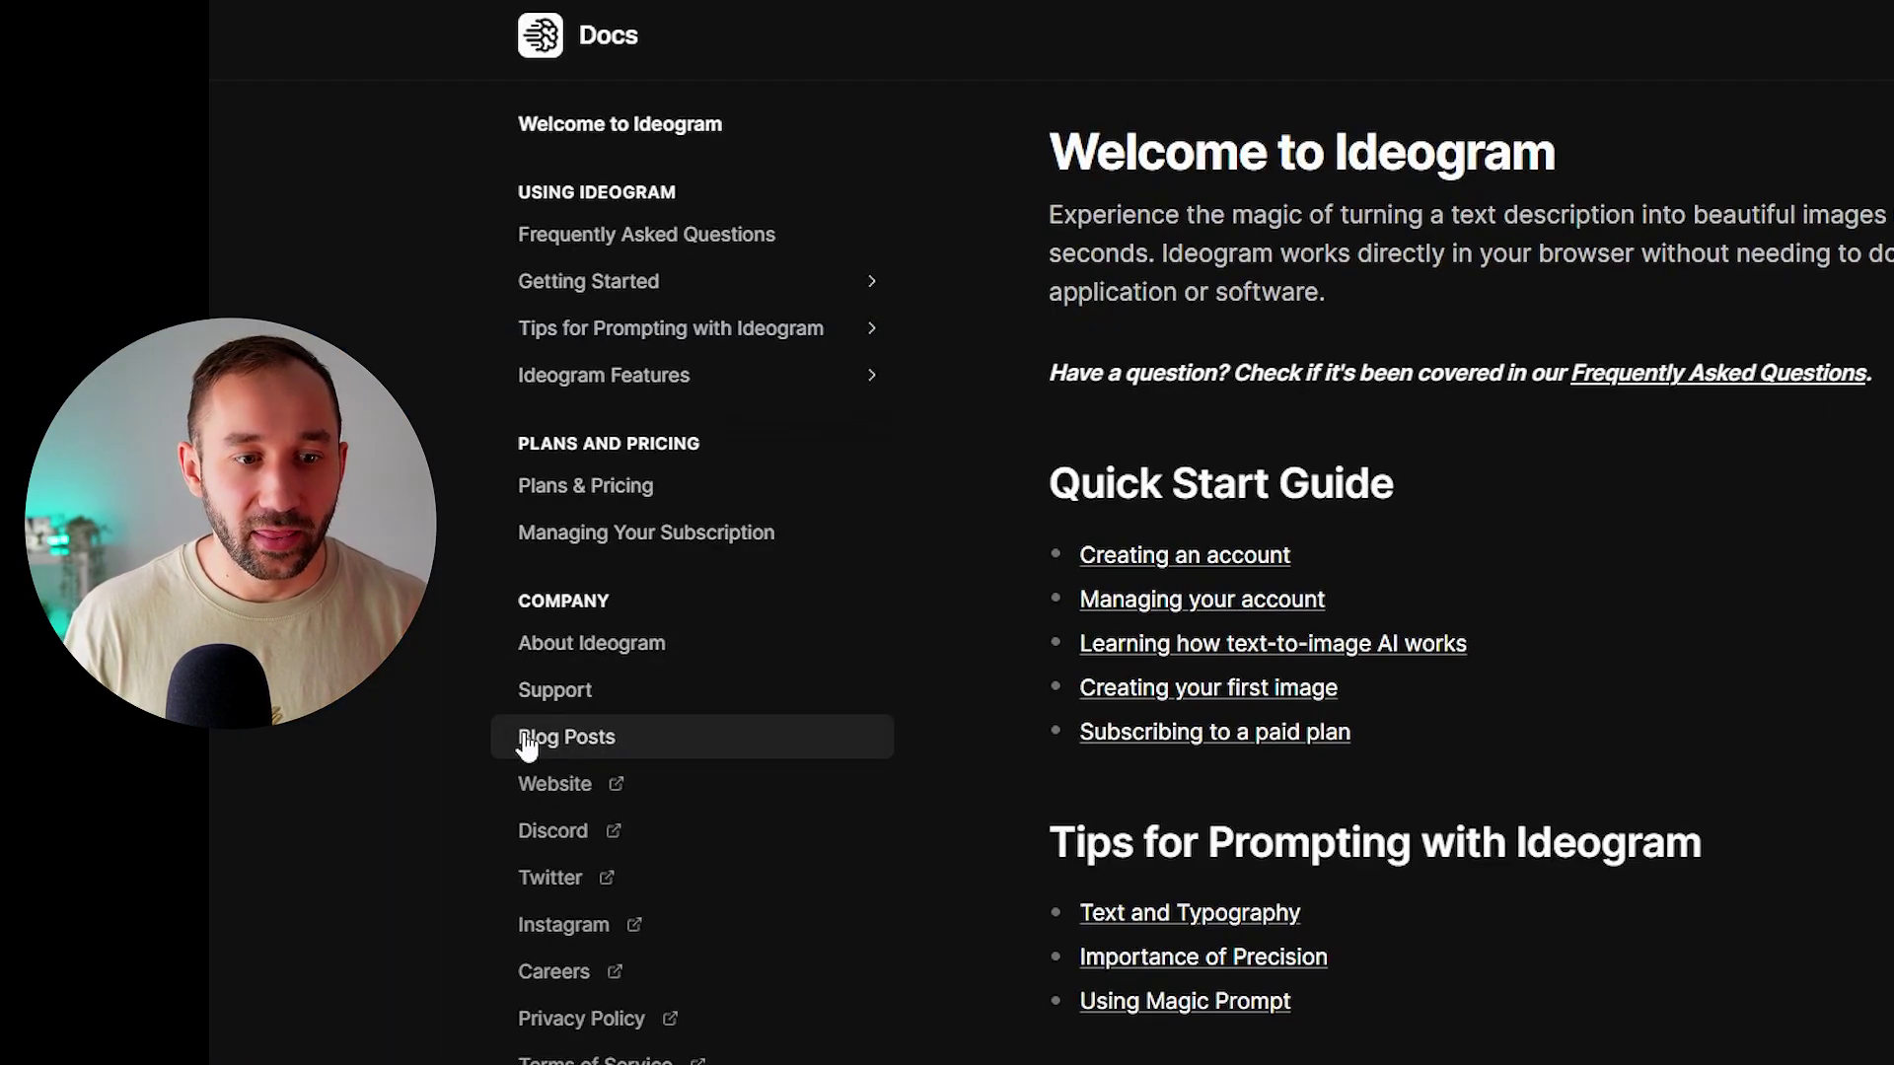
pyautogui.scroll(-3, 1421, 859)
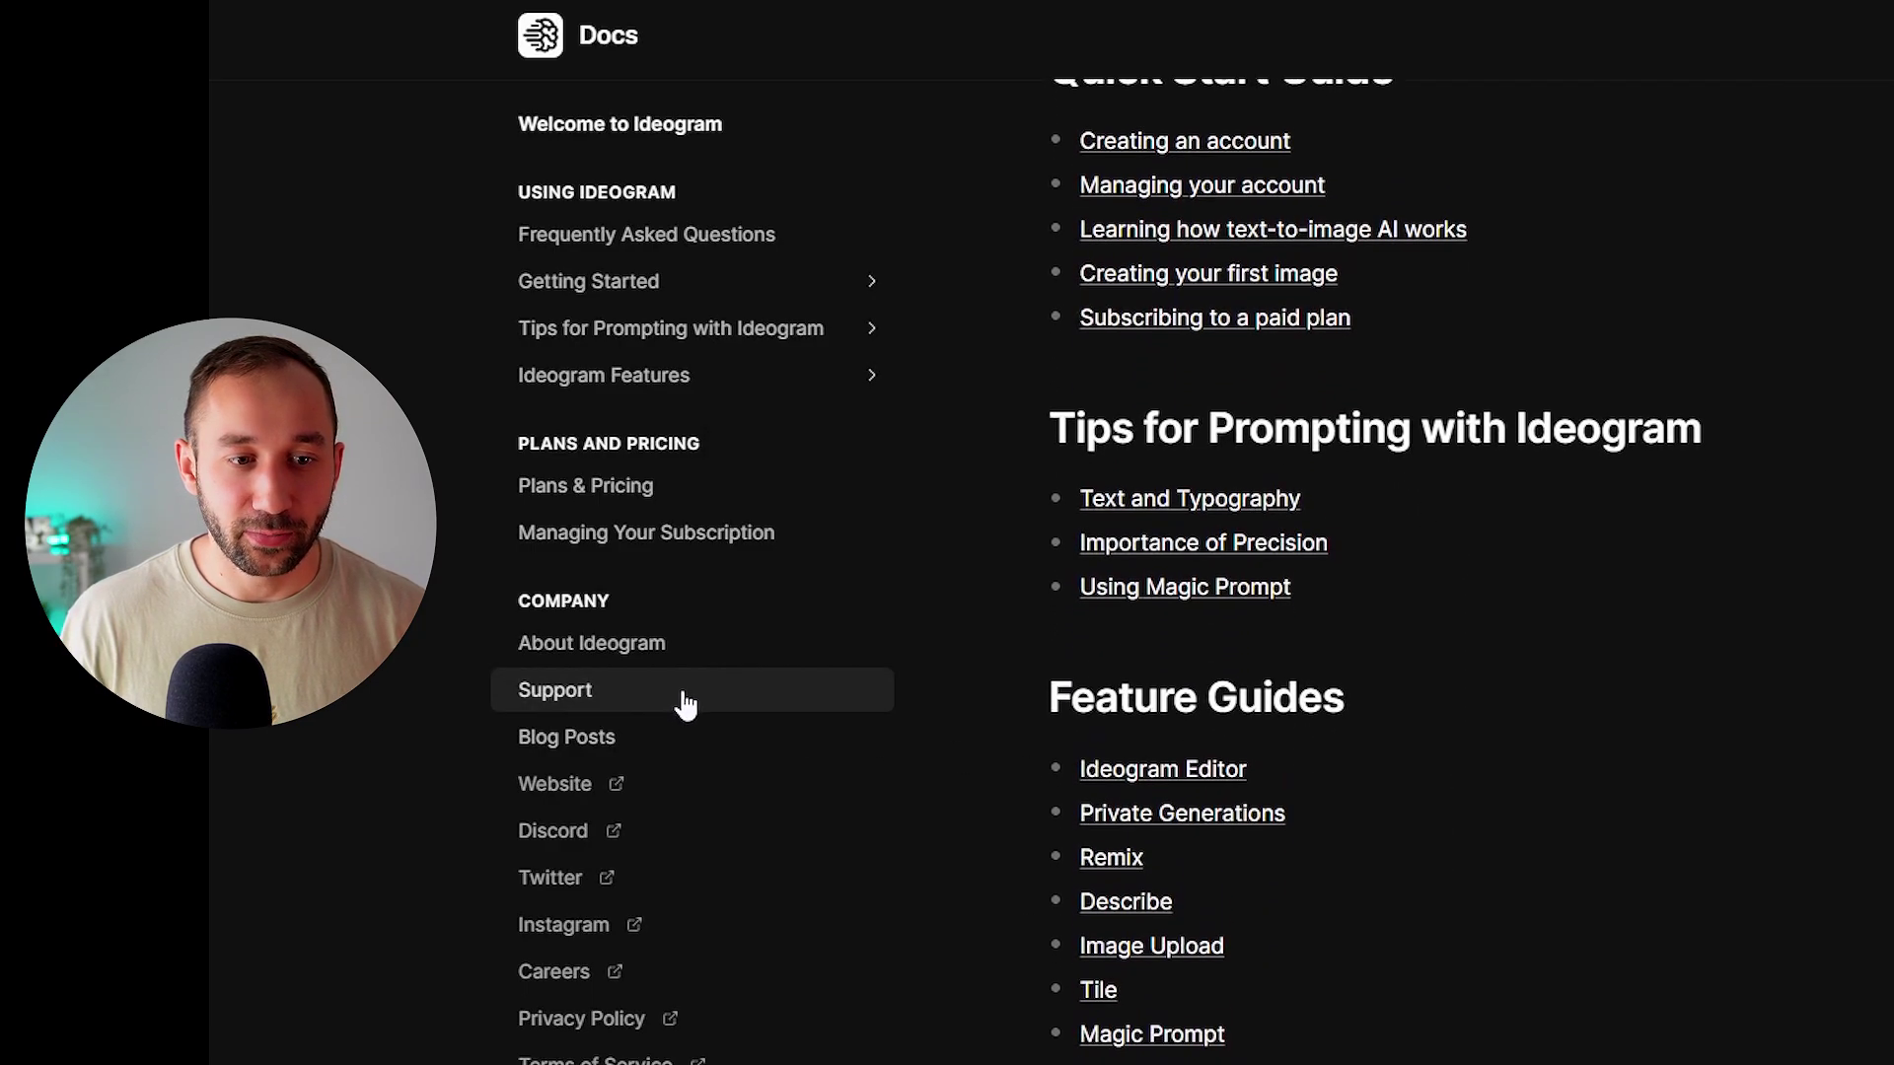
pyautogui.scroll(-1, 1194, 735)
pyautogui.scroll(-1, 1191, 730)
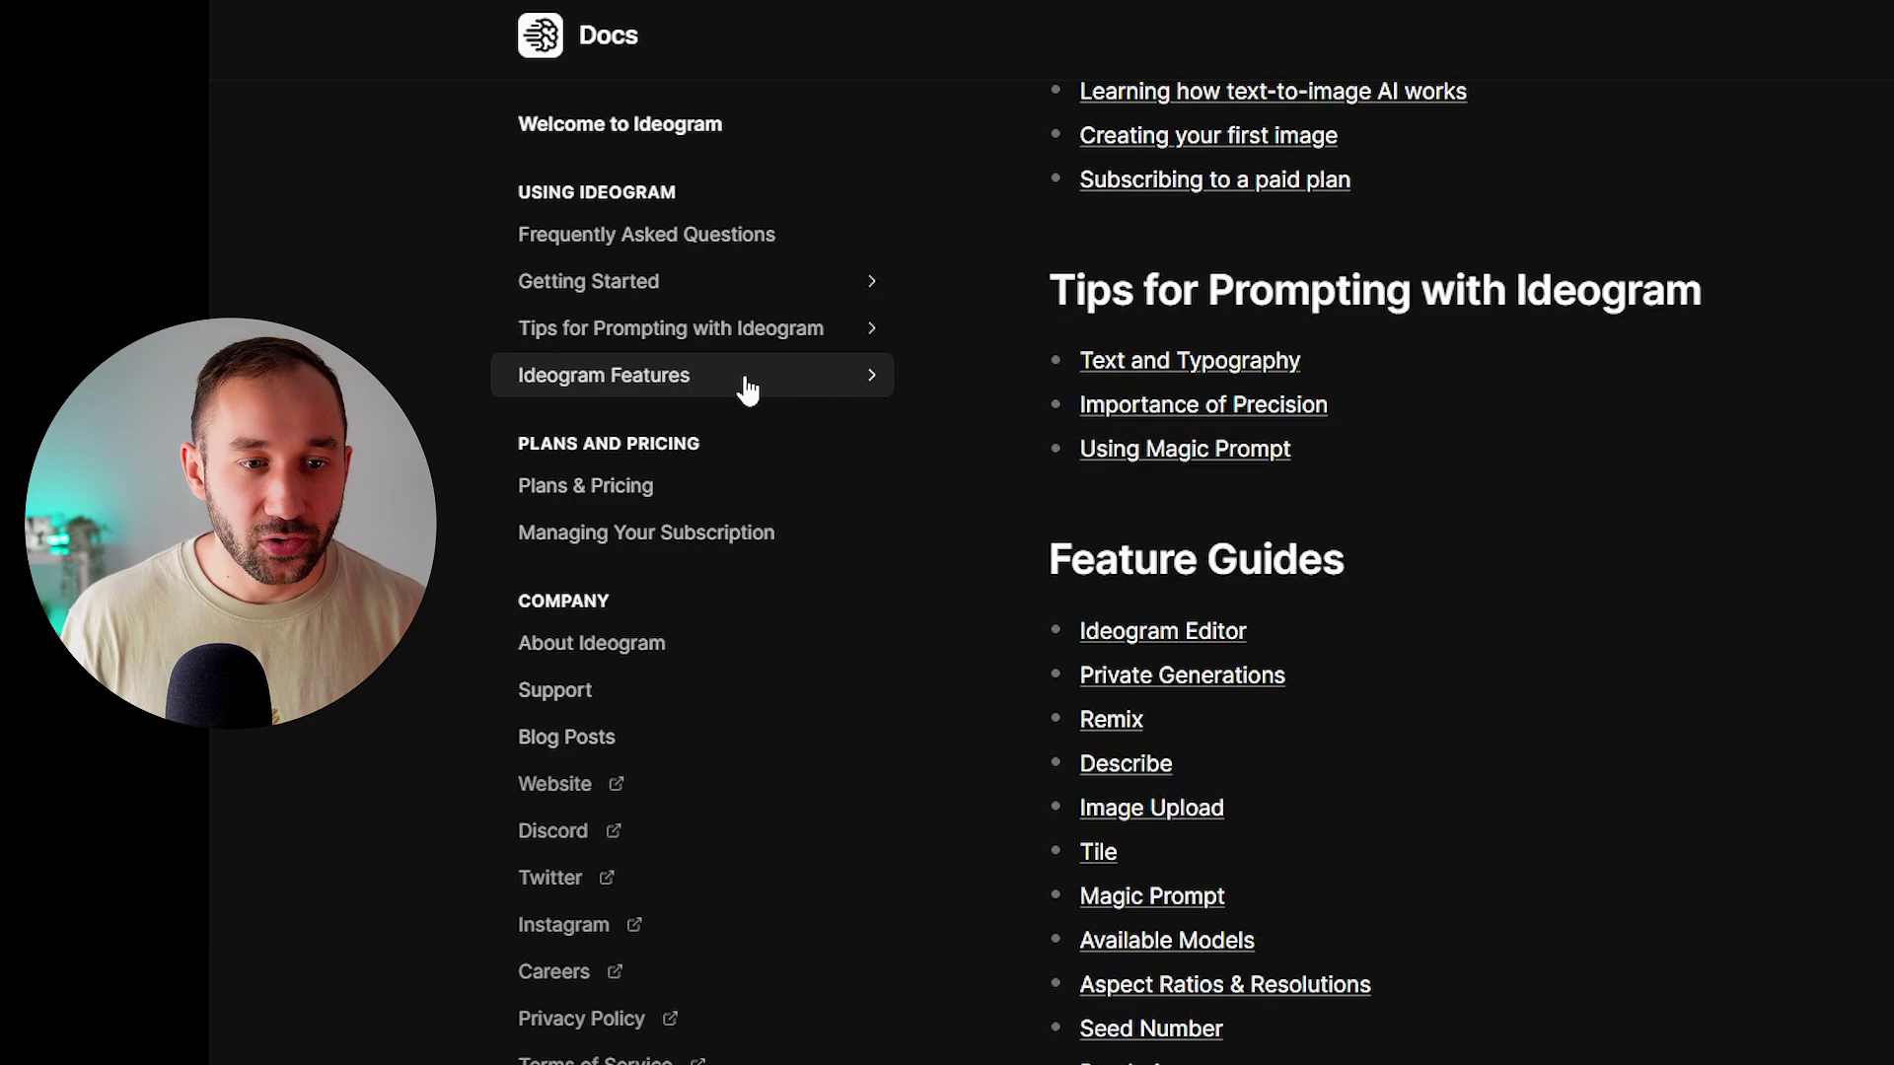
pyautogui.click(747, 394)
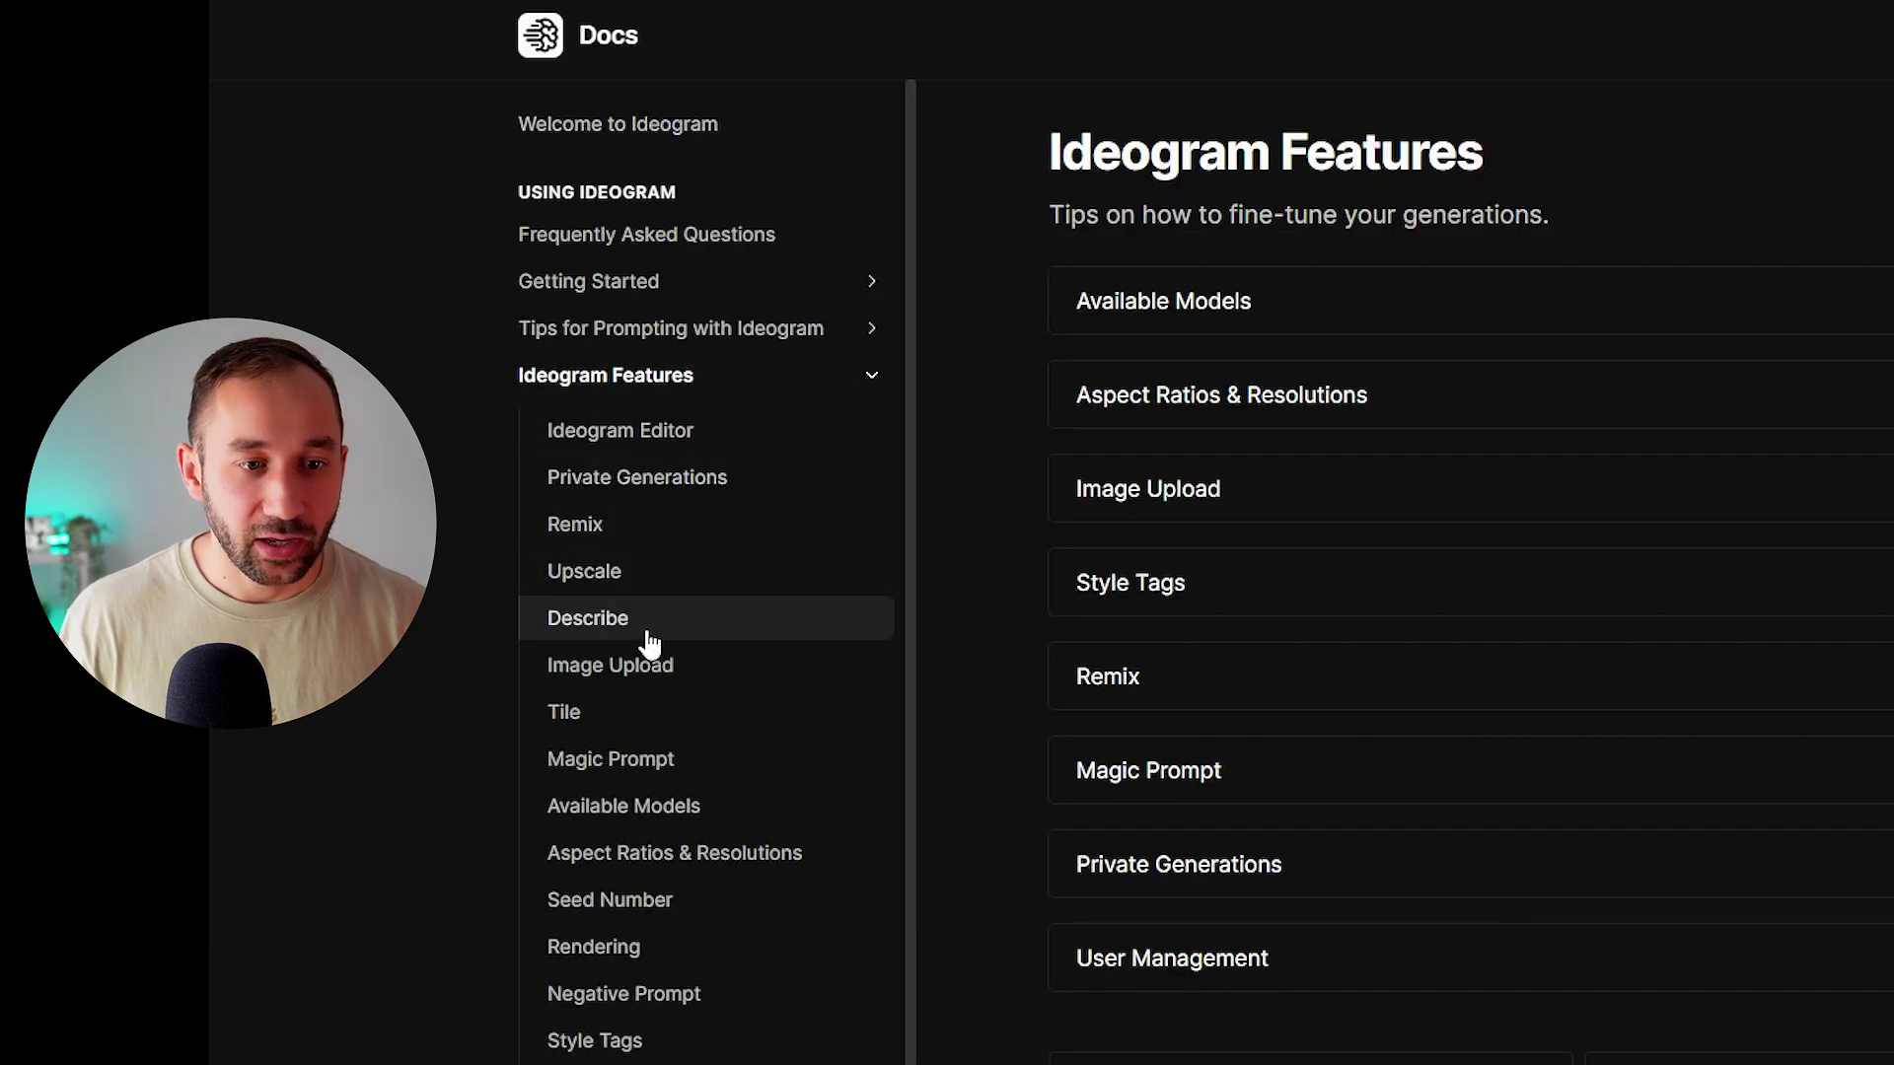
pyautogui.click(659, 588)
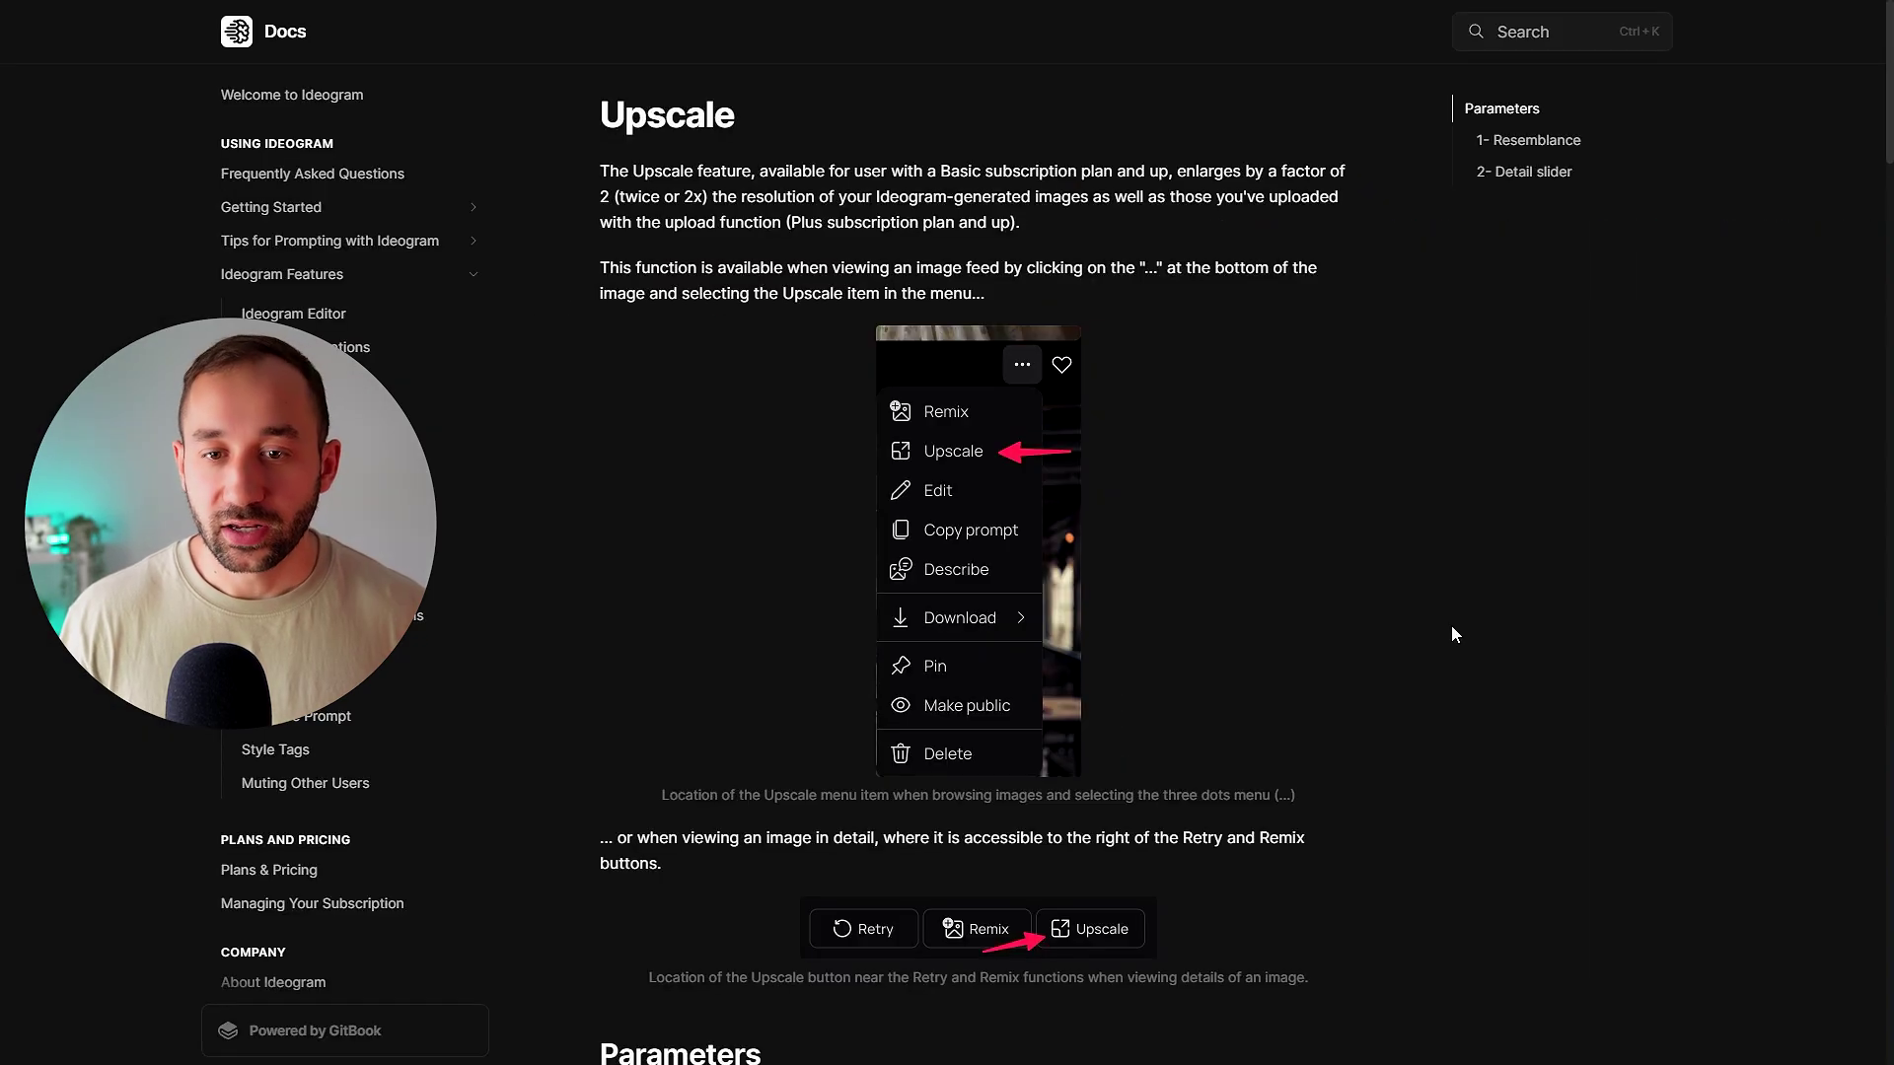
# Scroll through the Resemblance and Detail sections and enlarge the Detail 1 vs 100 example
pyautogui.scroll(-4, 1452, 626)
pyautogui.scroll(-10, 1452, 626)
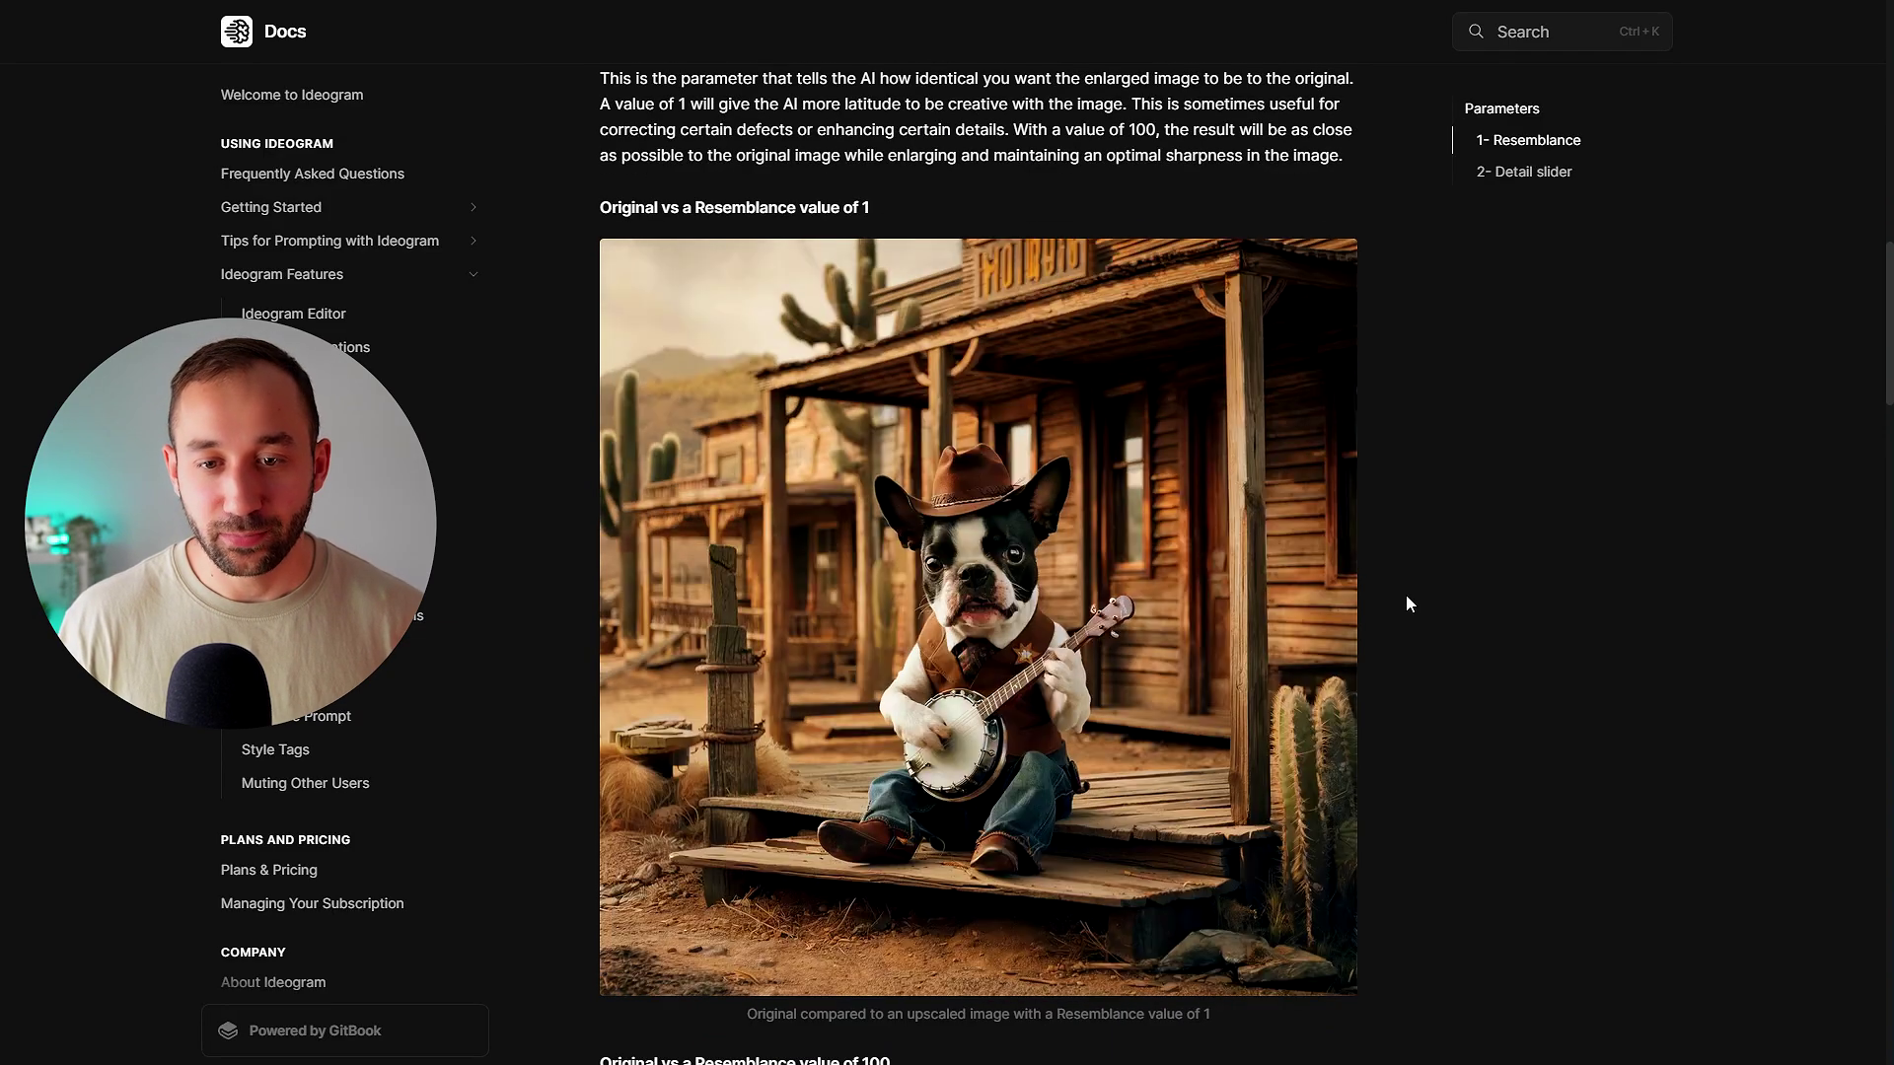
pyautogui.scroll(-10, 1015, 365)
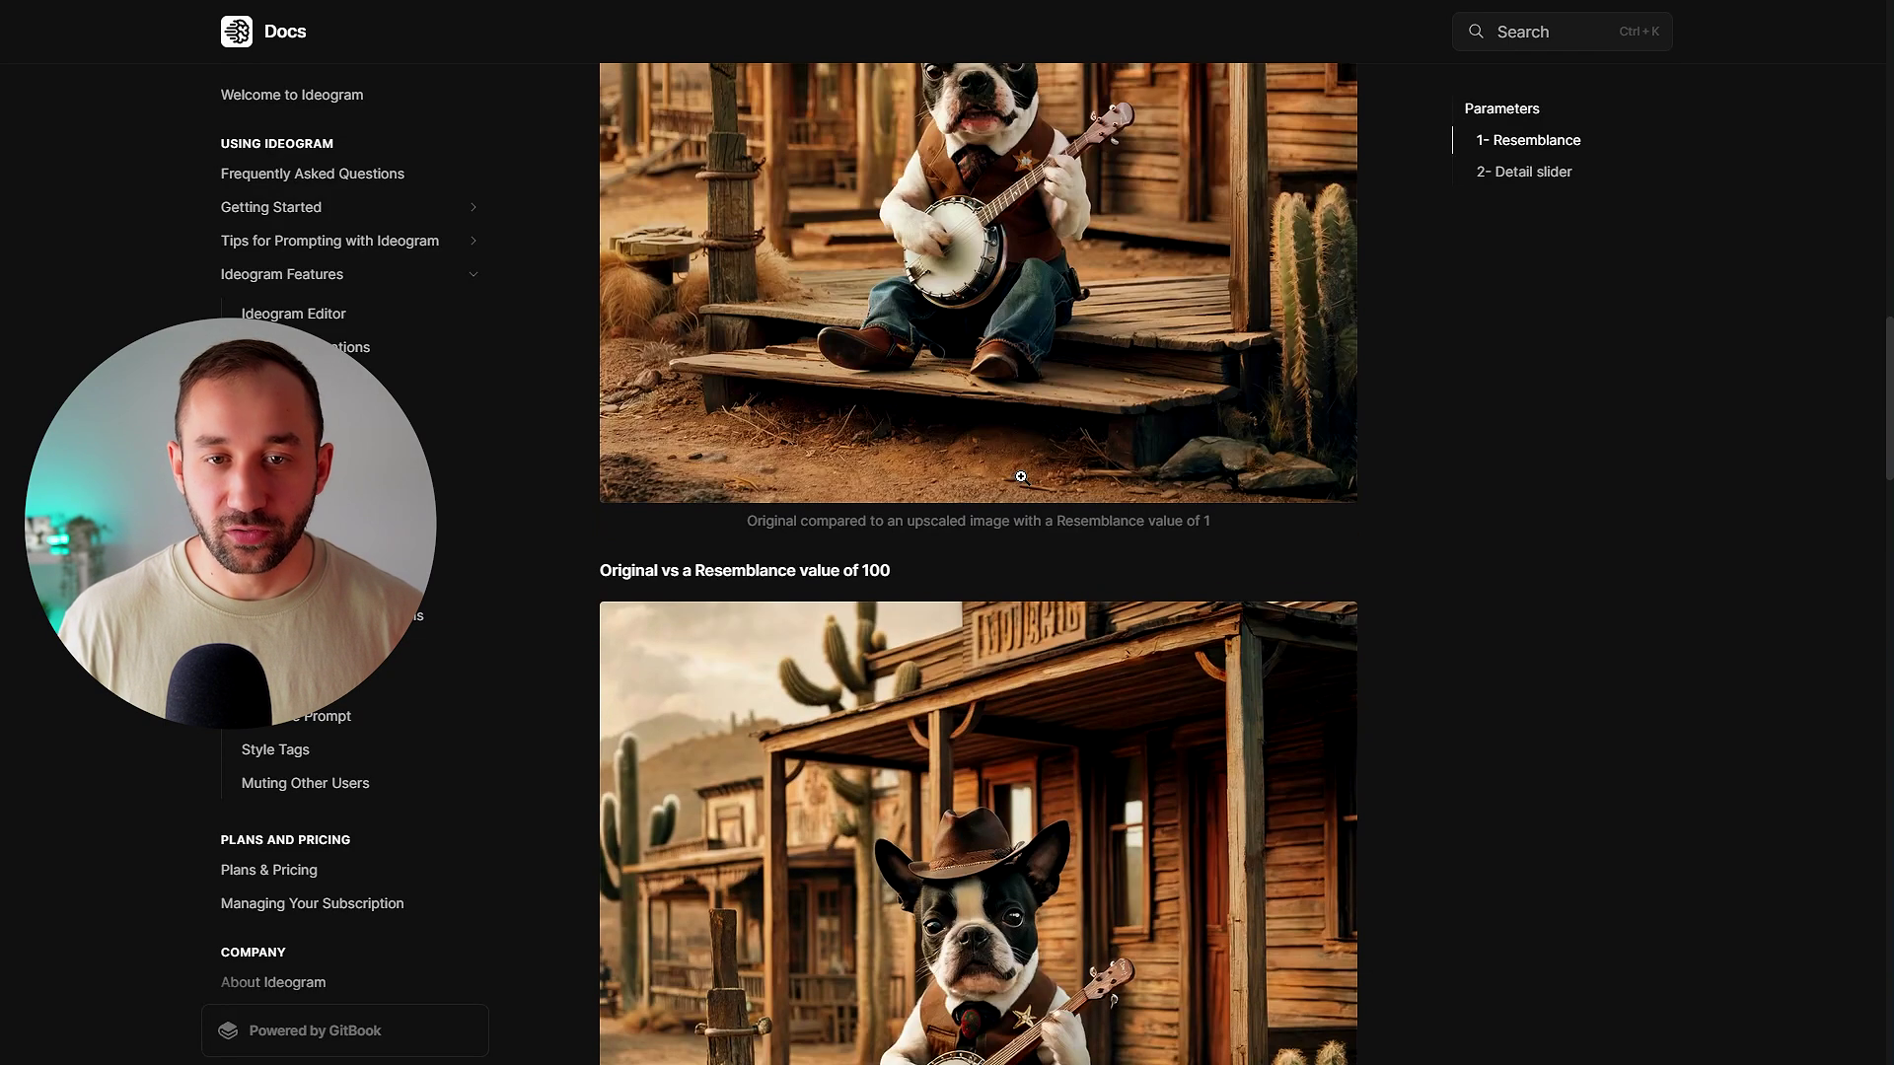
pyautogui.scroll(-9, 1026, 478)
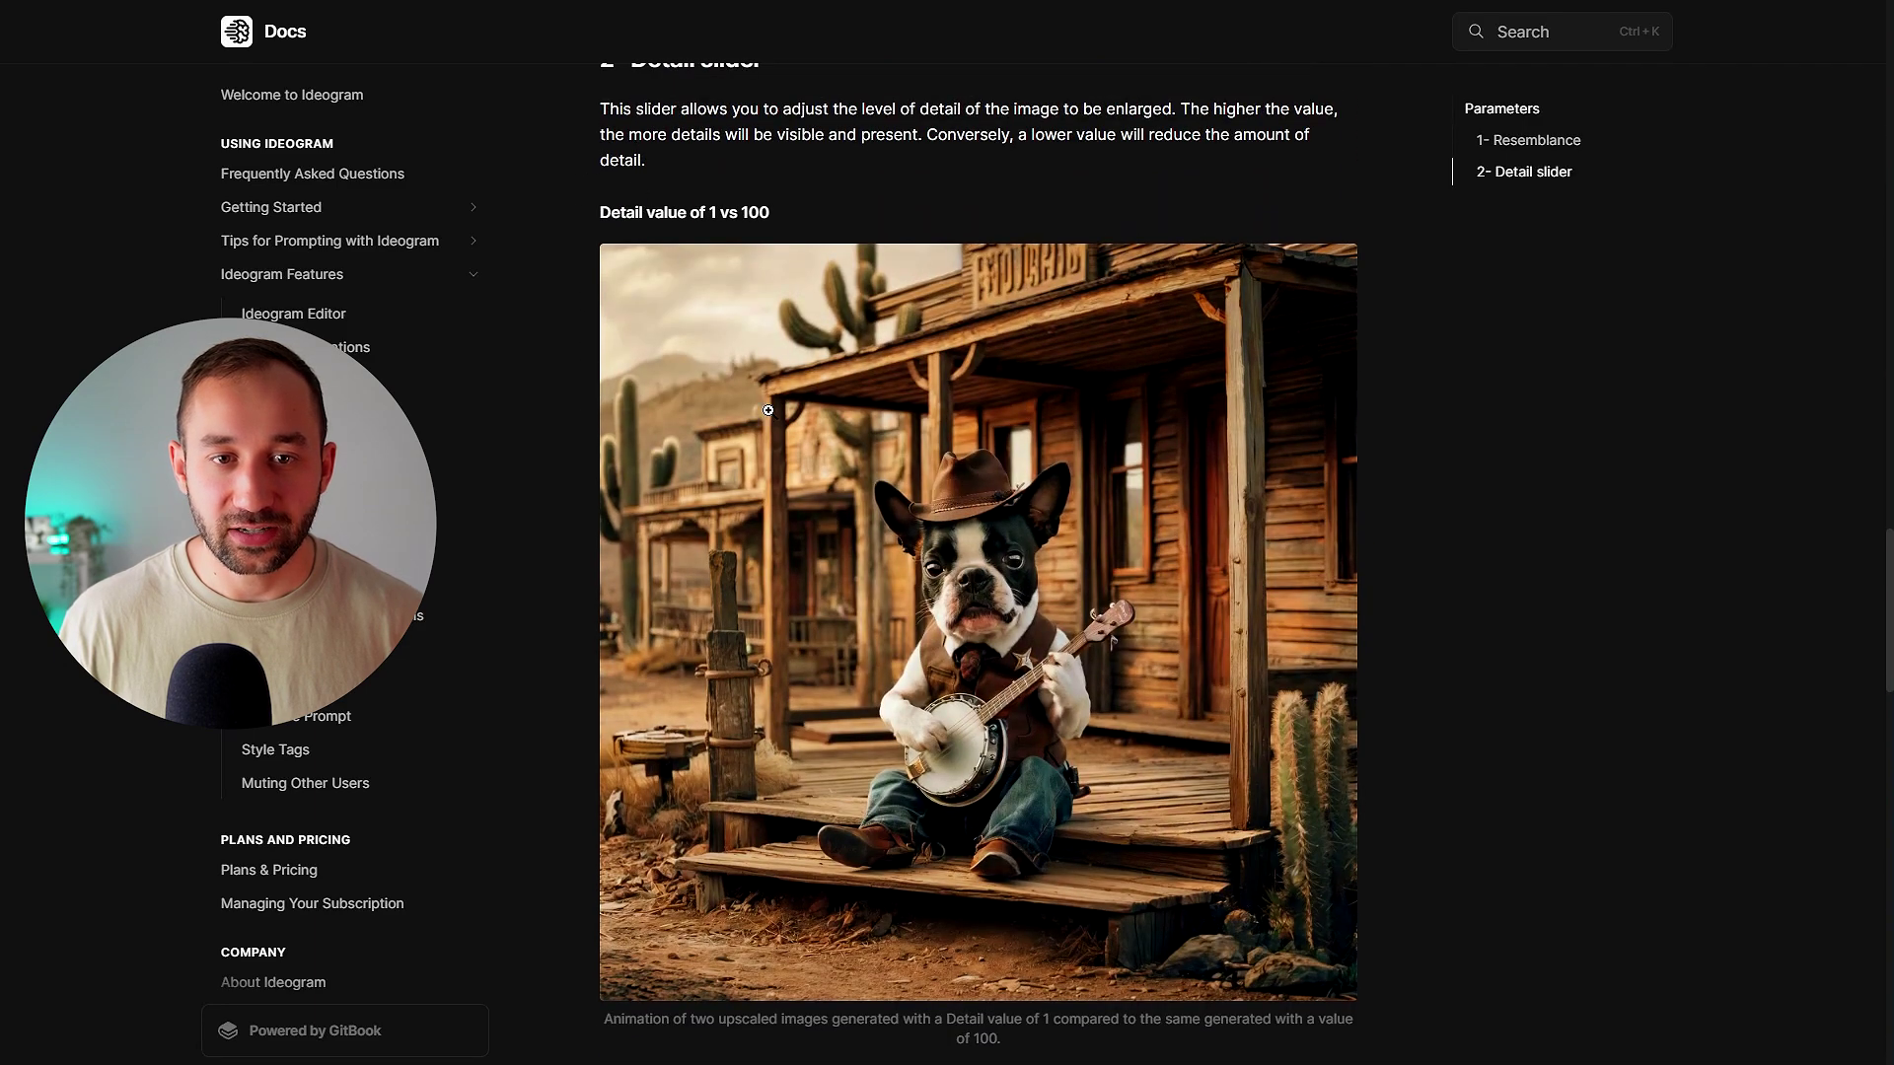
pyautogui.click(824, 480)
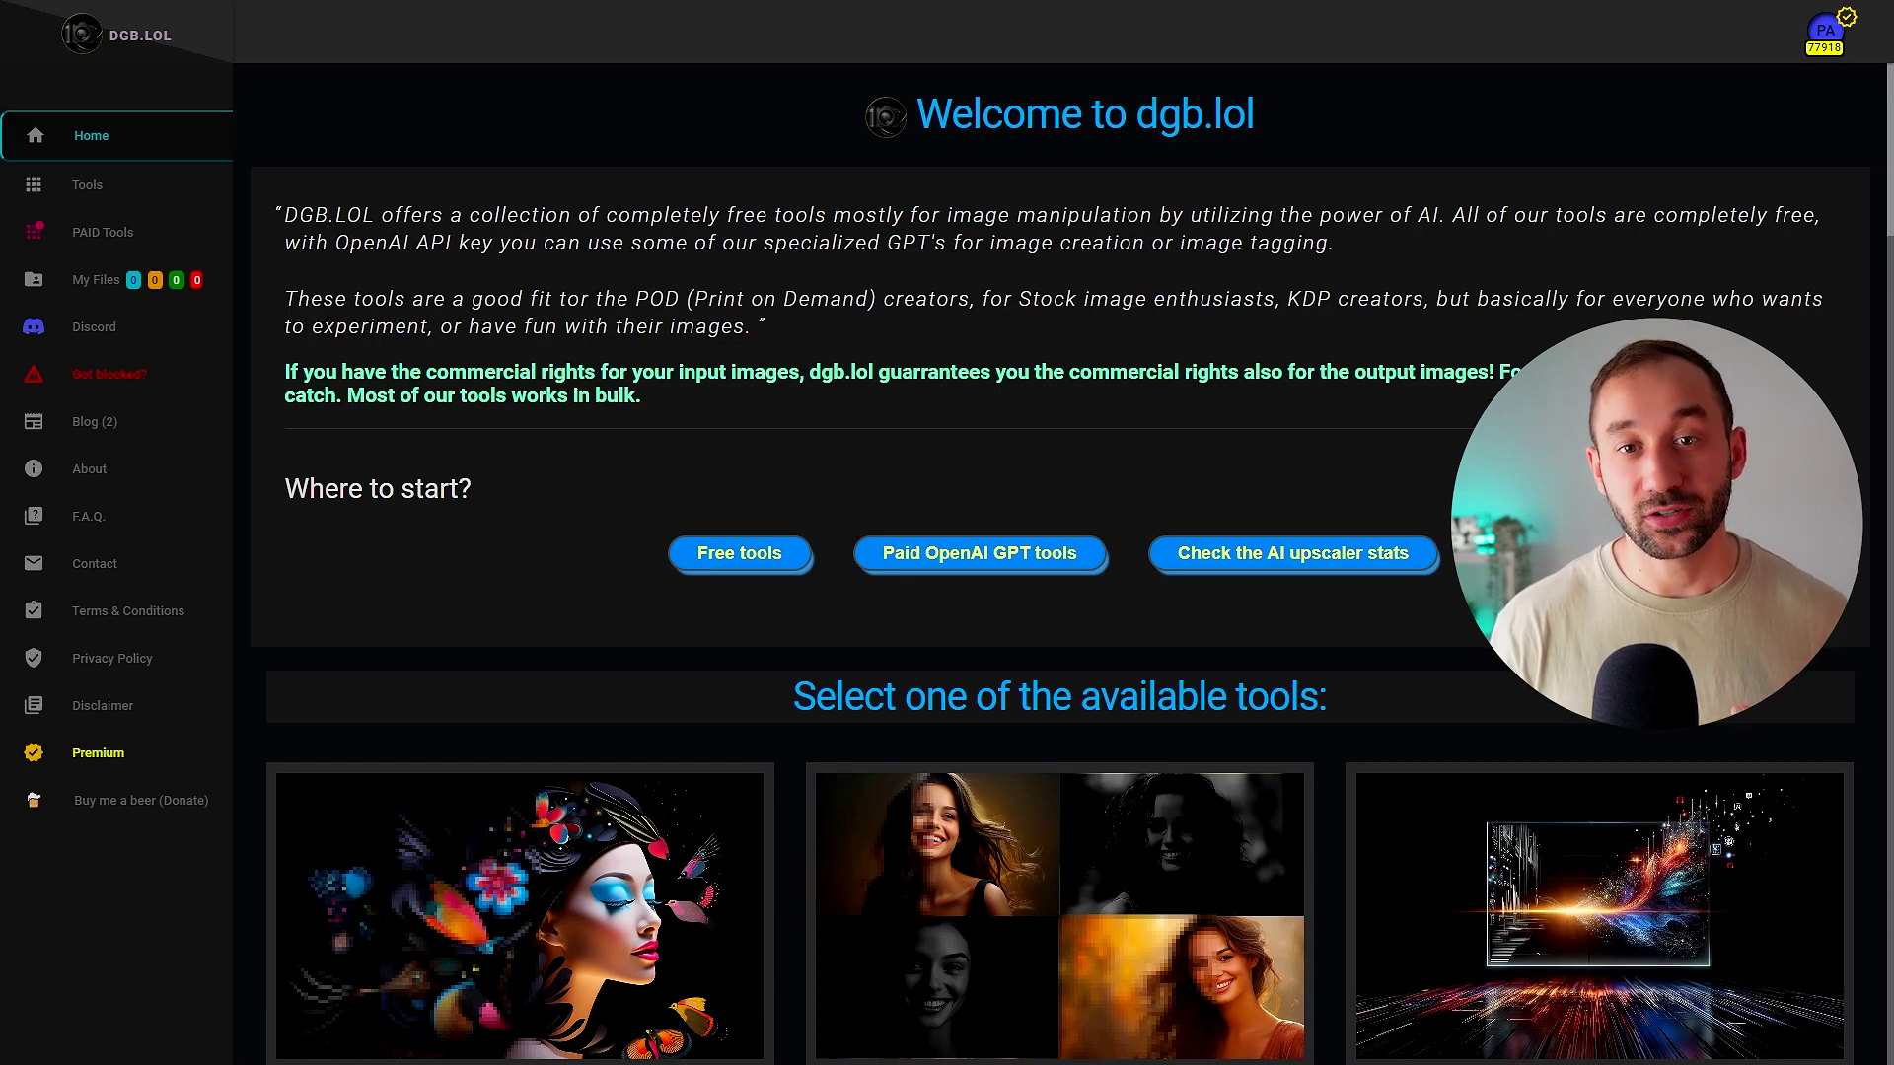
# Check the AI upscaler stats on dgb.lol, then open the AI Image Upscaler tool
pyautogui.click(1431, 549)
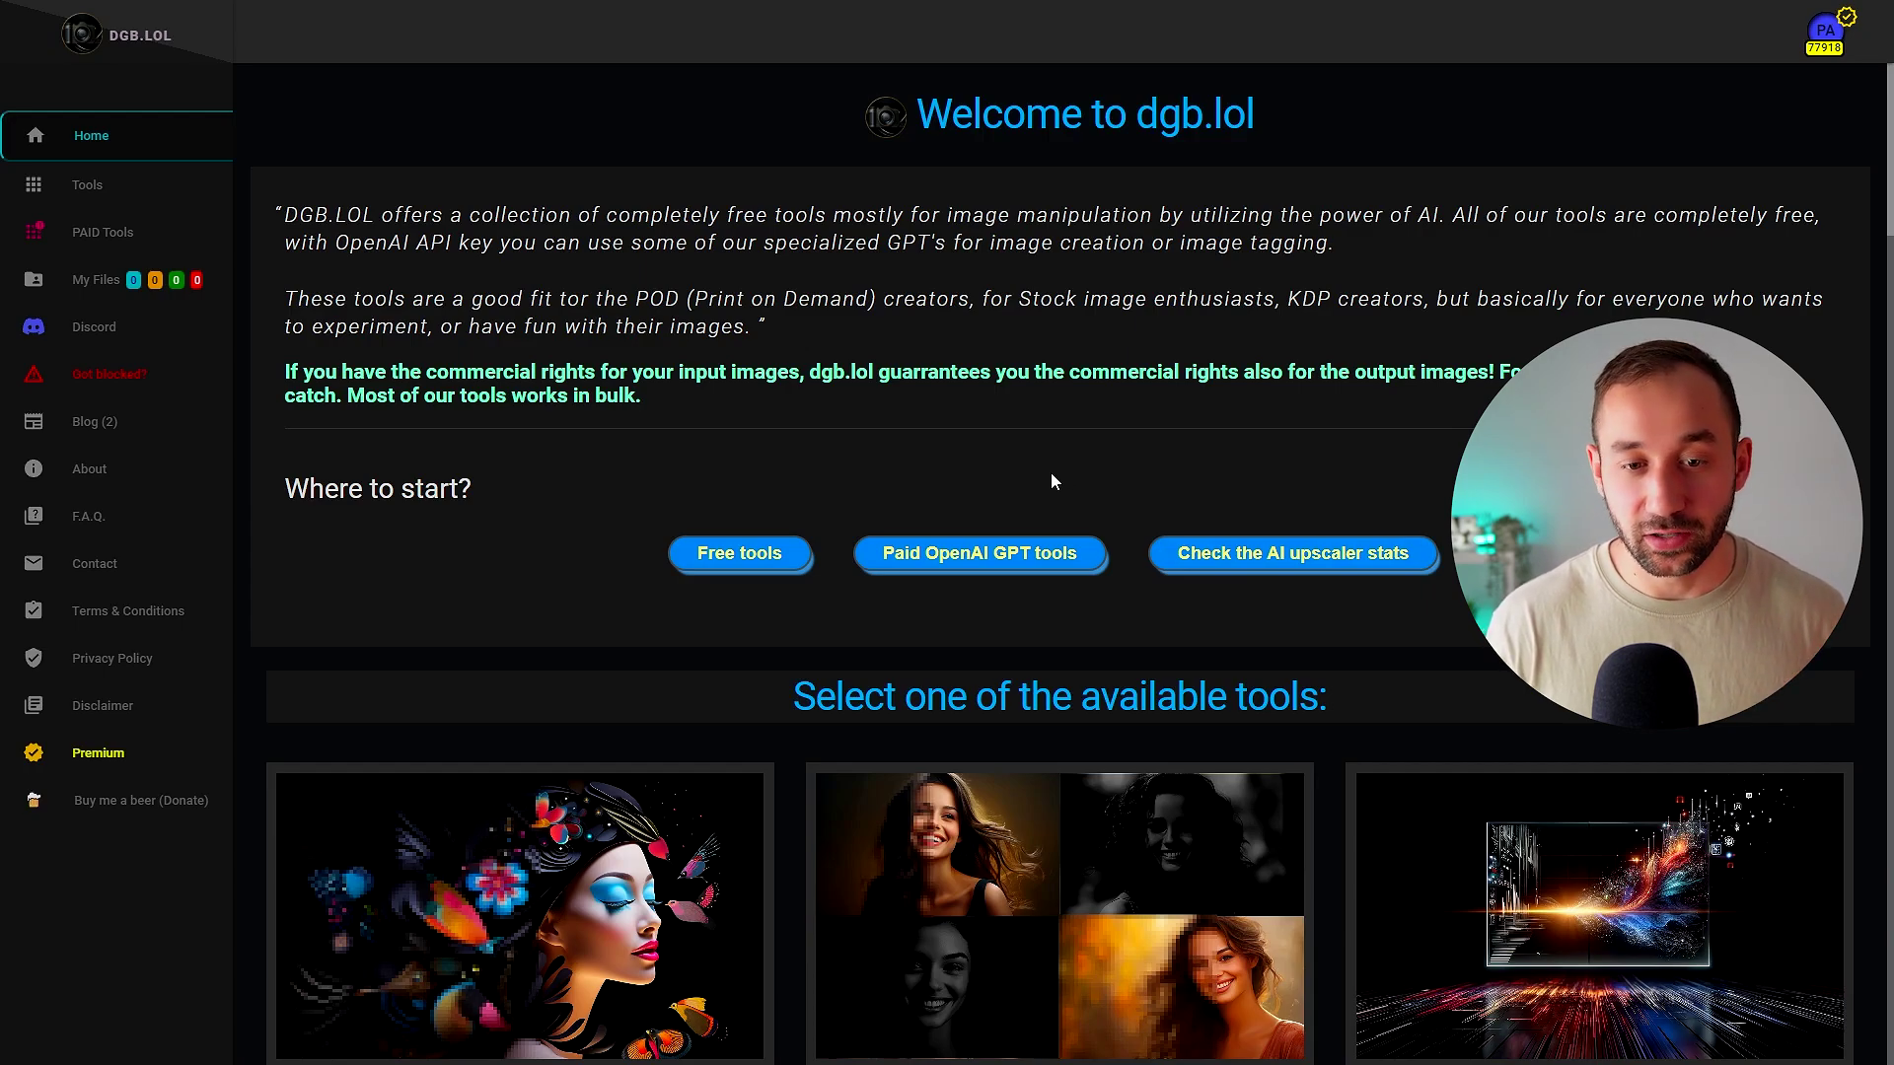
pyautogui.scroll(-2, 1051, 473)
pyautogui.scroll(-2, 493, 691)
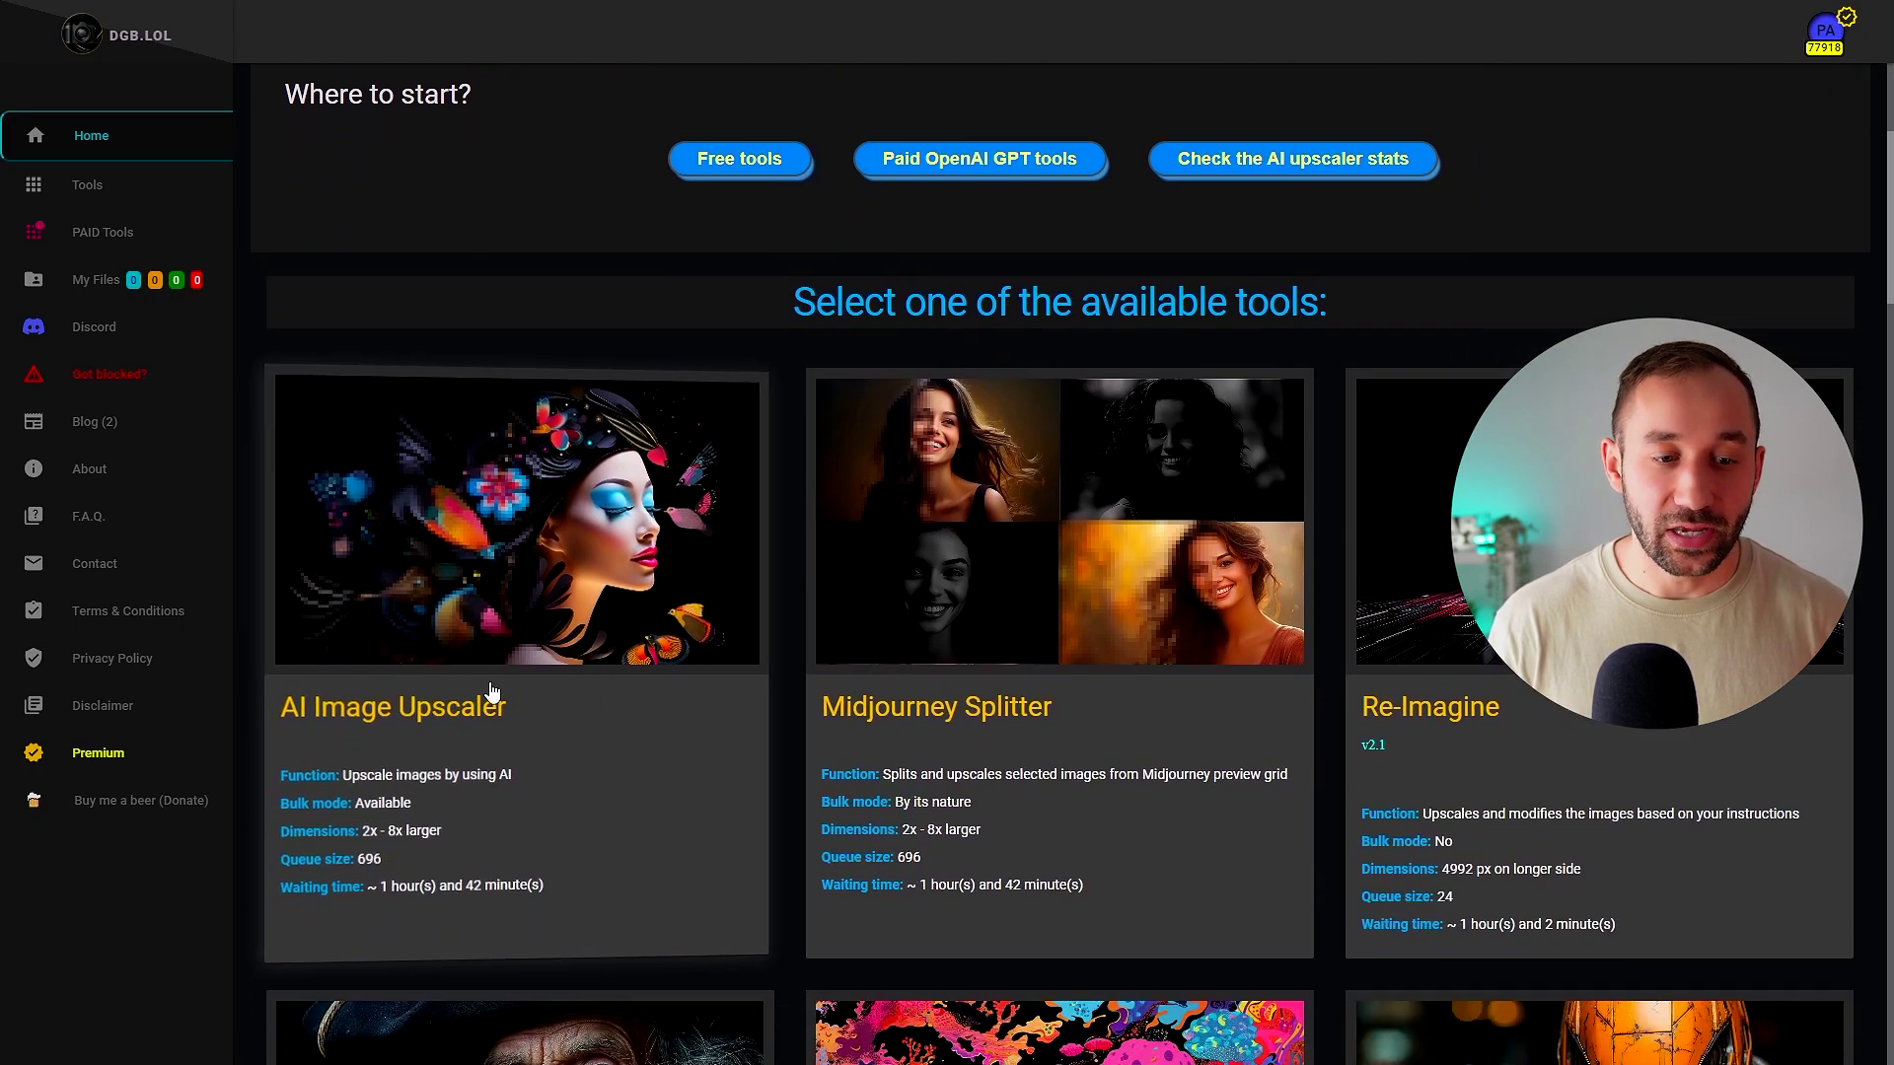
pyautogui.click(517, 629)
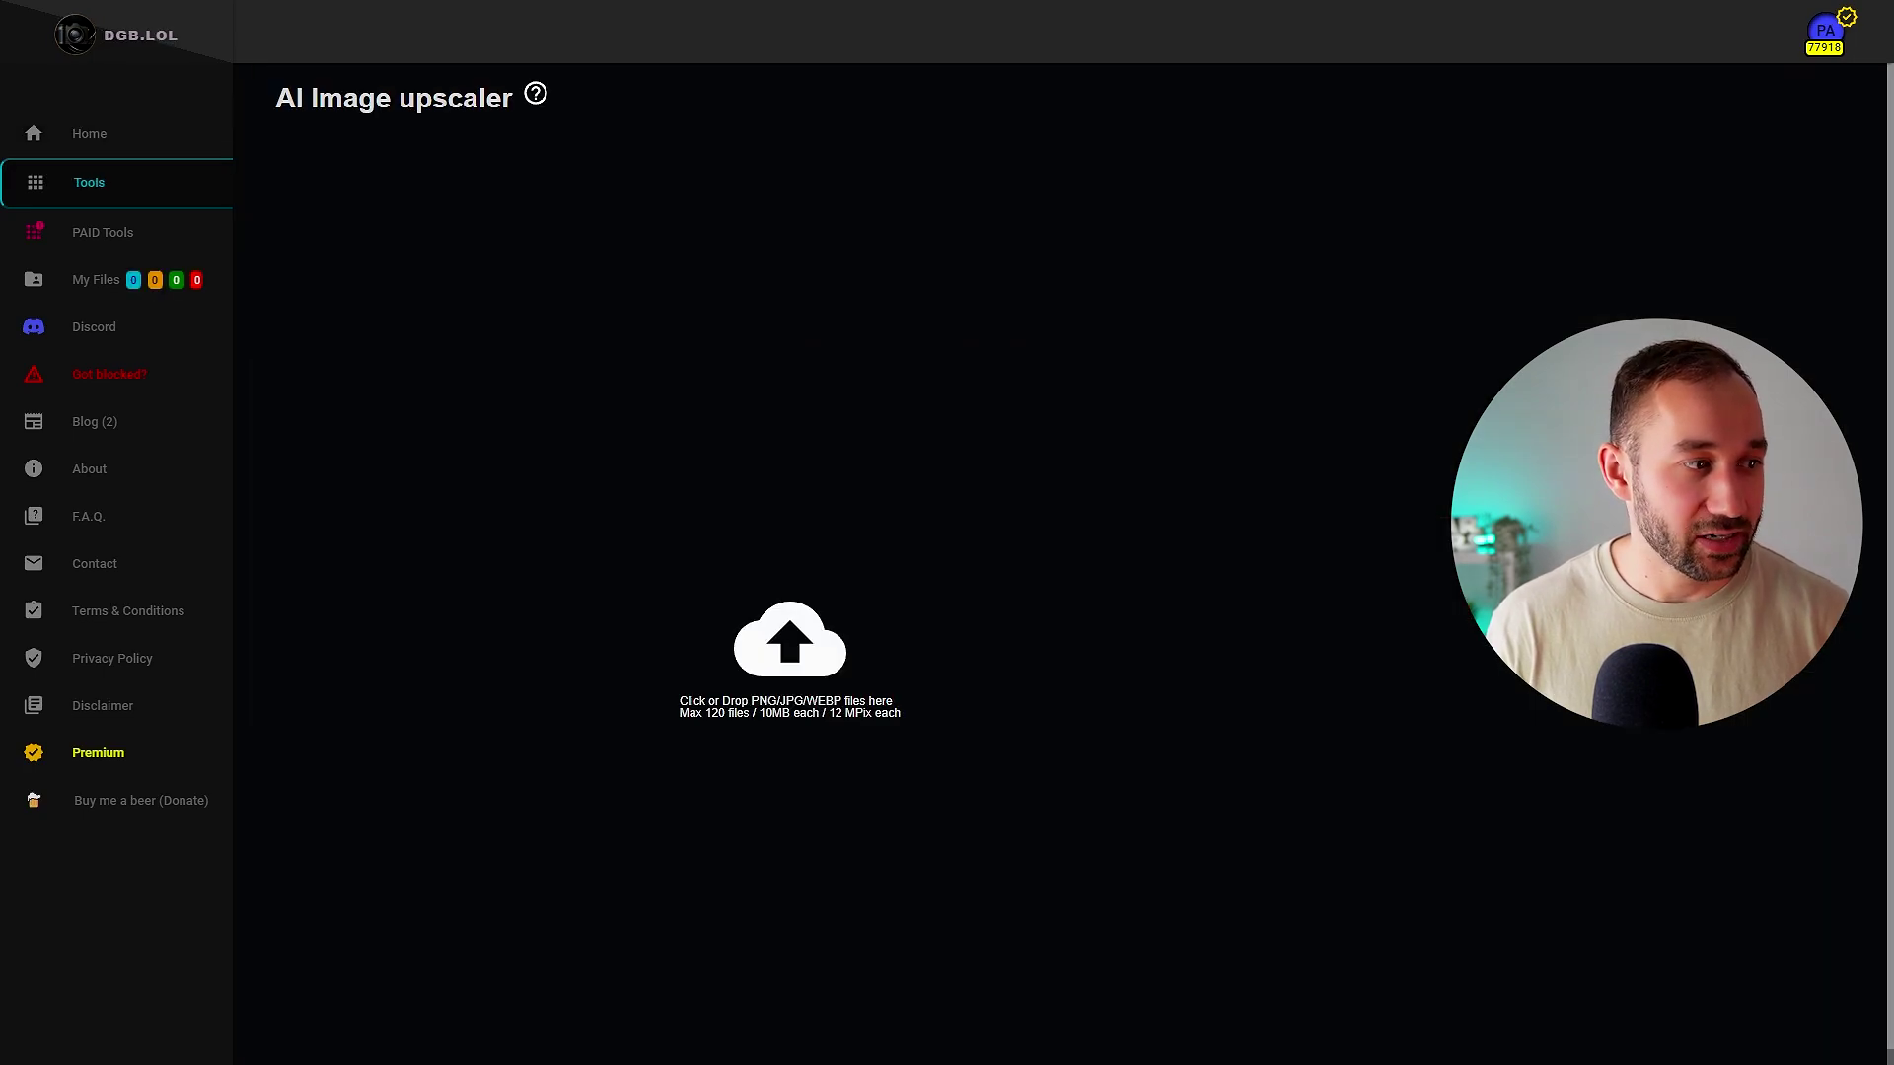
# Upload the New York poster and submit it using DGB LOL (Sharp) 2x with 'Enhance the input image' ticked
pyautogui.moveTo(690, 1064); pyautogui.dragTo(735, 483)
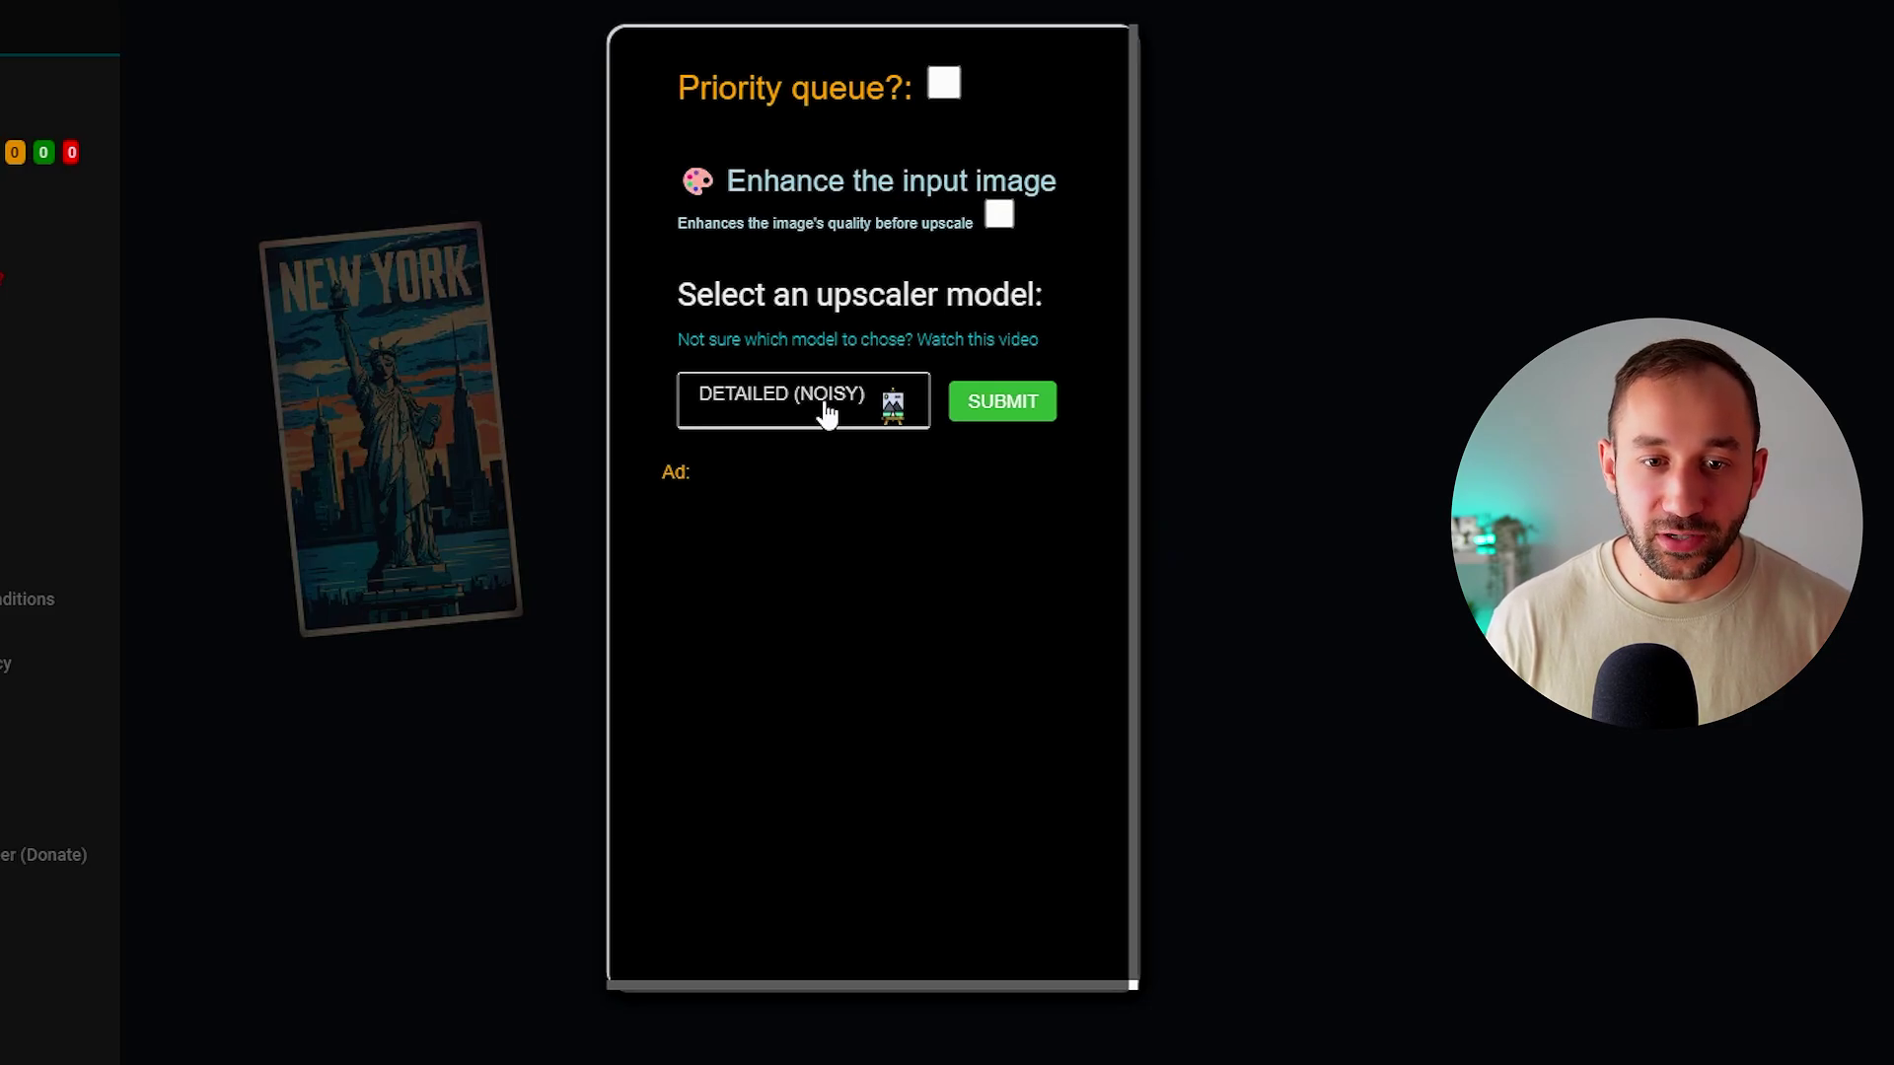
pyautogui.click(826, 415)
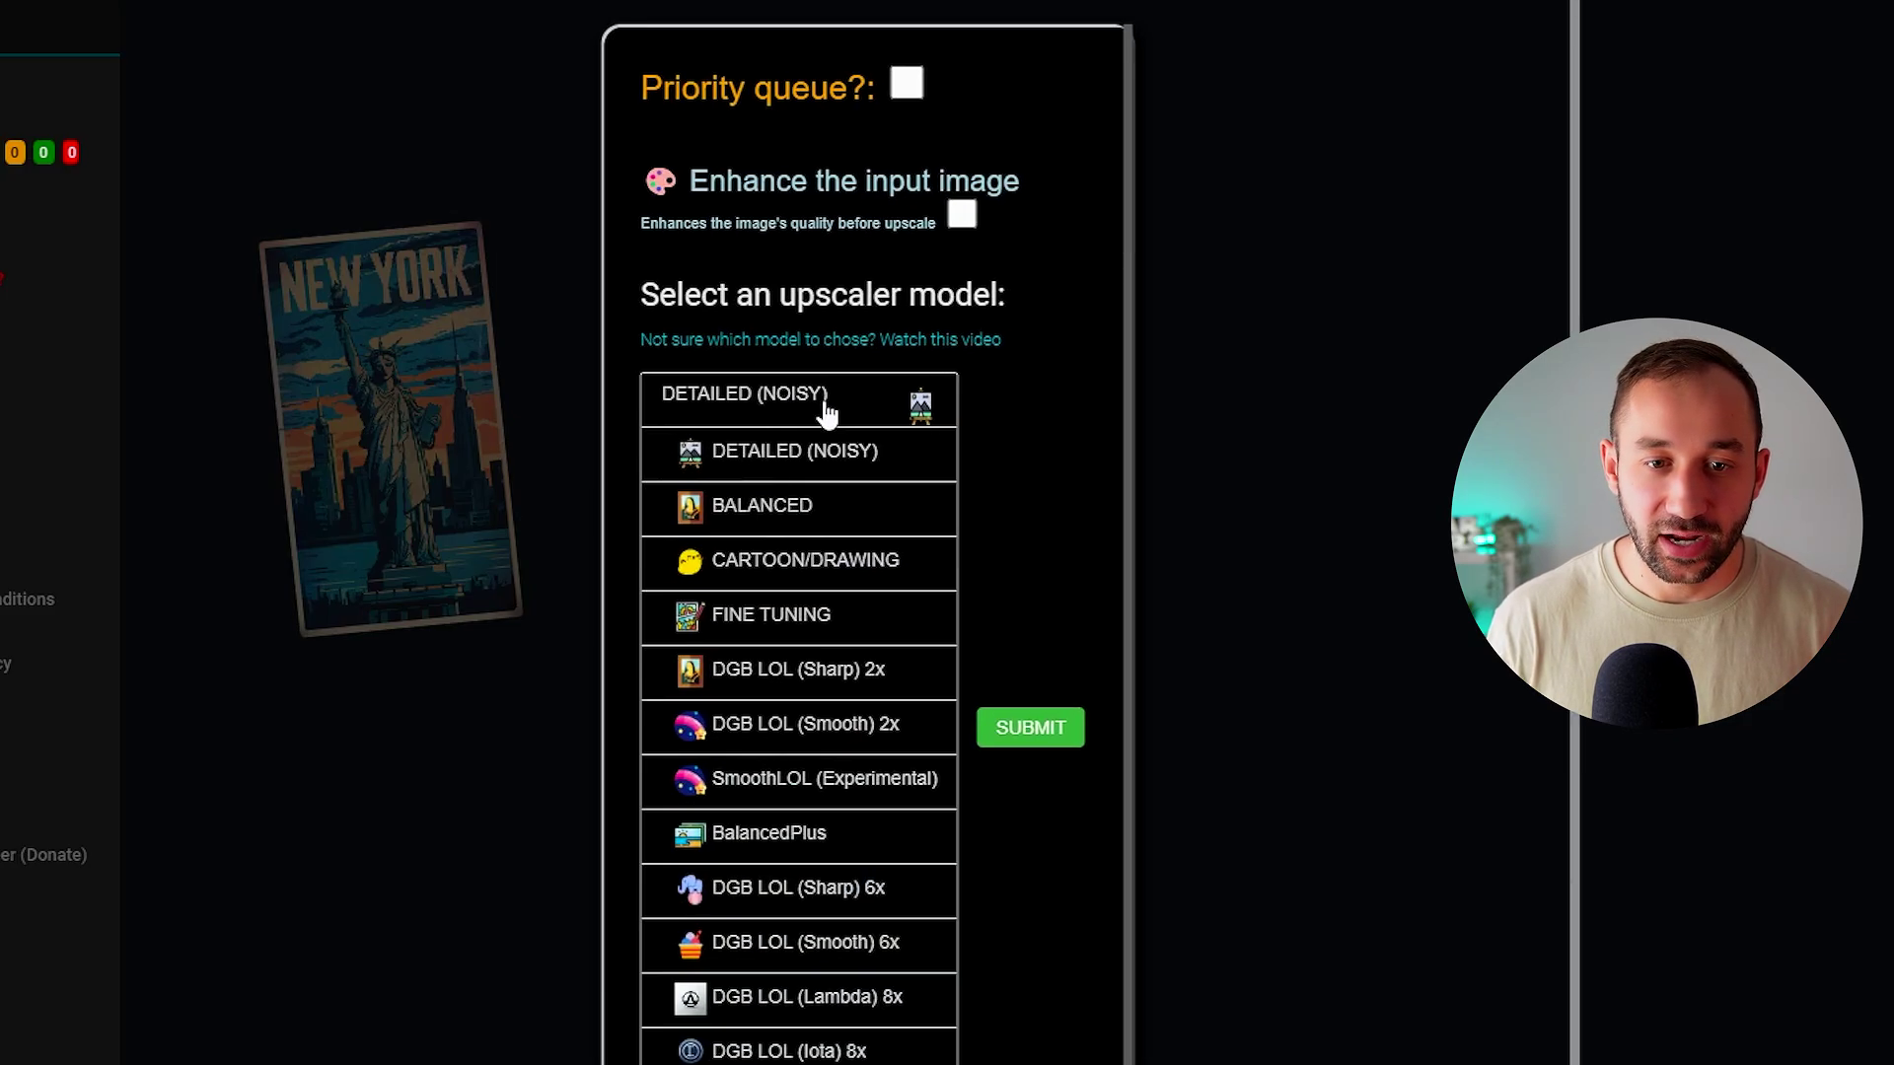
pyautogui.click(870, 679)
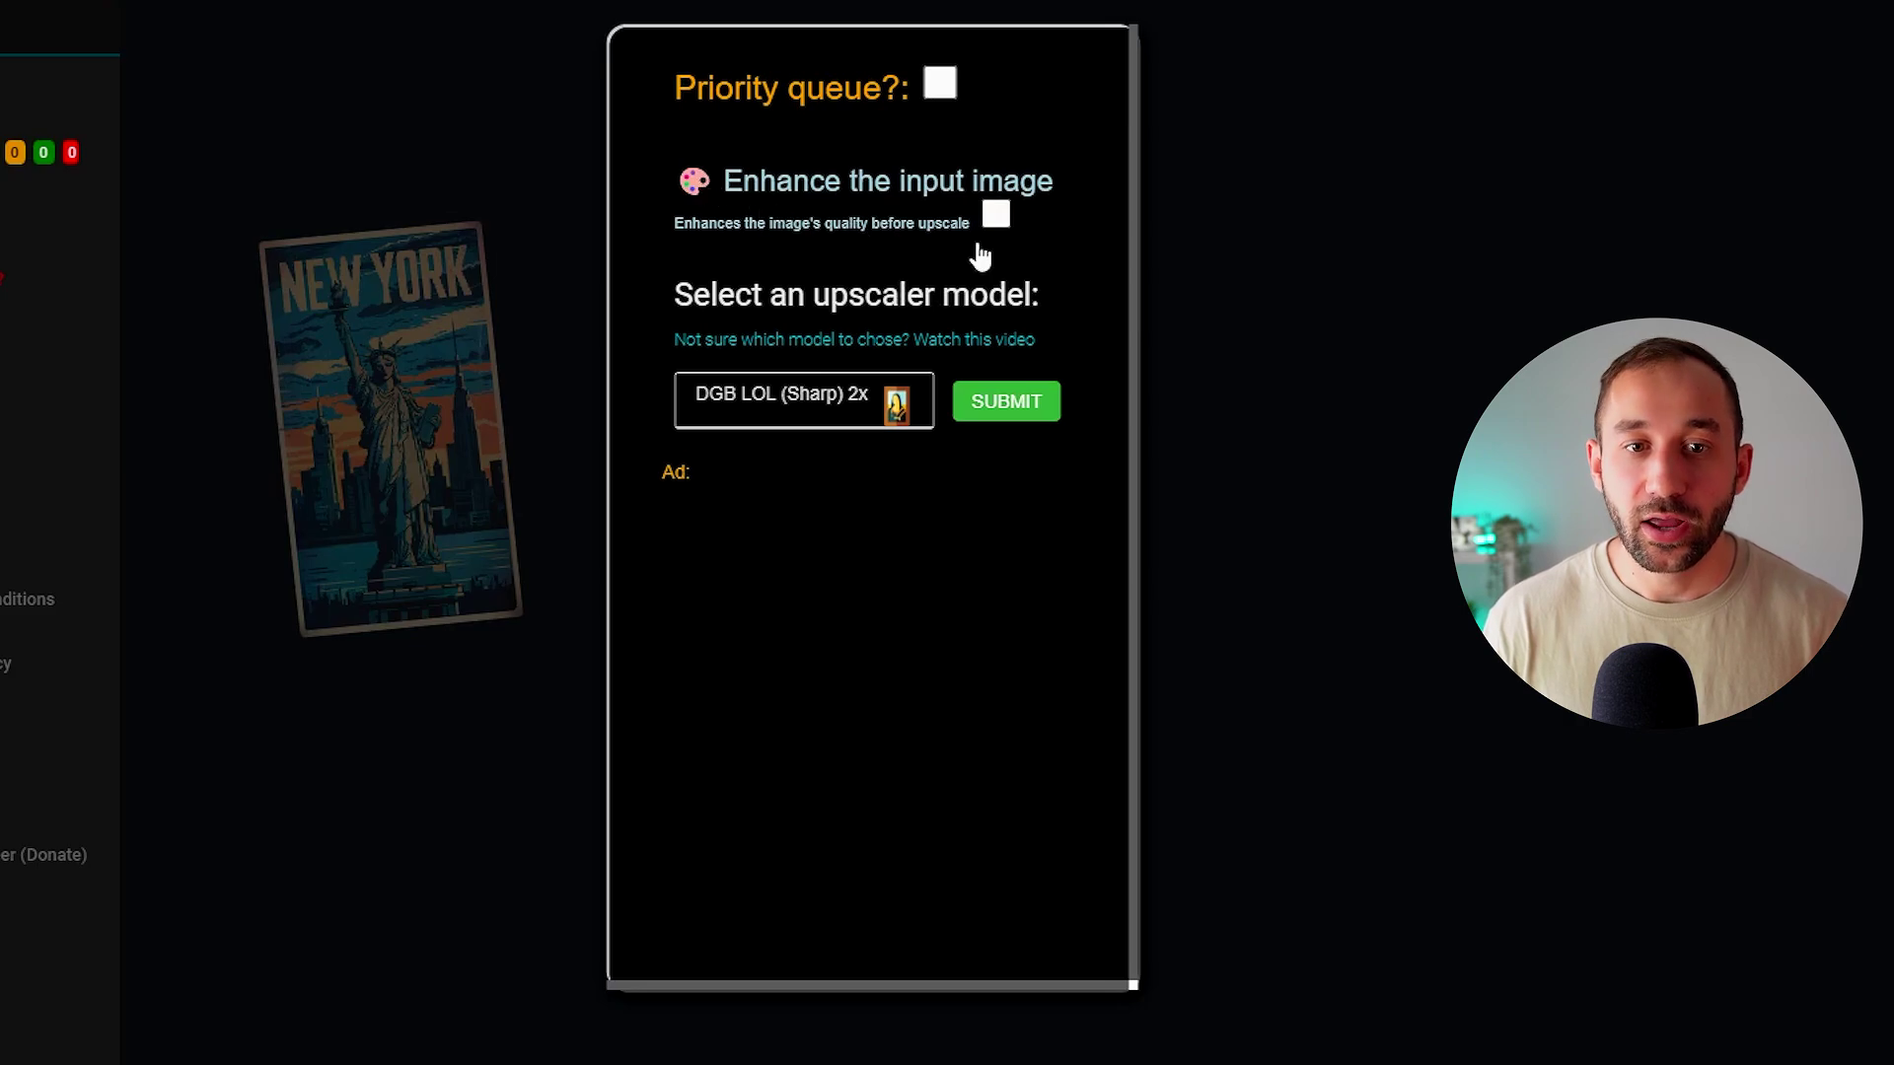
pyautogui.click(998, 214)
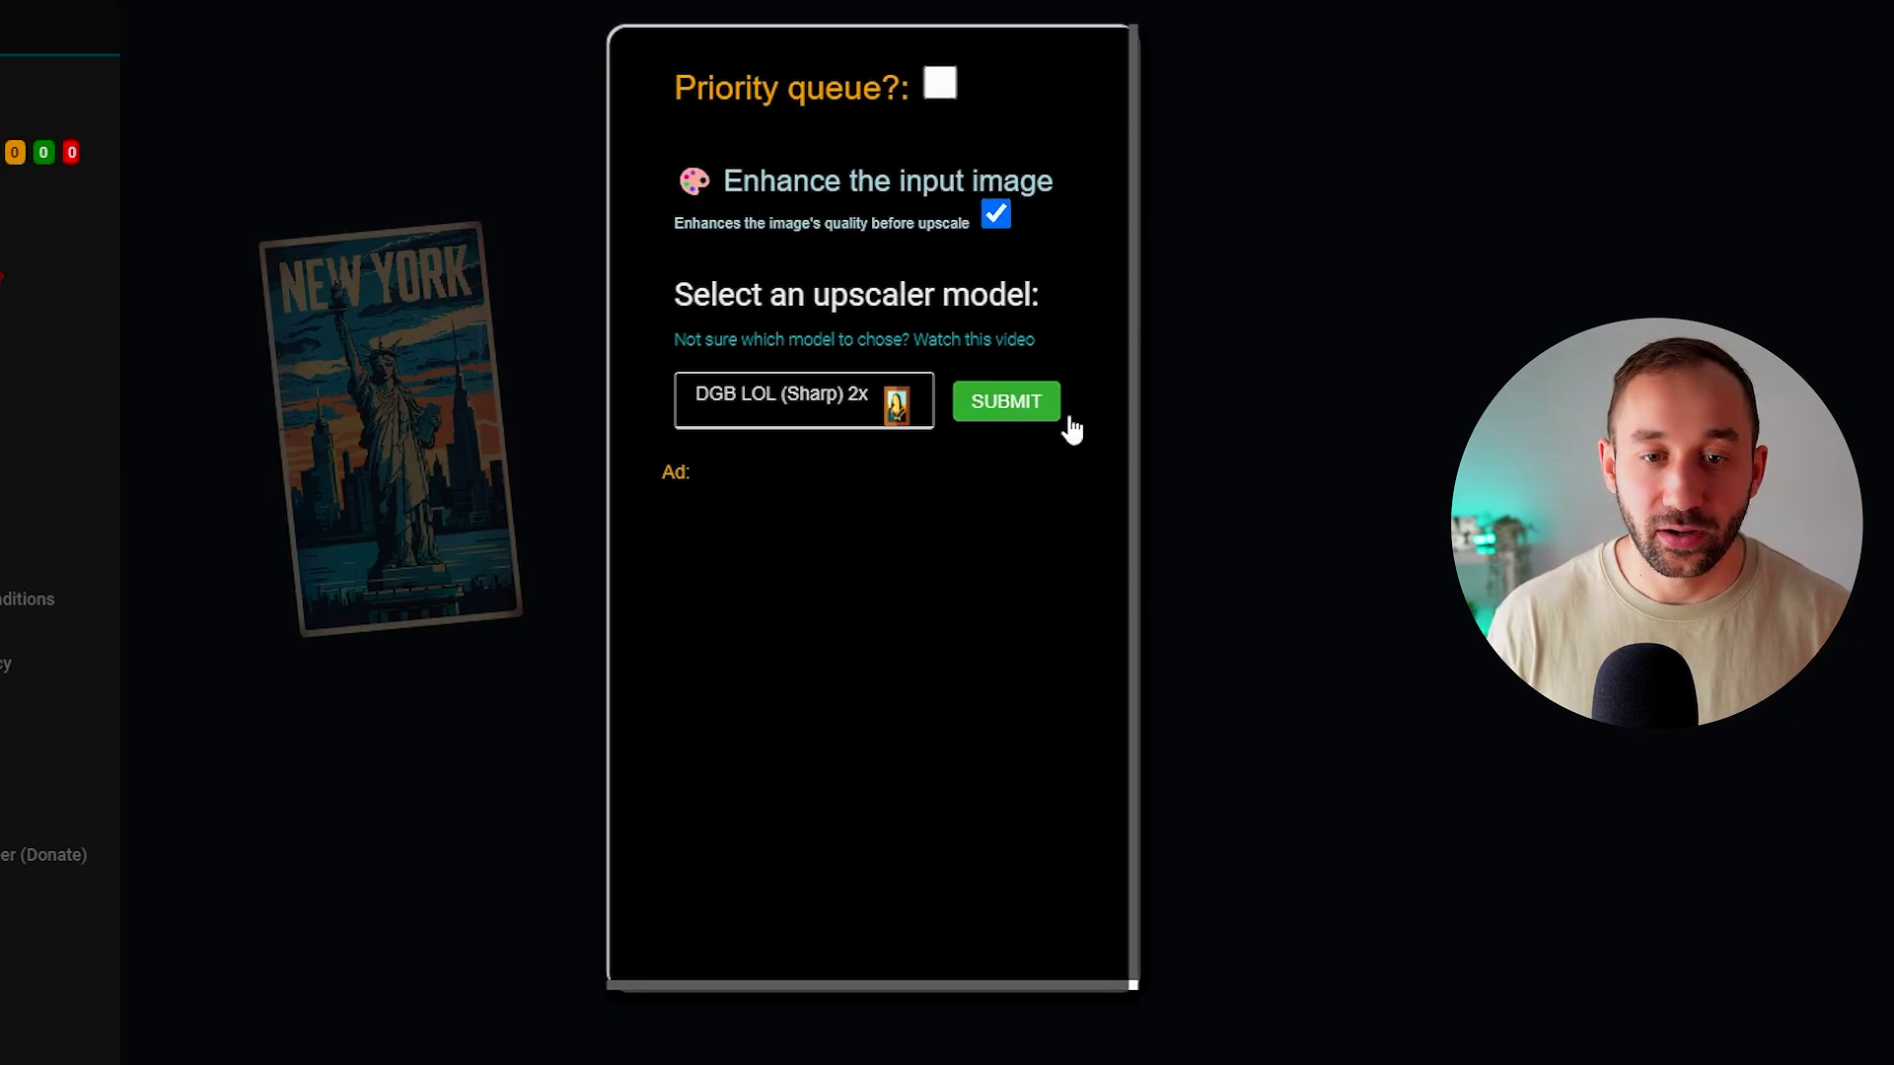
pyautogui.click(1010, 410)
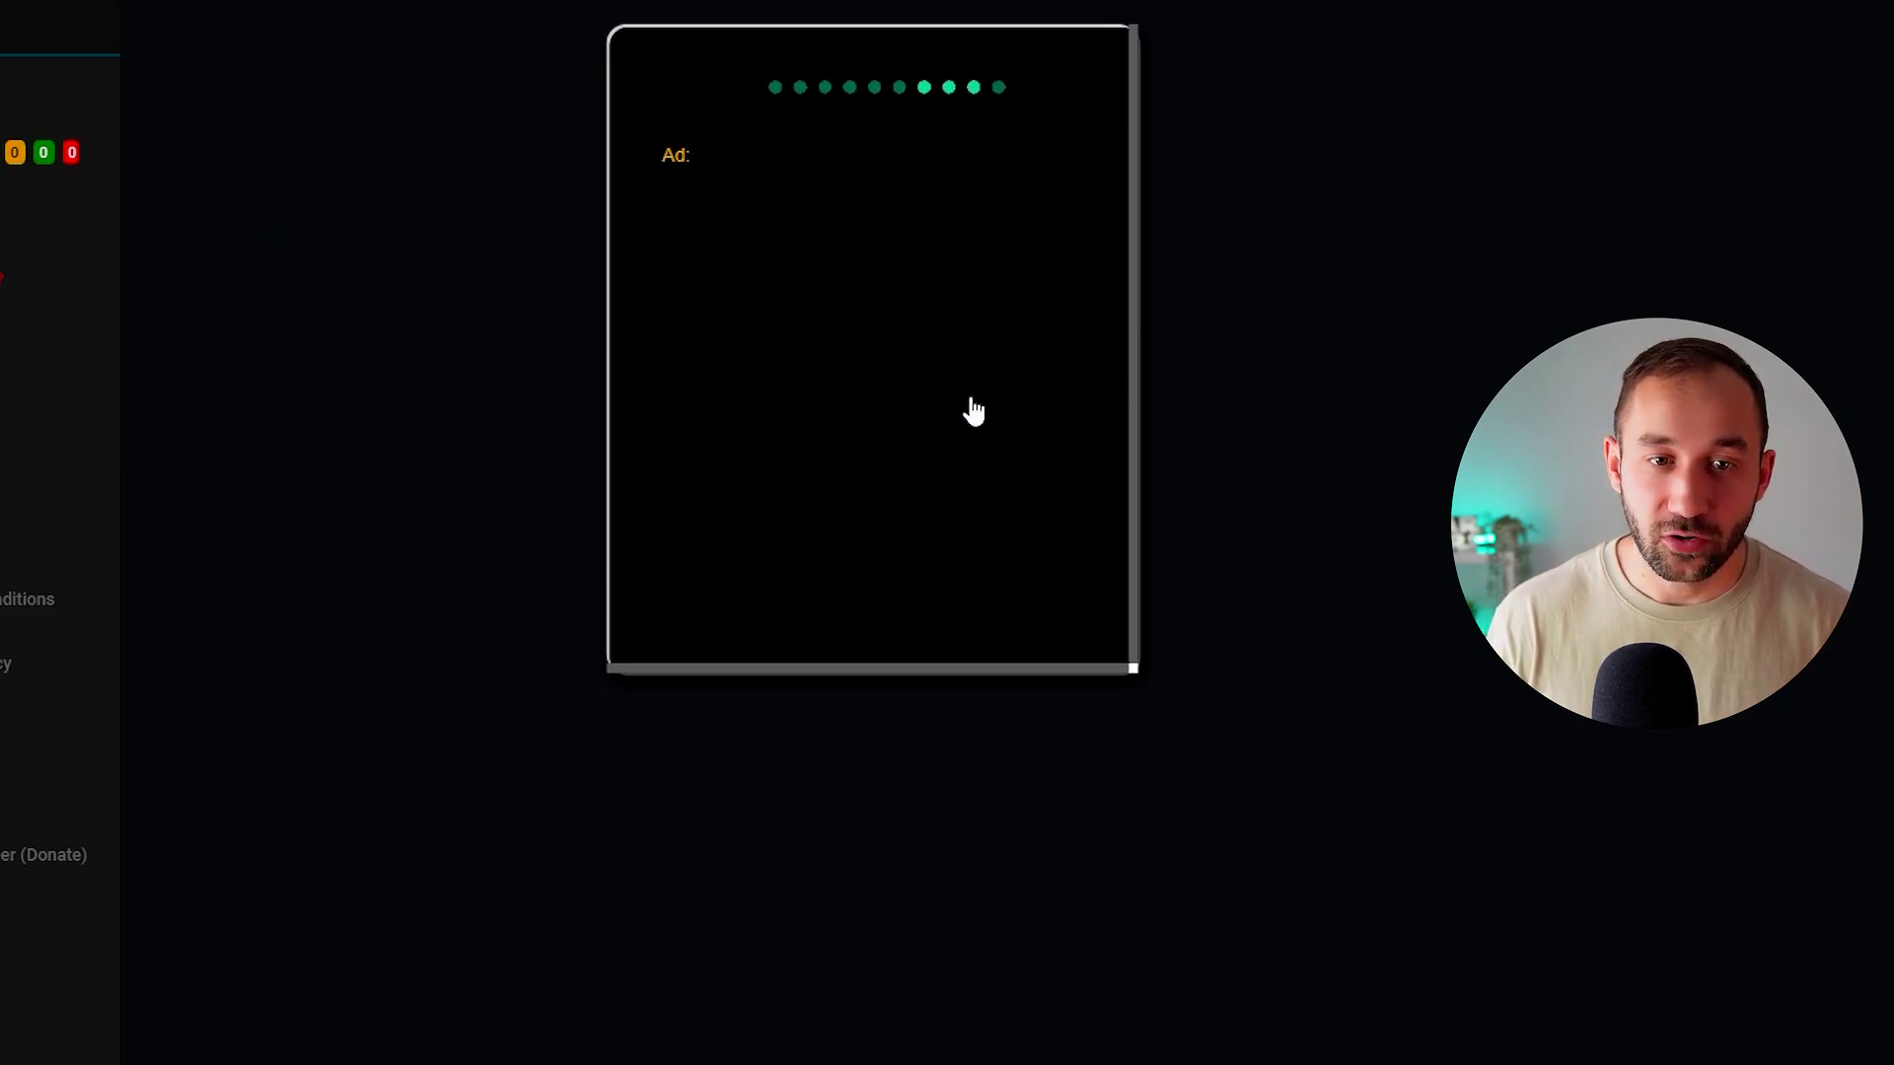